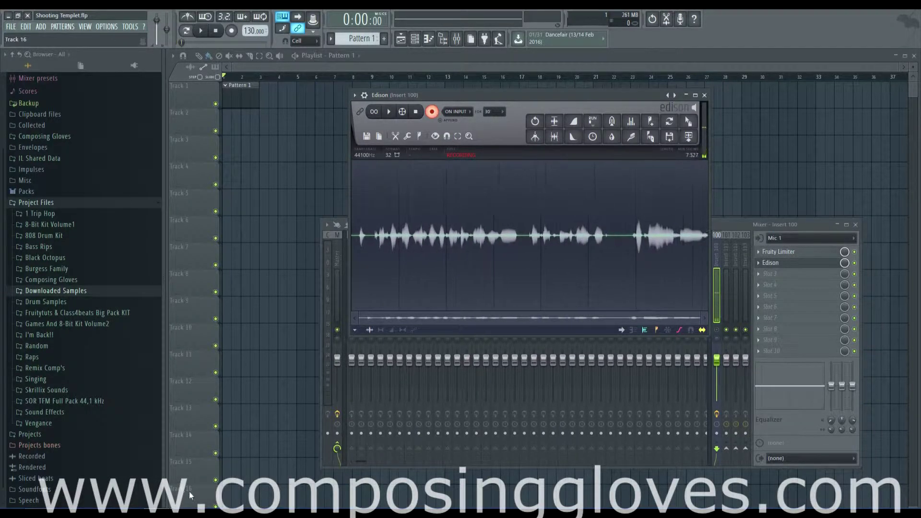
Step: Bring up the Gloves Glock instrument in Kontakt and examine its edit page from the Modulation section up to the Mapping Editor
click(121, 468)
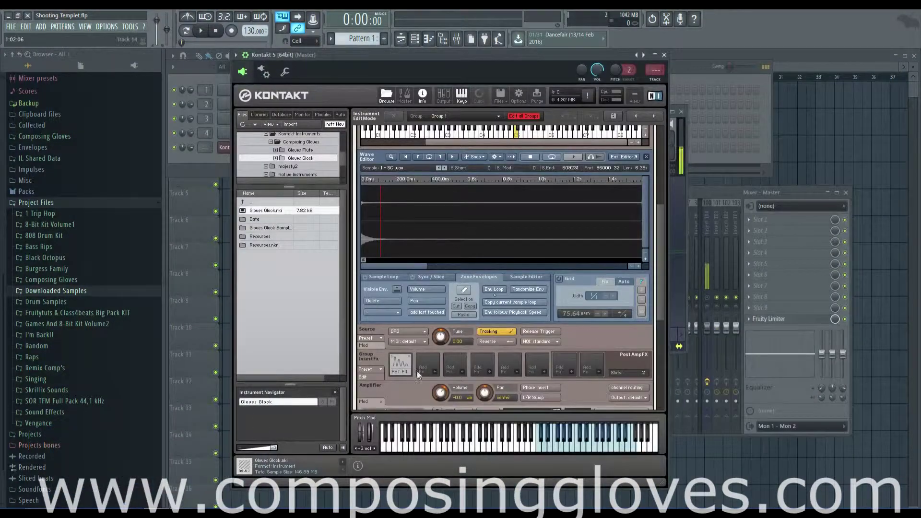
drag(515, 57, 510, 56)
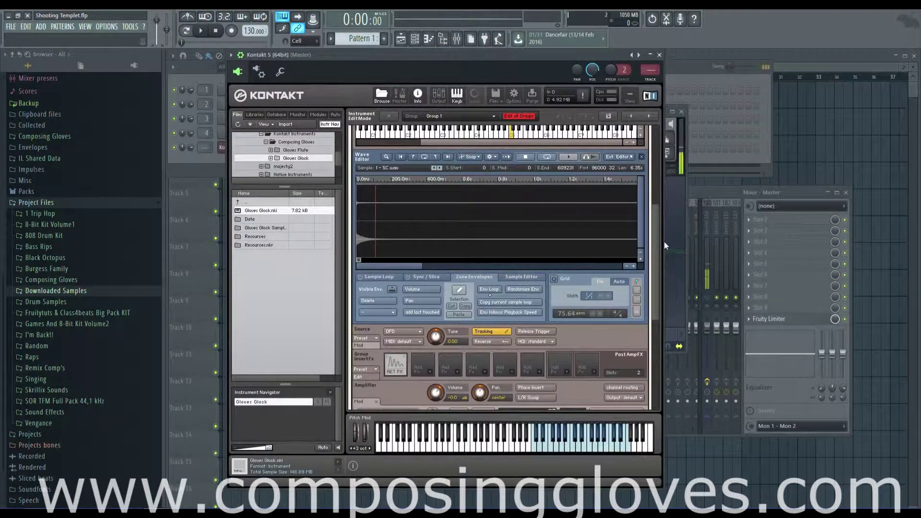
drag(656, 244, 656, 248)
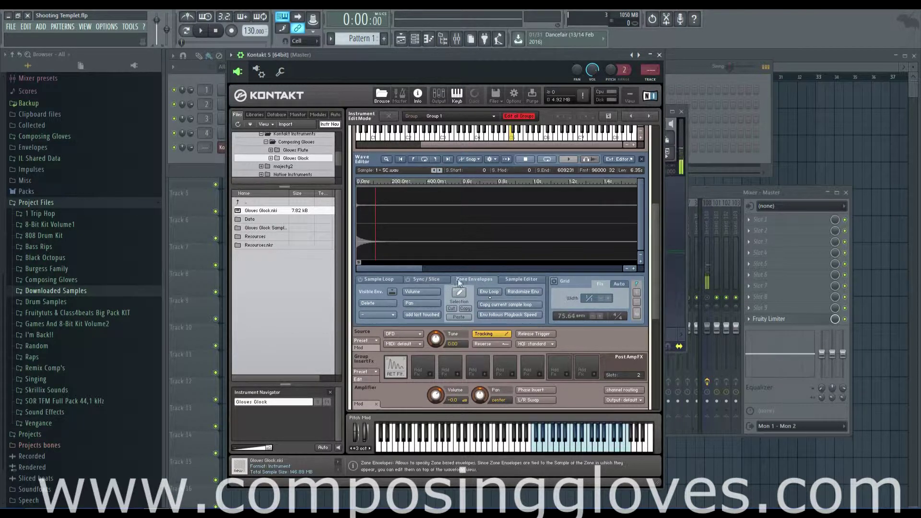
drag(652, 235, 651, 381)
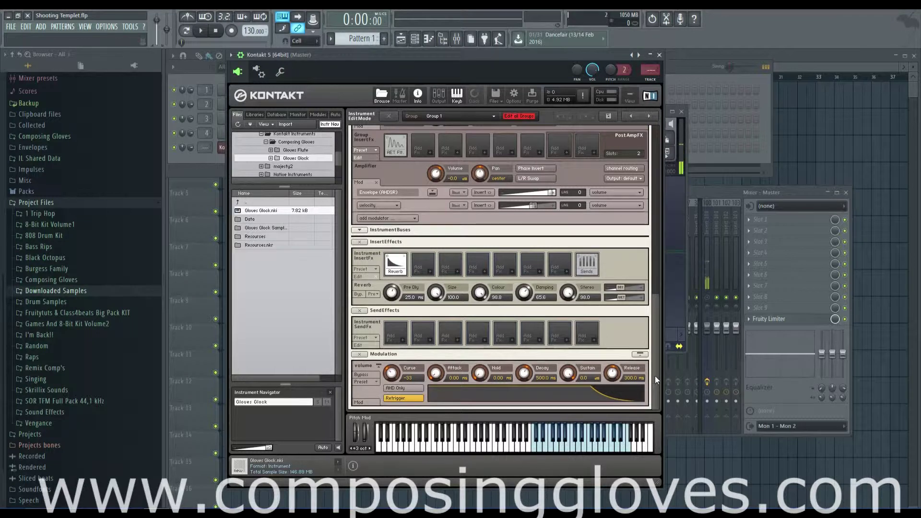
drag(655, 376, 656, 266)
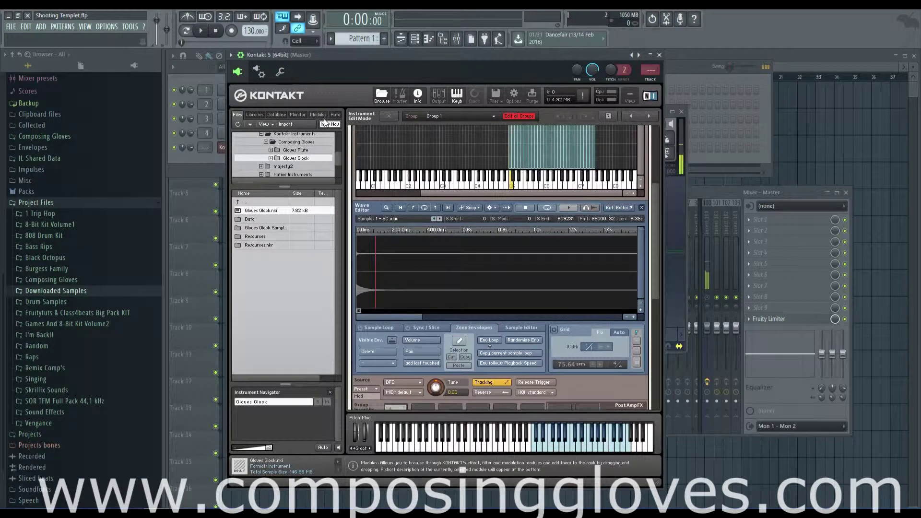
drag(655, 278, 655, 275)
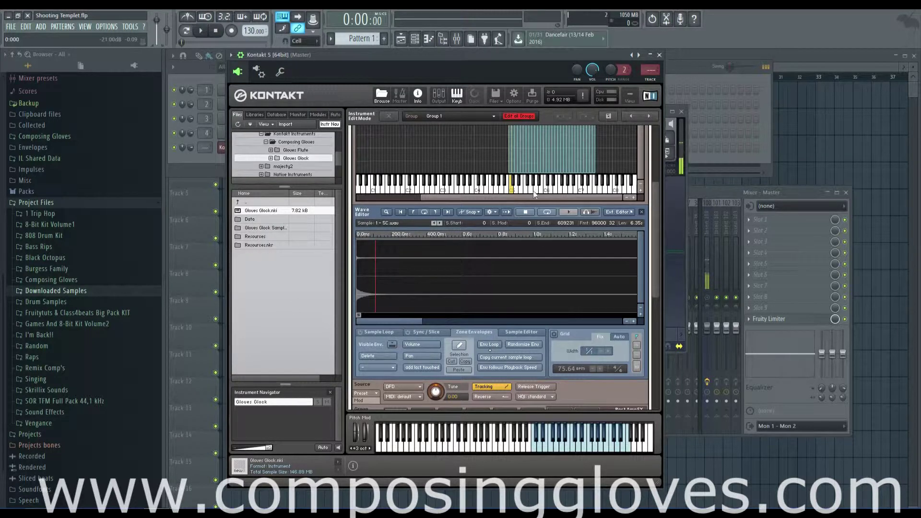
scroll(534, 194, up, 4)
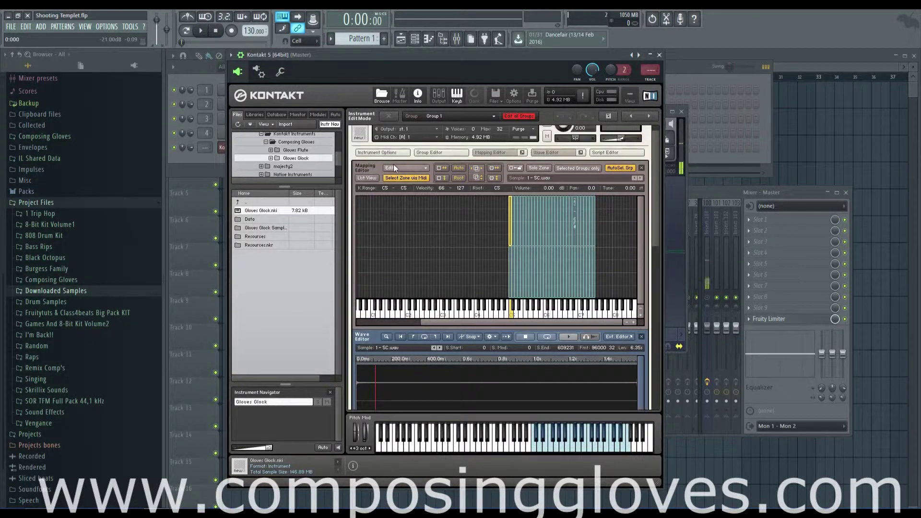
Step: Leave edit mode to show the Gloves Glock front page and audition several notes across its playable key range
click(359, 133)
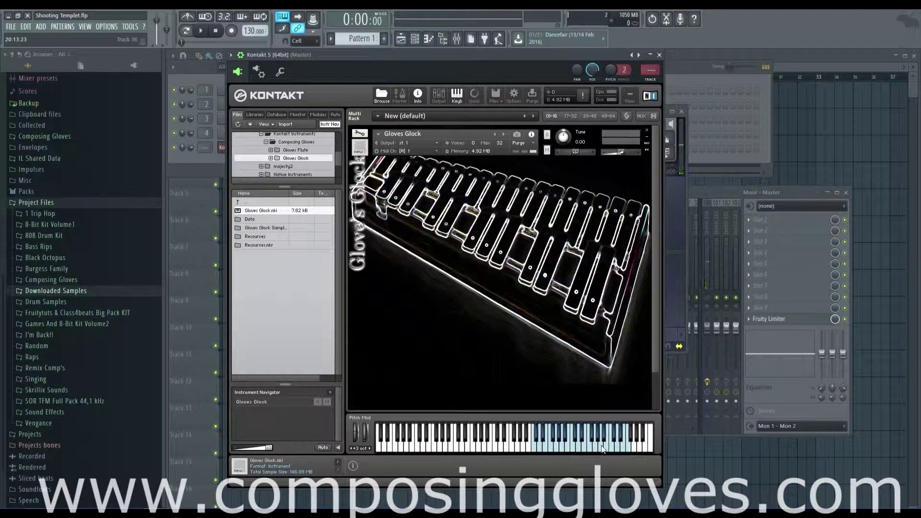
click(590, 449)
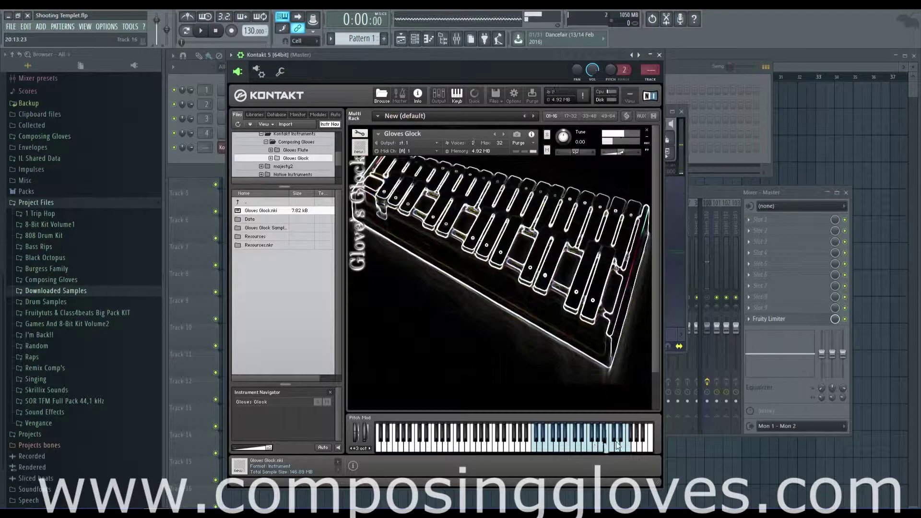
click(539, 449)
click(589, 449)
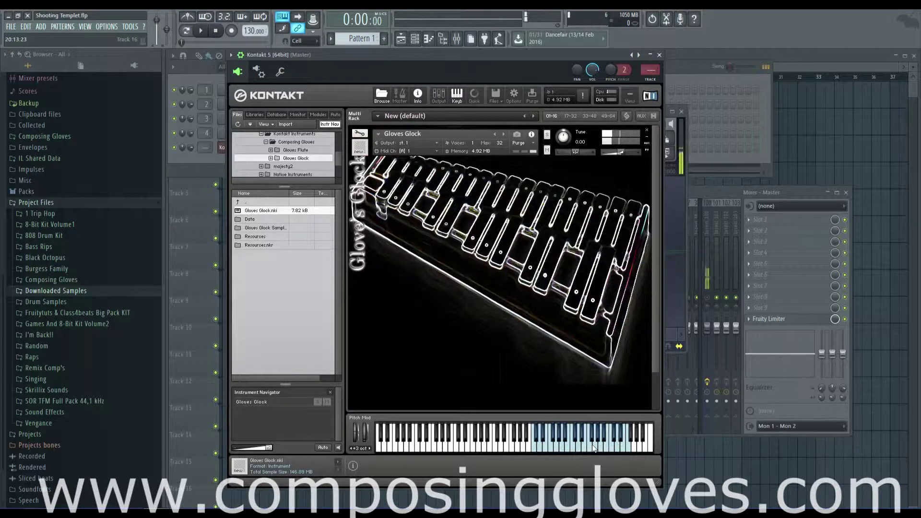
click(595, 448)
drag(620, 448, 539, 449)
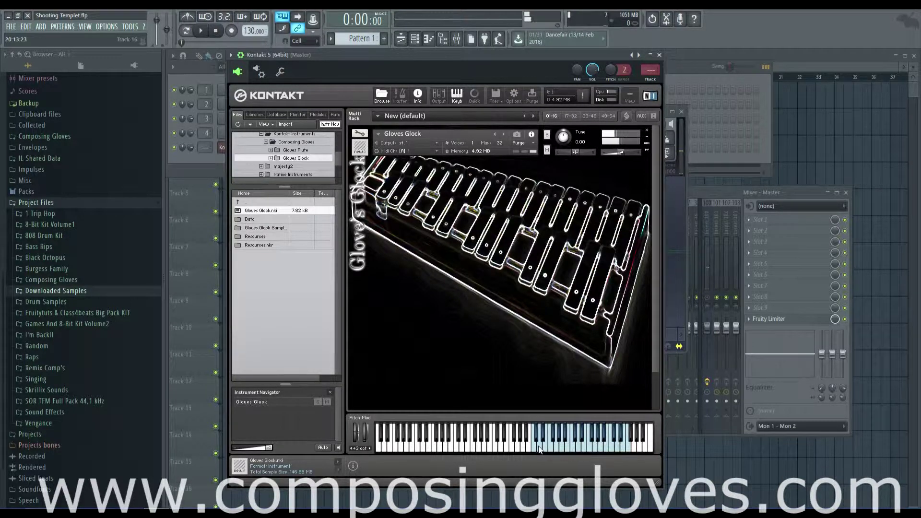
Step: Reopen the Gloves Glock instrument for editing and show the settings of the AET Filter in the group insert effects
click(359, 134)
drag(653, 213, 654, 282)
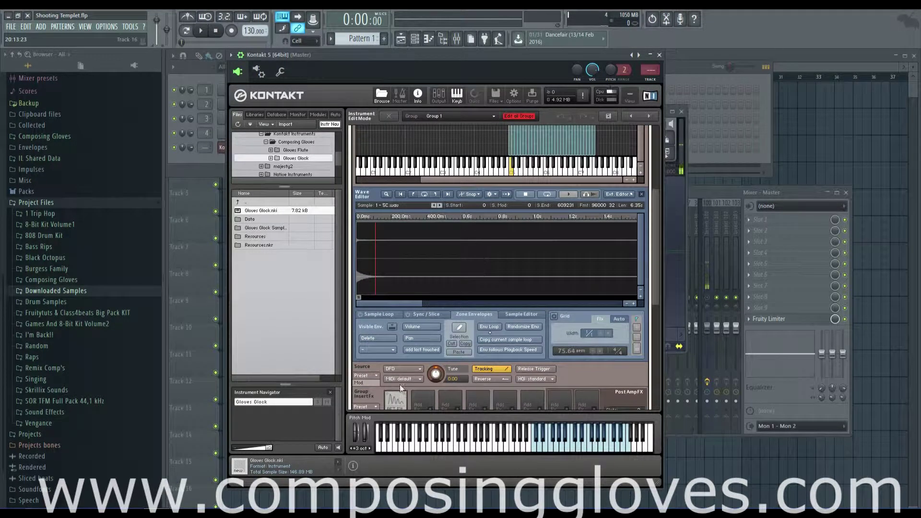
drag(655, 287, 655, 289)
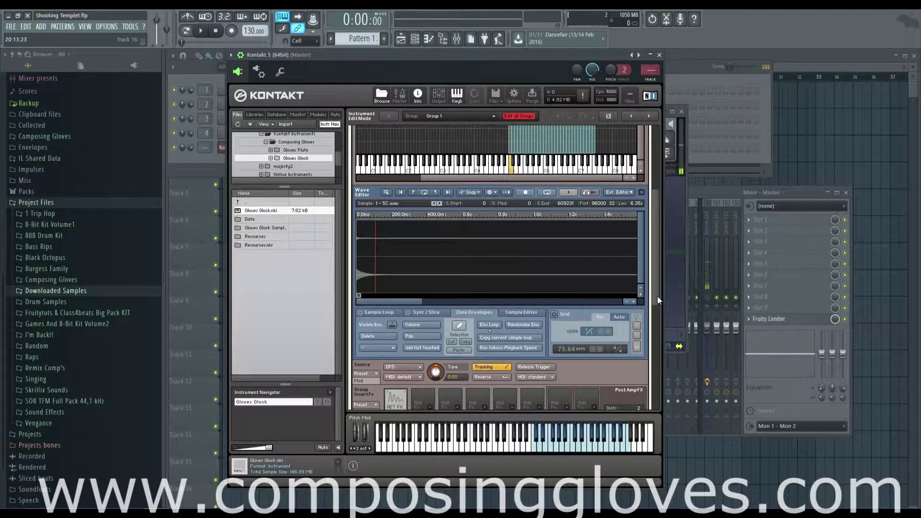
drag(658, 296, 655, 318)
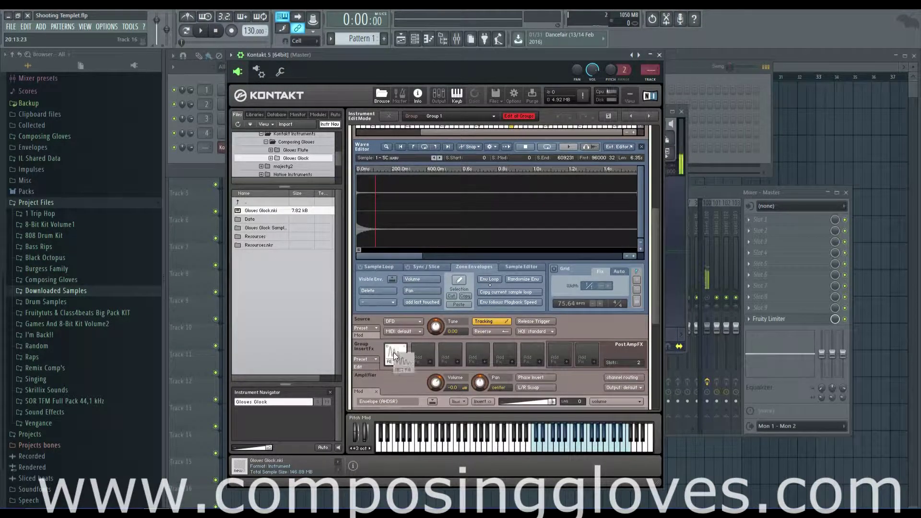
click(476, 384)
click(402, 357)
click(436, 383)
click(481, 385)
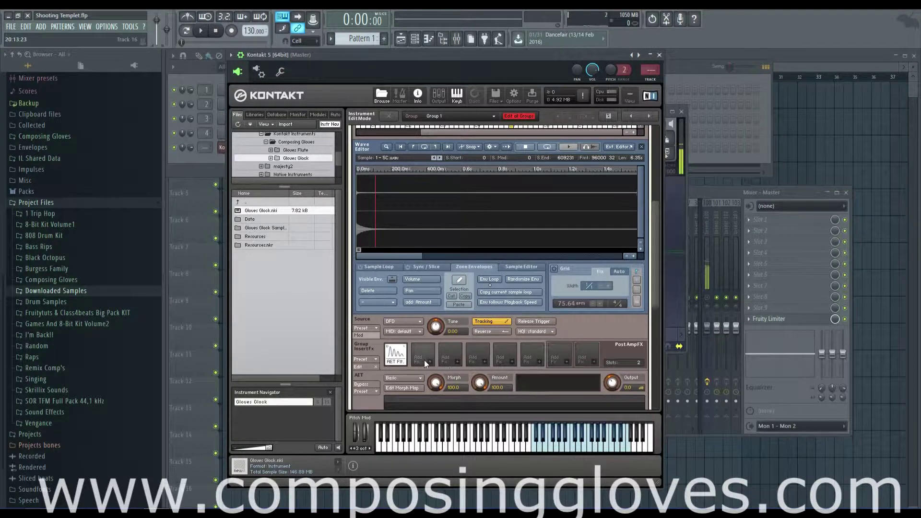
scroll(656, 300, down, 2)
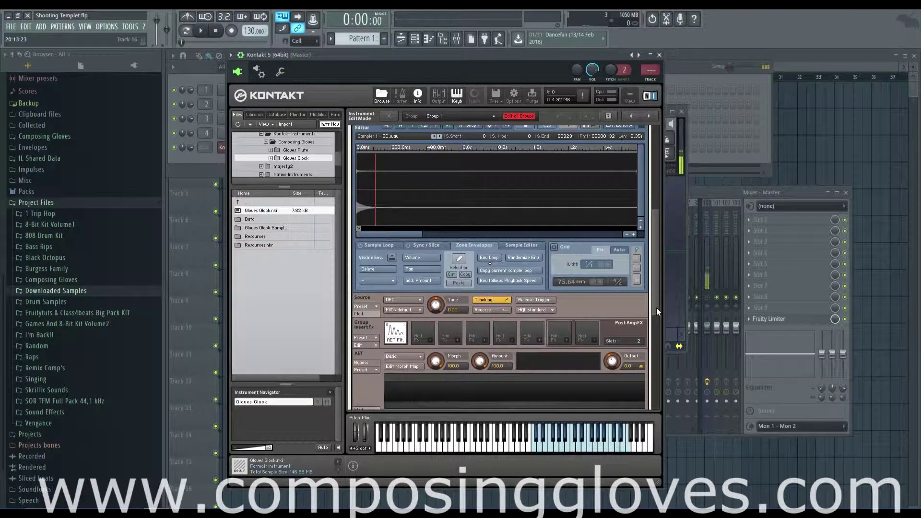
scroll(653, 304, up, 2)
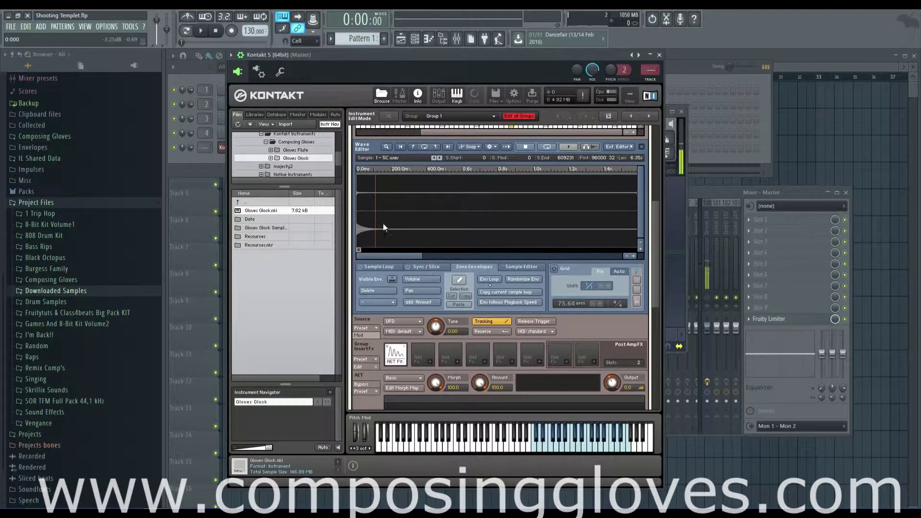
Step: Compare the low- and high-velocity C5 zones in the Mapping Editor, and play C5 to select its velocity 66–127 zone
scroll(654, 277, up, 4)
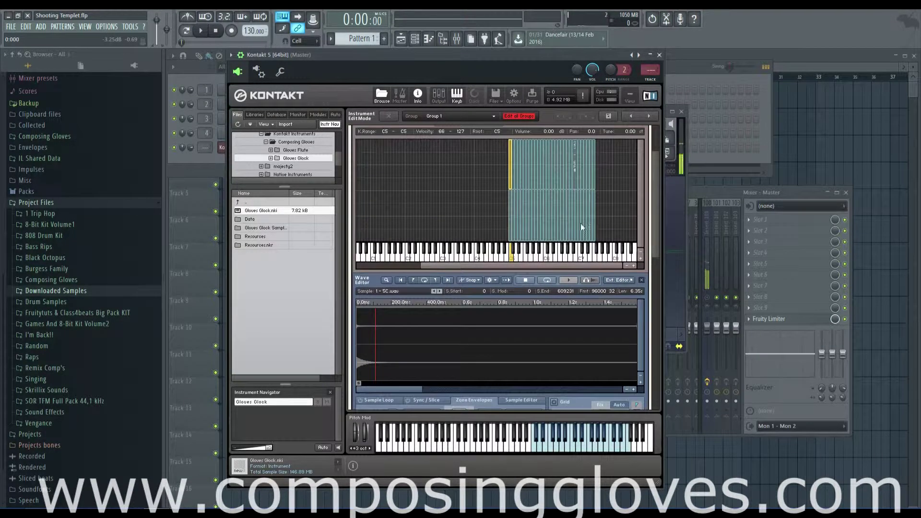
mouse_move(512, 177)
mouse_down()
mouse_move(526, 177)
mouse_move(513, 181)
mouse_up()
click(509, 211)
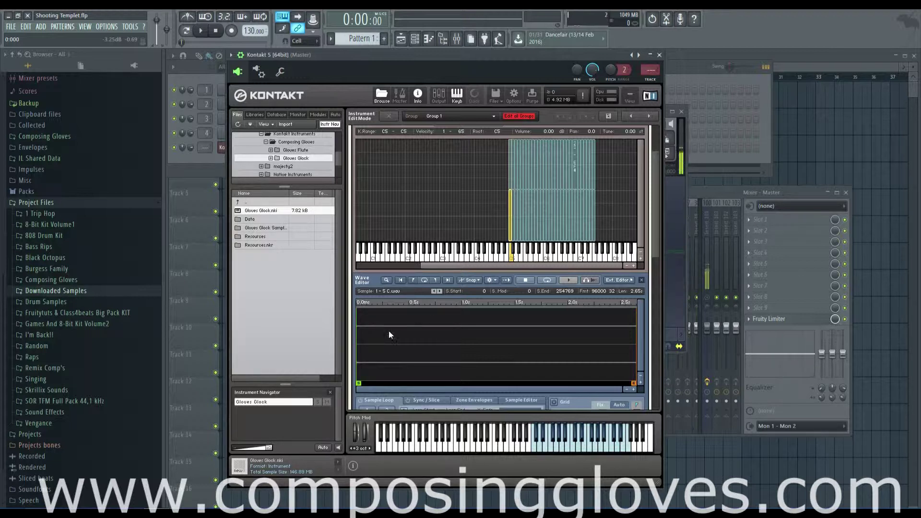
click(534, 452)
click(512, 180)
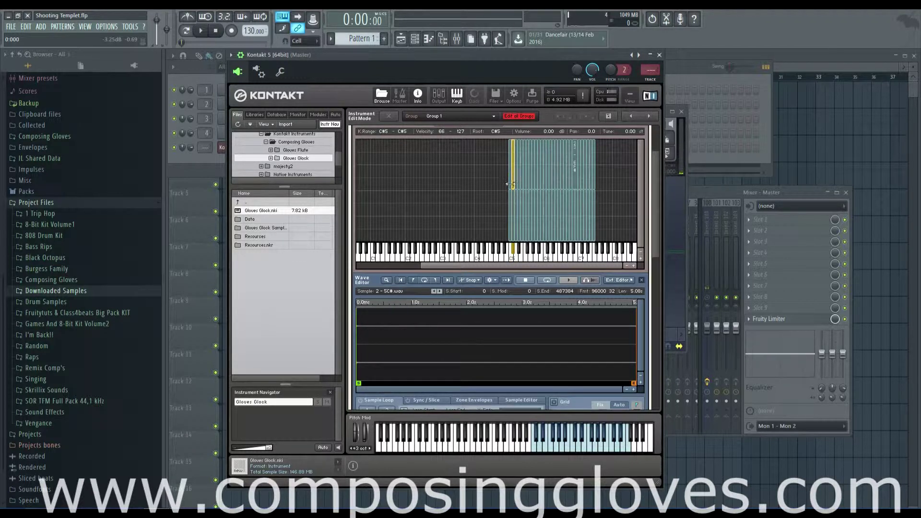
click(534, 449)
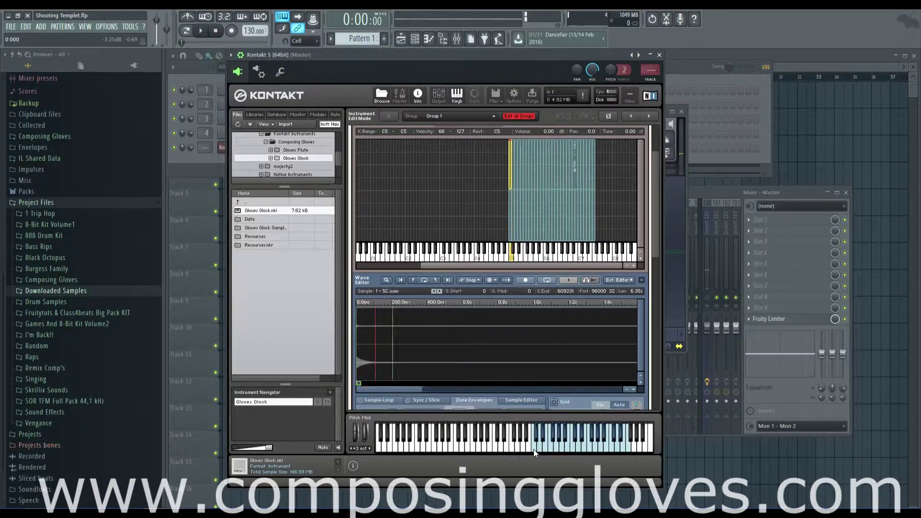
Step: Add a volume zone envelope to the C5 sample and shape a rise to maximum near its start followed by a curved drop
drag(654, 254, 651, 290)
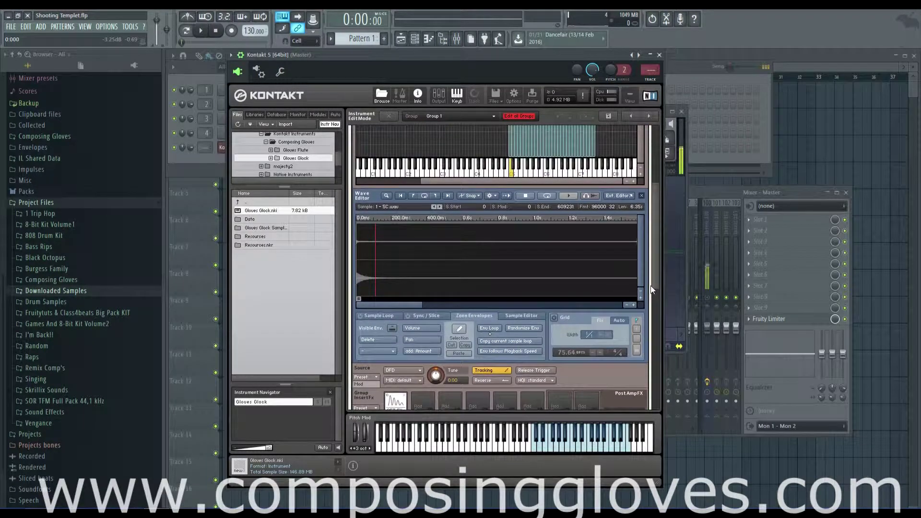
click(434, 329)
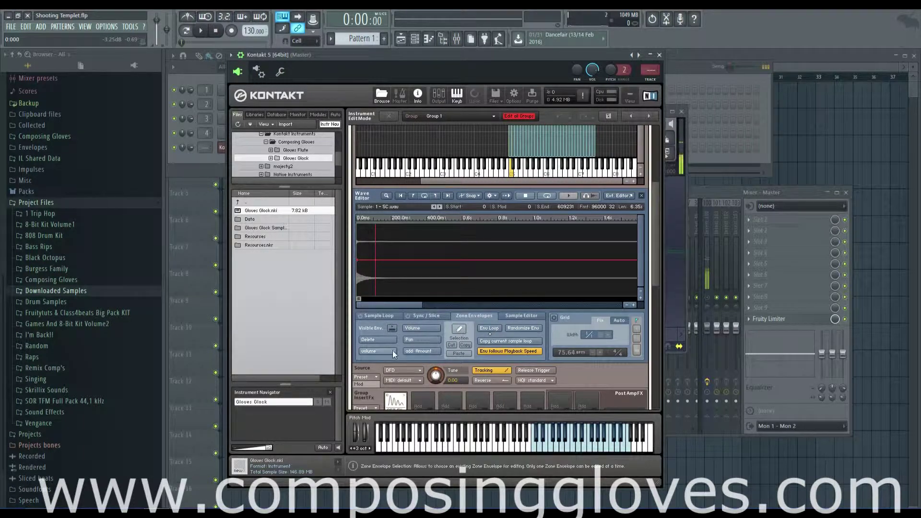
click(373, 237)
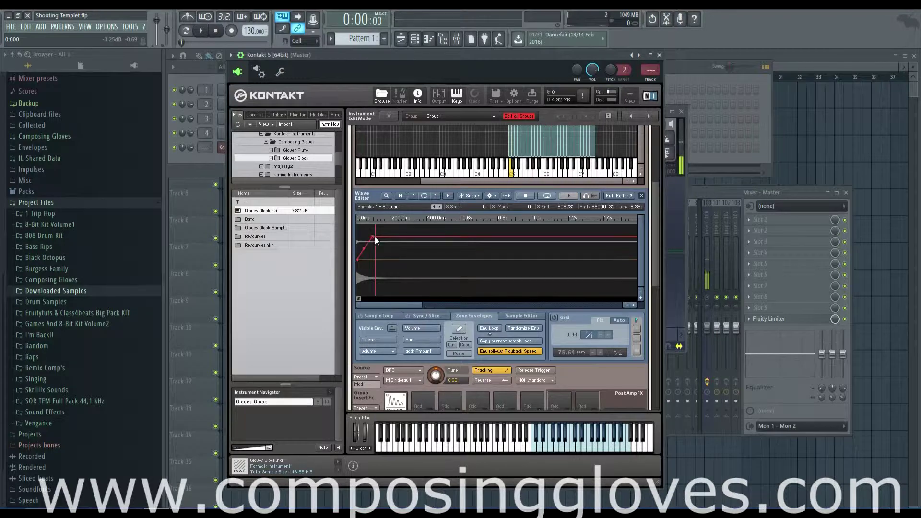
drag(373, 238, 375, 224)
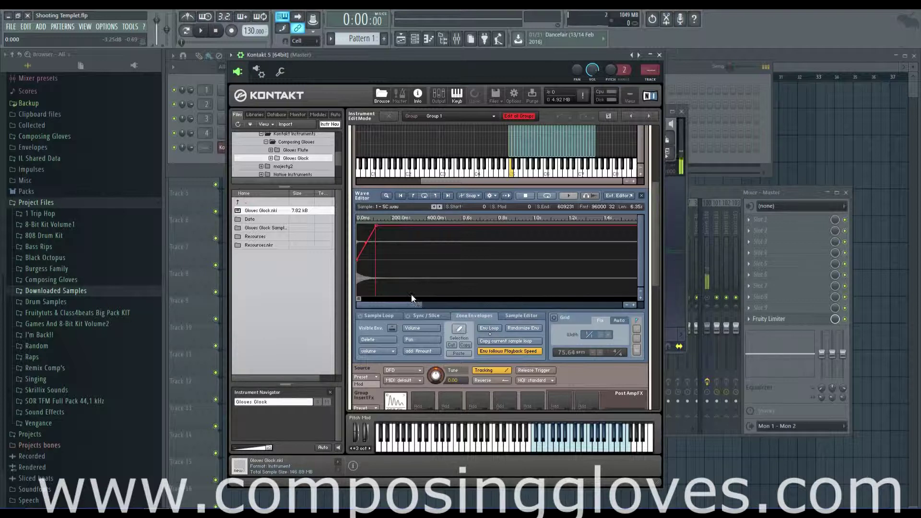
click(394, 293)
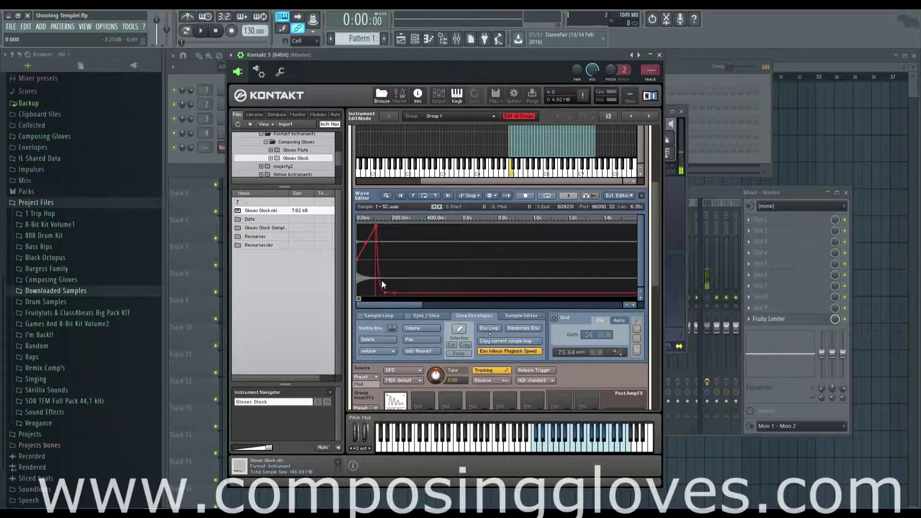
drag(382, 281, 386, 237)
mouse_move(385, 276)
mouse_down()
mouse_move(390, 261)
mouse_move(396, 275)
mouse_move(388, 260)
mouse_move(386, 272)
mouse_up()
Step: Redraw the volume envelope to fall vertically from its peak to minimum, and audition the result on C5
click(458, 329)
click(535, 447)
click(536, 447)
drag(397, 296, 372, 301)
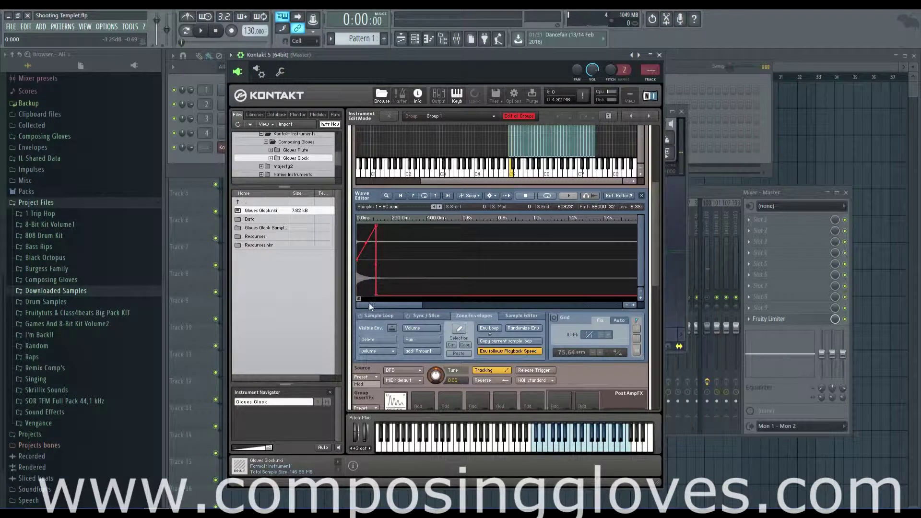
click(536, 453)
click(535, 452)
click(536, 452)
Step: Try a looped volume envelope with a rising section after the drop, audition it on C5, and delete the envelope
drag(431, 288, 414, 241)
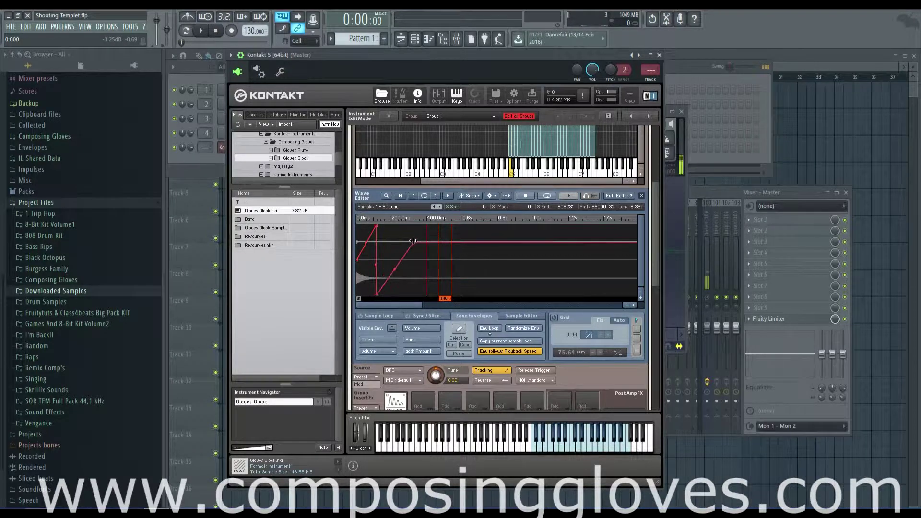
click(538, 450)
click(387, 339)
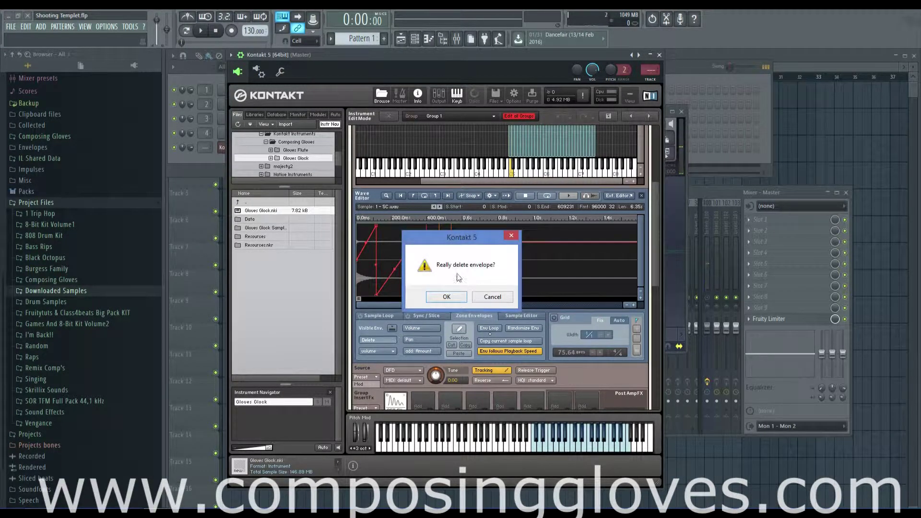
click(447, 297)
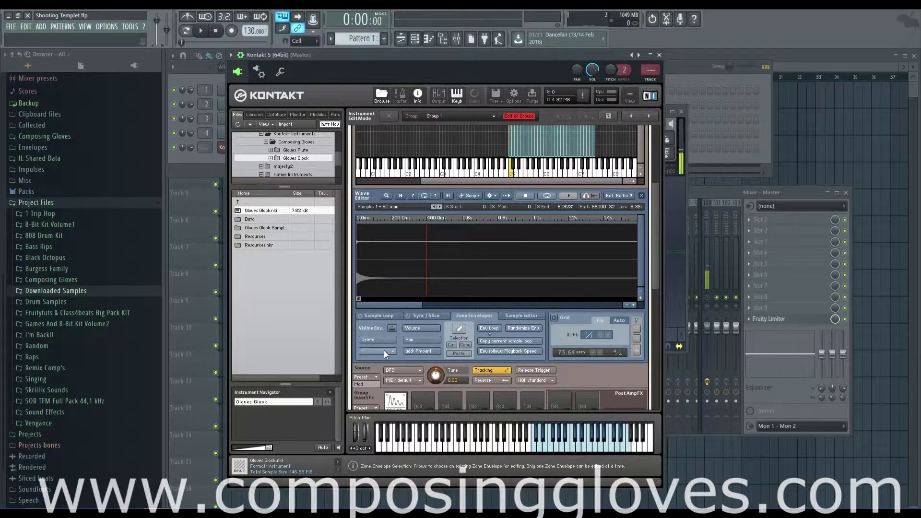
Step: Add a new volume zone envelope to the C5 sample with Env Loop off, and draw a four-point zigzag: up, down, higher up, down
click(421, 327)
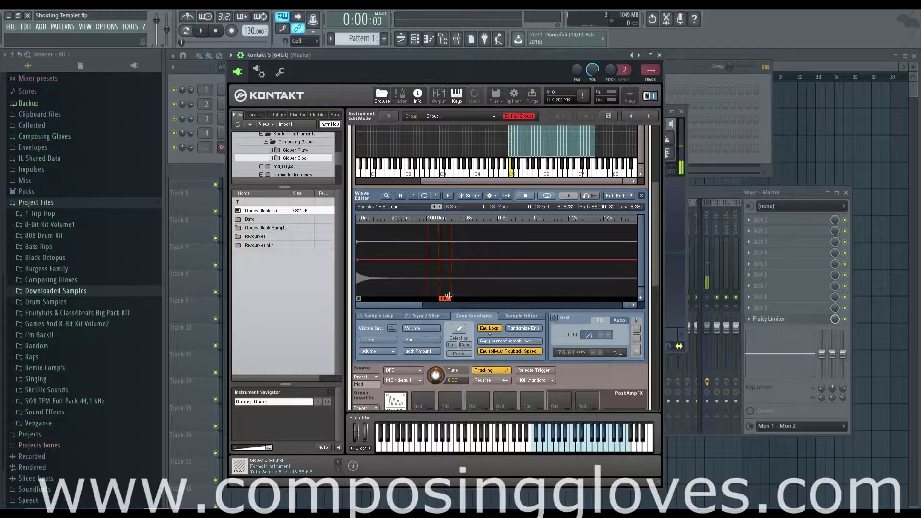
click(488, 329)
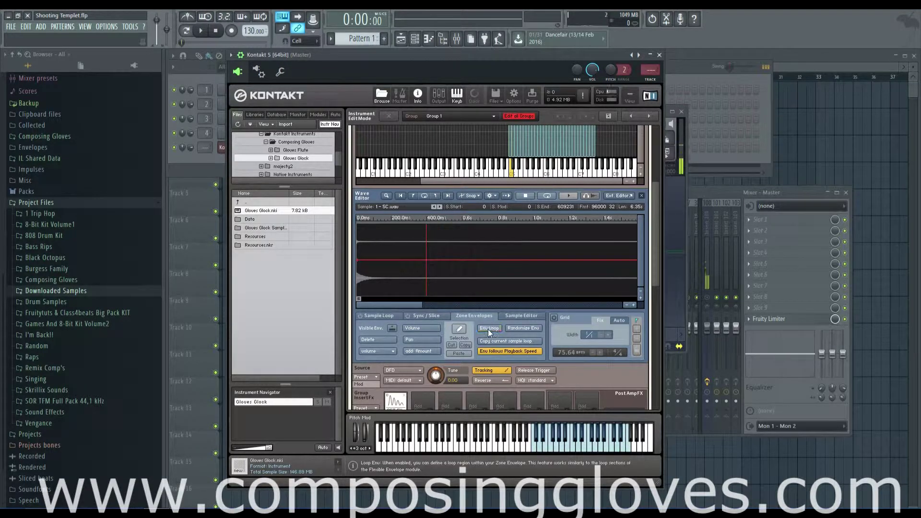
click(389, 243)
click(413, 276)
click(488, 233)
click(532, 266)
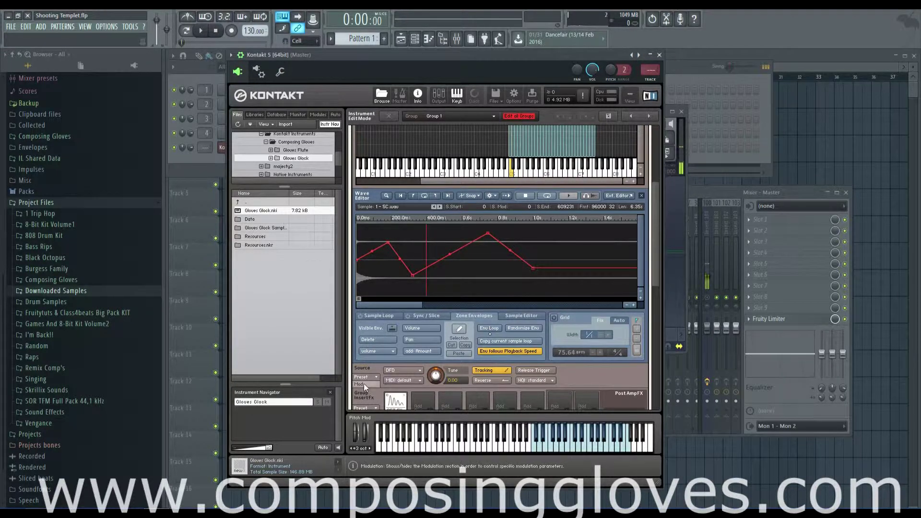
Step: Locate the Zone Envelope's modulation entry in the Amplifier section and return to the drawn volume curve
click(393, 331)
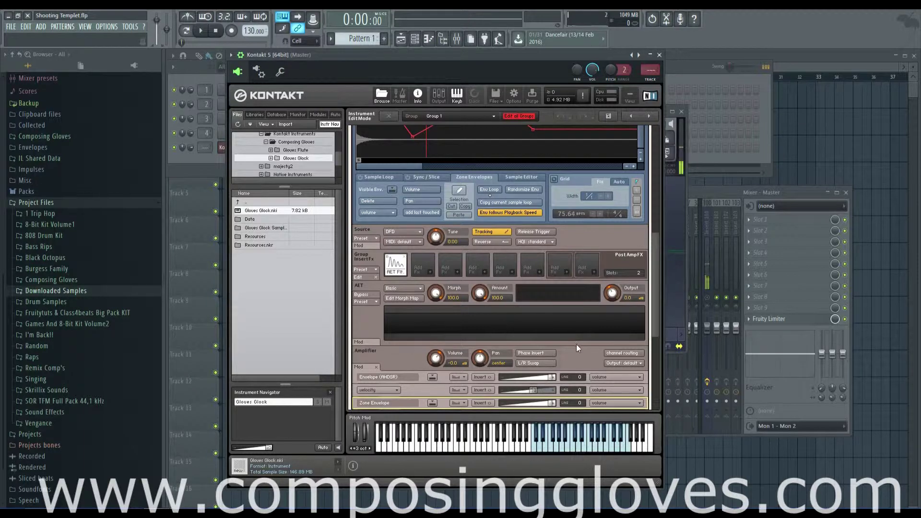
scroll(577, 344, up, 3)
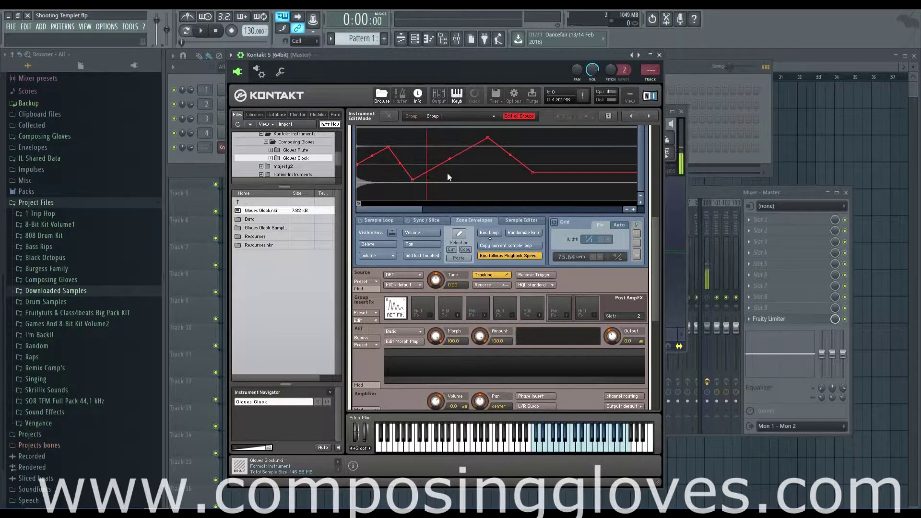
Step: Try lowering the Amplifier's Zone Envelope modulation intensity to about halfway, restore it to full, and jump back to the volume curve
scroll(510, 321, down, 4)
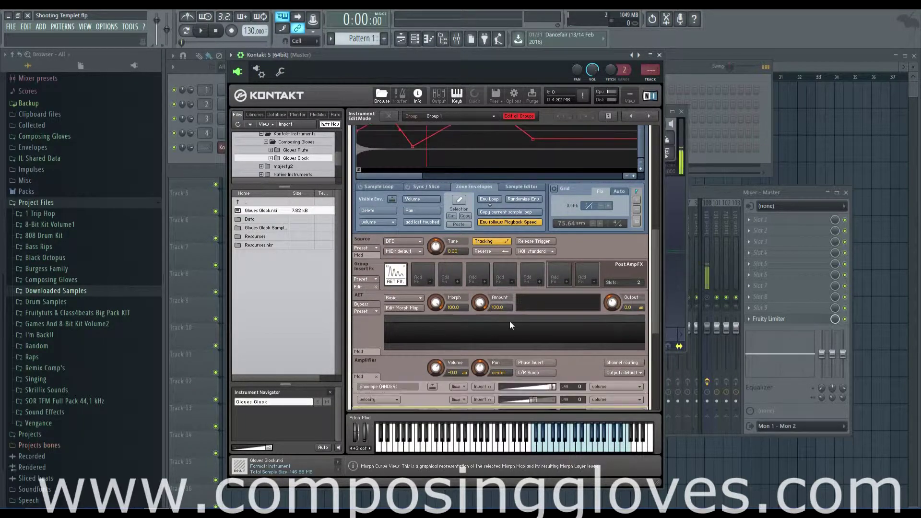
drag(552, 379, 521, 380)
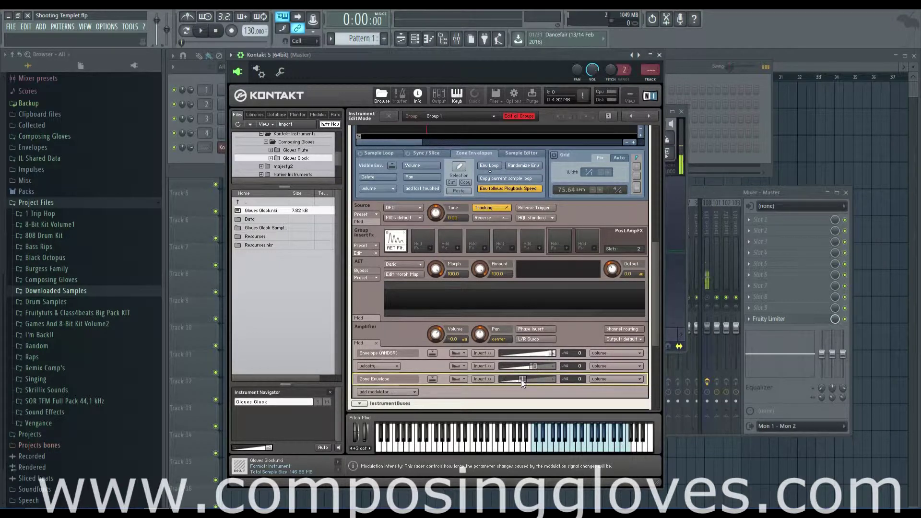
drag(523, 380, 550, 380)
click(433, 379)
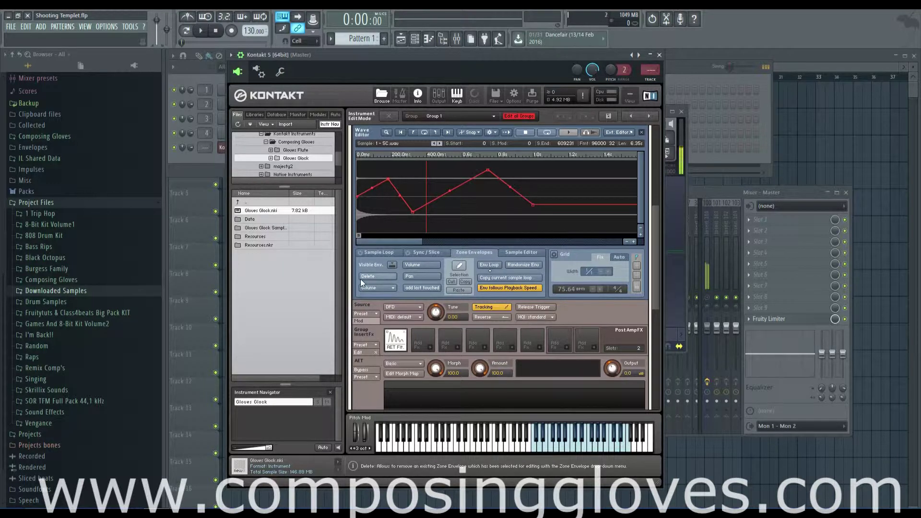
Step: Add a pan zone envelope to the C5 sample with Env Loop off
click(419, 276)
drag(420, 171, 410, 166)
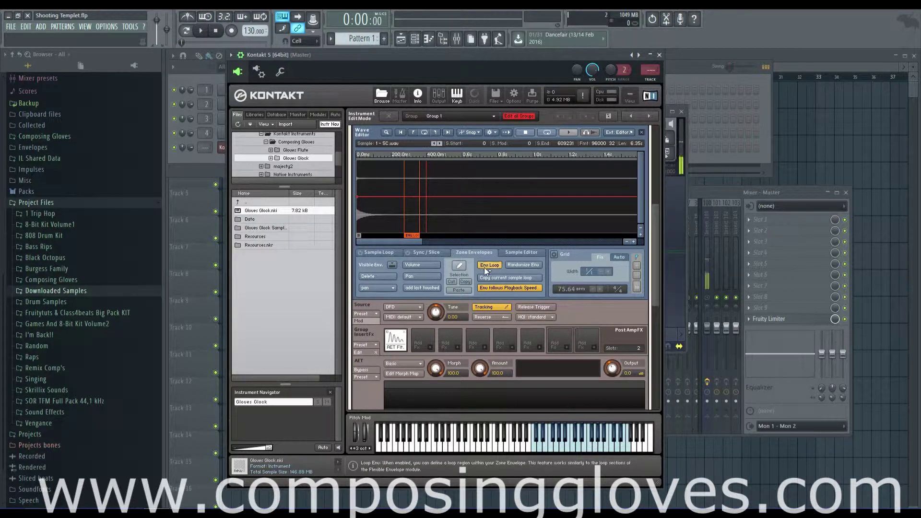
click(484, 266)
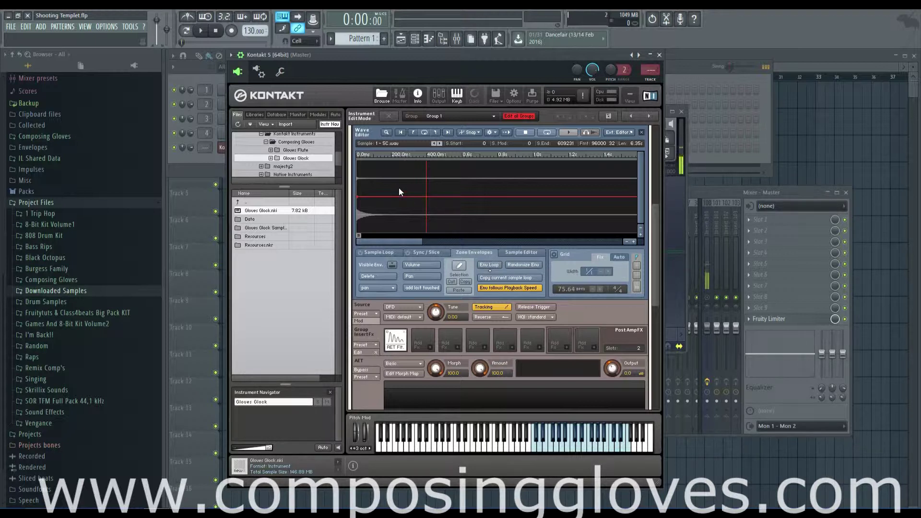
drag(399, 188, 531, 195)
click(492, 266)
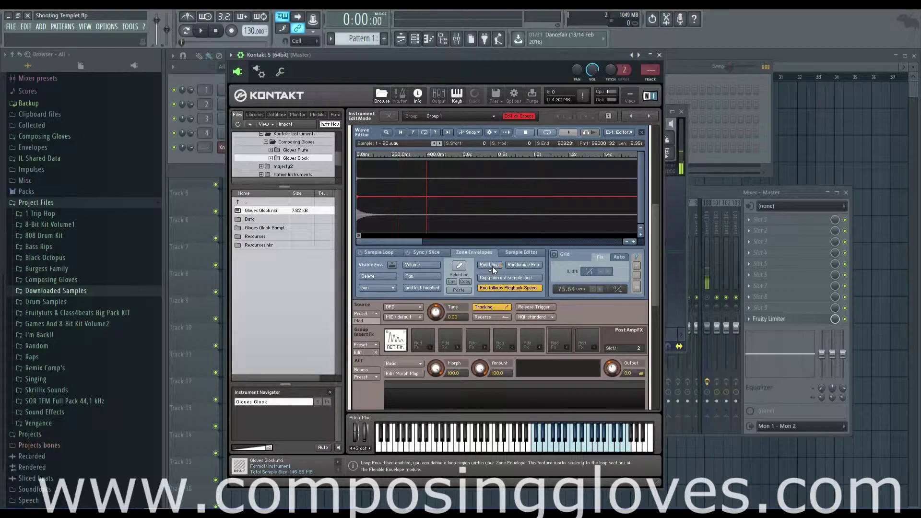
Step: Draw a pan curve that rises gently to about 0.8 s and drops steeply, bending the falling segment into a sharp shoulder
click(400, 191)
click(452, 187)
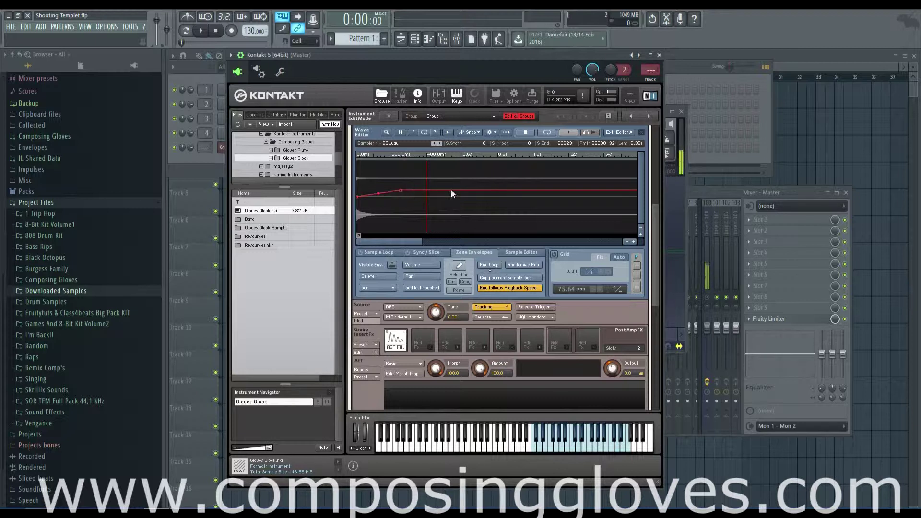
click(505, 185)
click(519, 223)
click(512, 204)
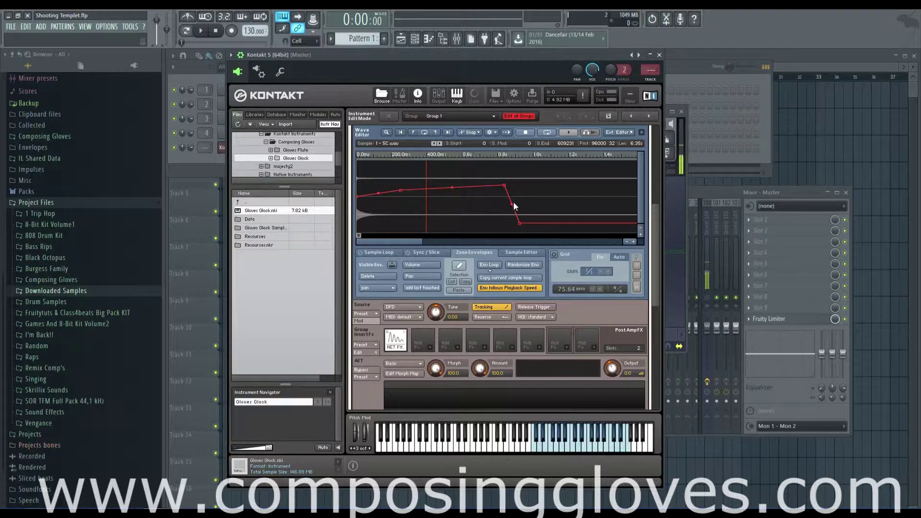
drag(512, 204, 512, 186)
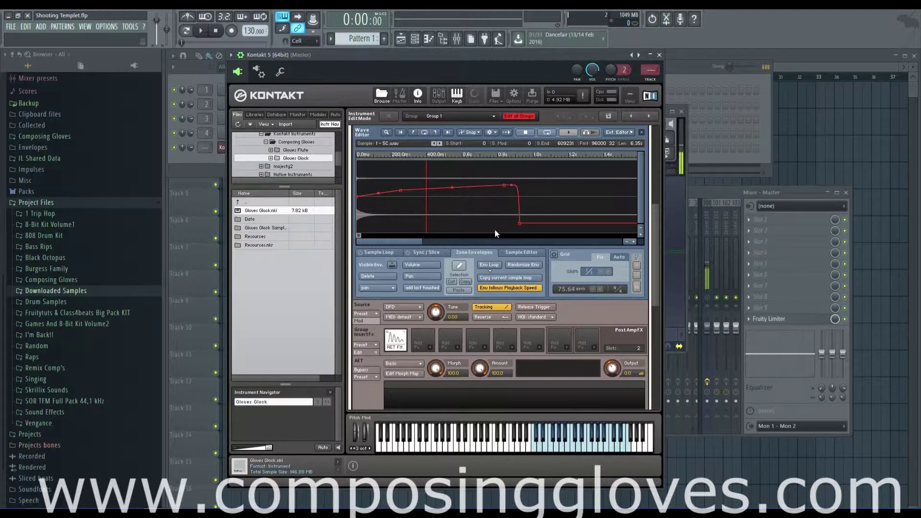
Step: Audition the pan envelope on C5 and check its effect on the instrument's stereo output meter
click(534, 445)
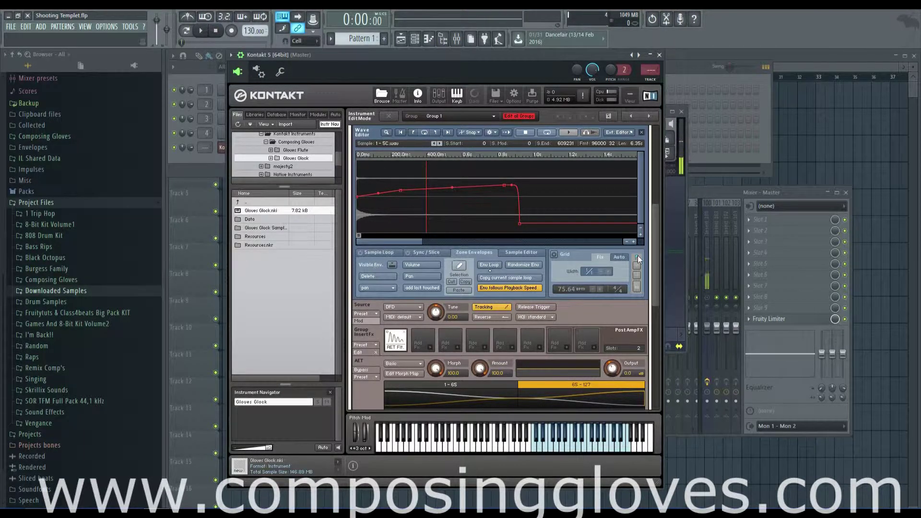
scroll(654, 259, up, 3)
scroll(640, 202, up, 3)
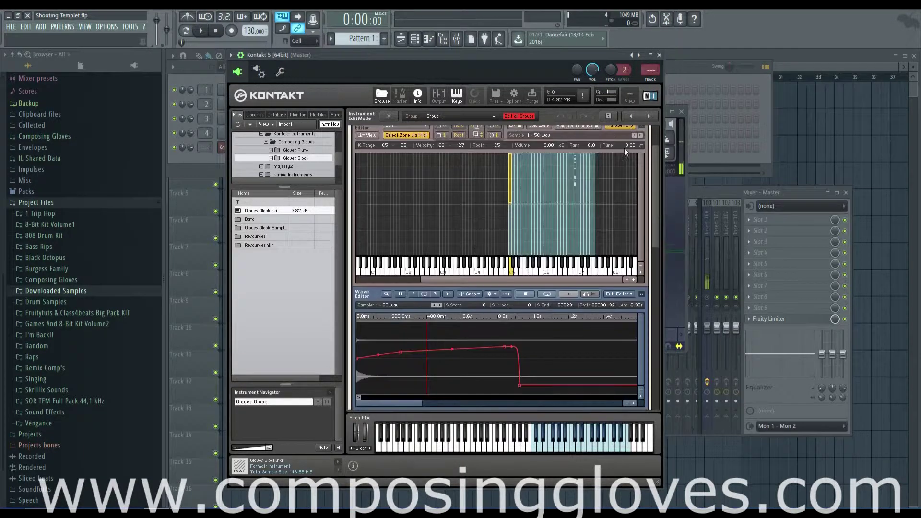
scroll(654, 152, up, 2)
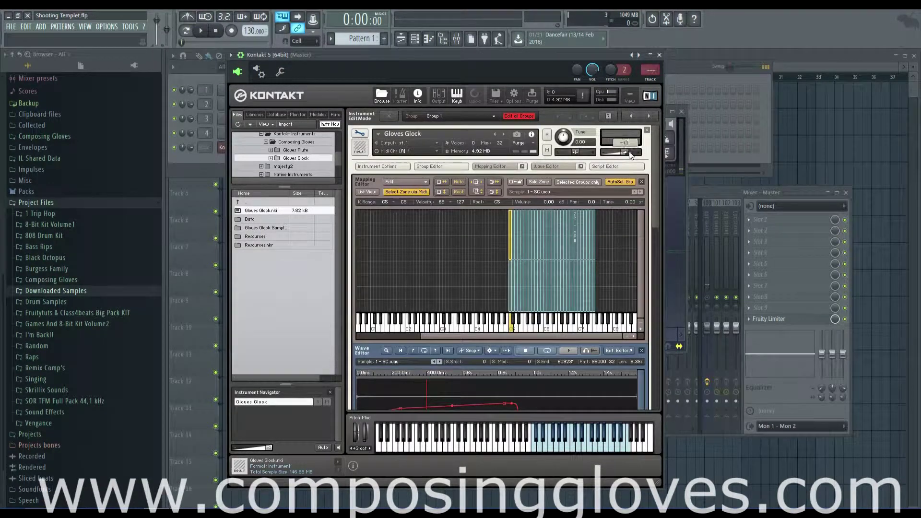
click(536, 446)
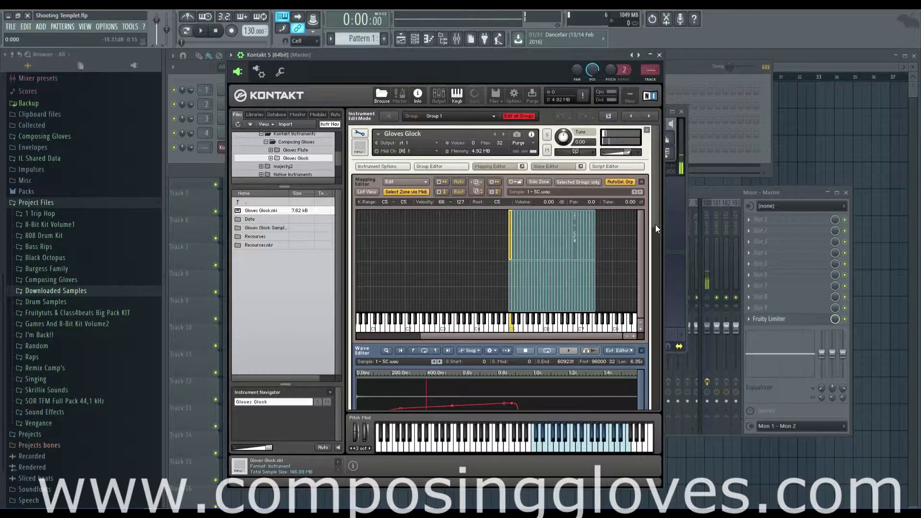
Step: Switch the displayed zone envelope to volume and back to pan, and delete the pan envelope
scroll(656, 225, down, 3)
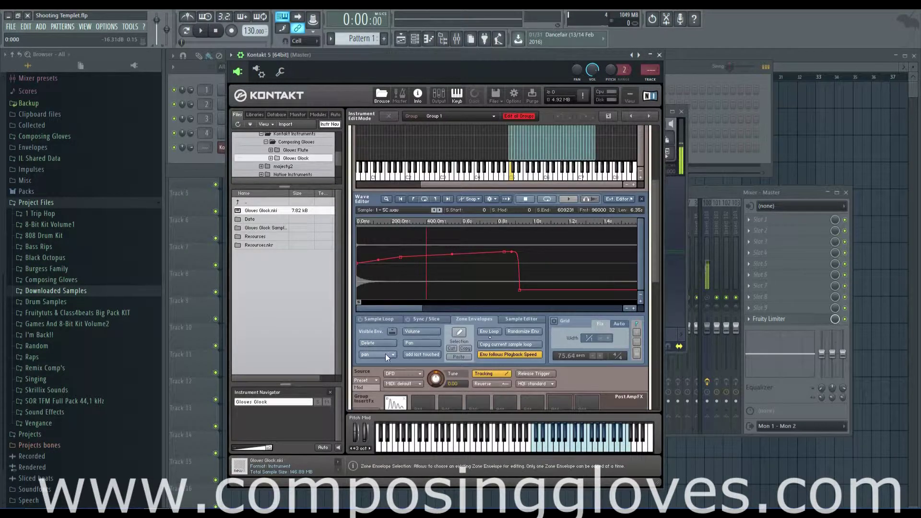
click(385, 353)
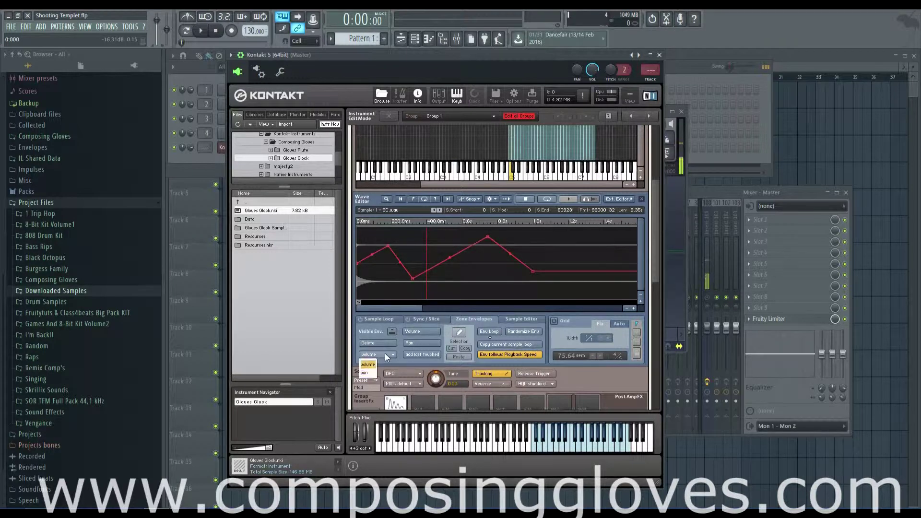
click(367, 372)
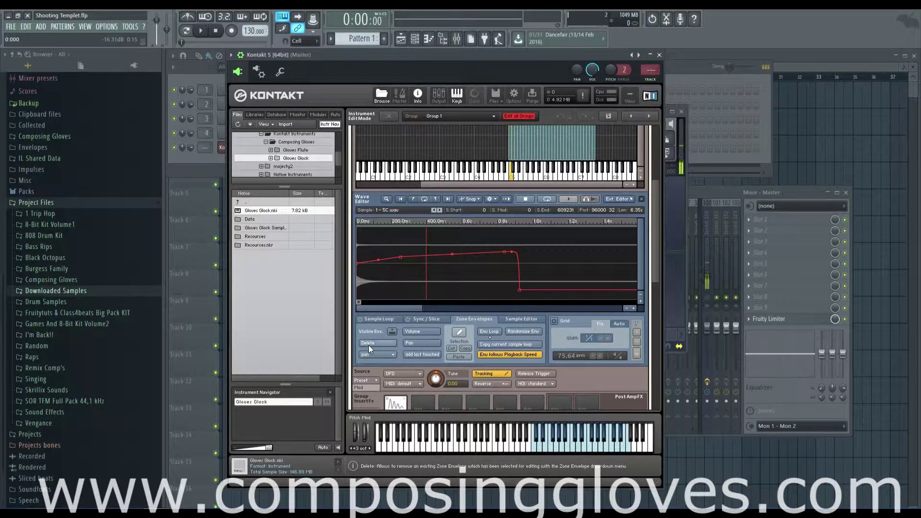
click(368, 344)
click(448, 296)
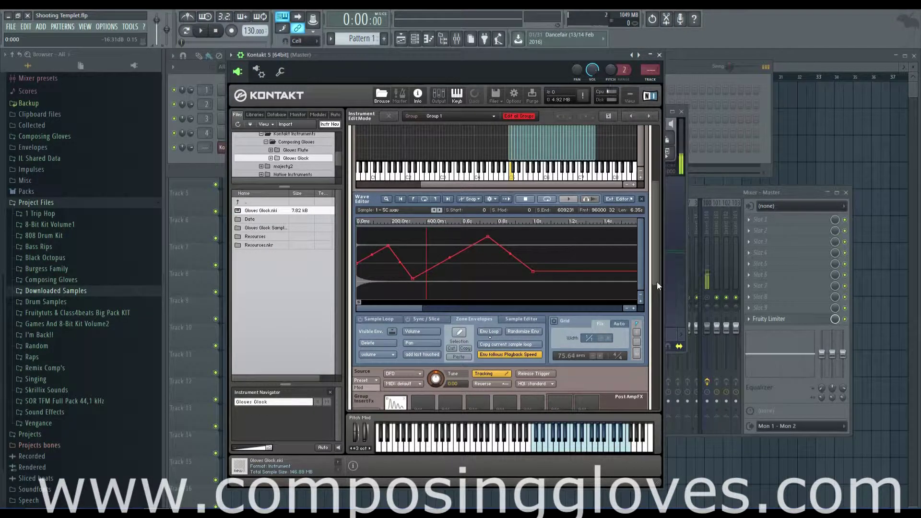
Step: Insert a Distortion effect in the second Group Insert FX slot, set its Drive to 61.9, and audition it on C5
drag(657, 281, 654, 299)
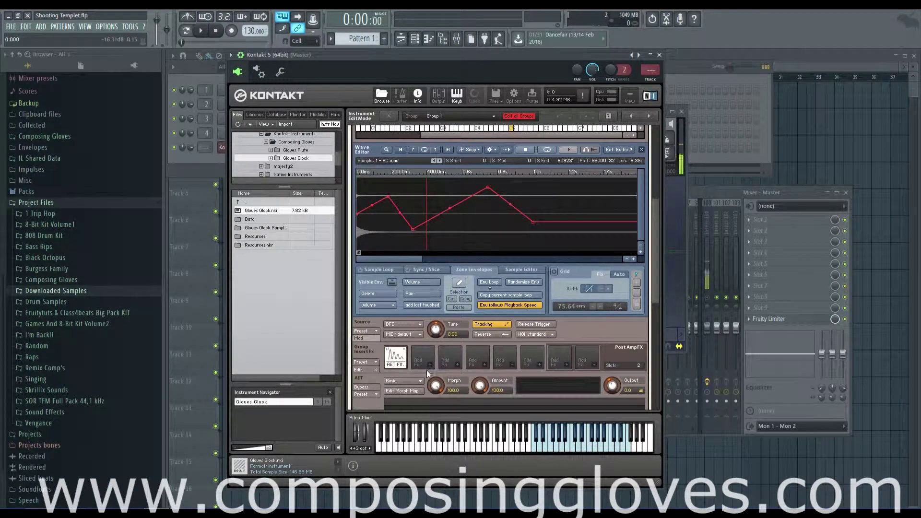
click(428, 370)
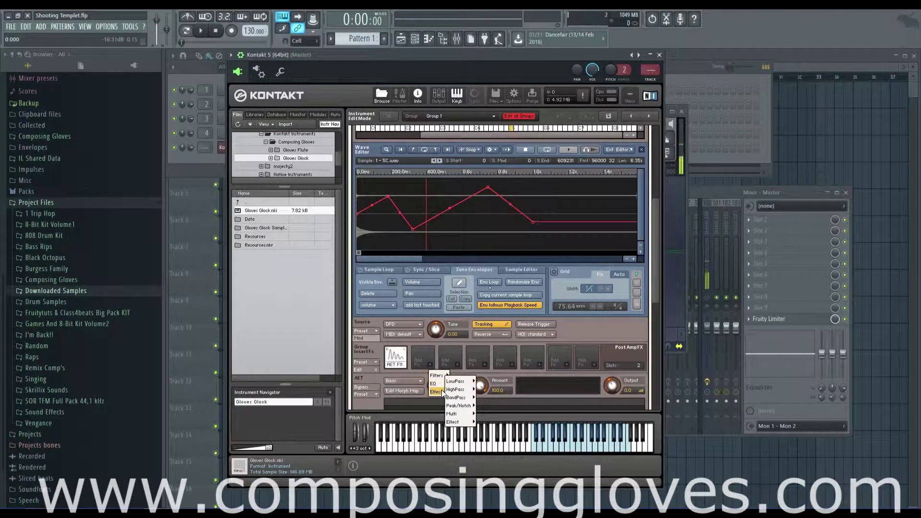
mouse_move(443, 393)
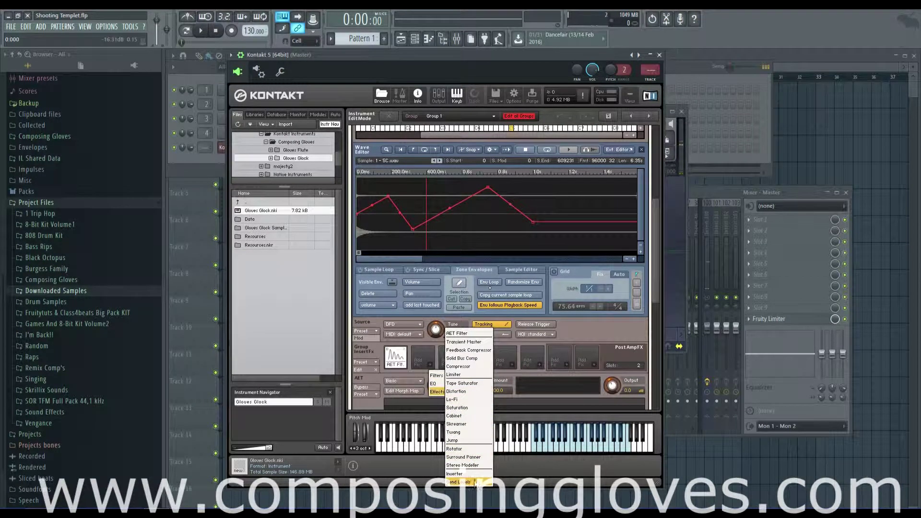
click(471, 392)
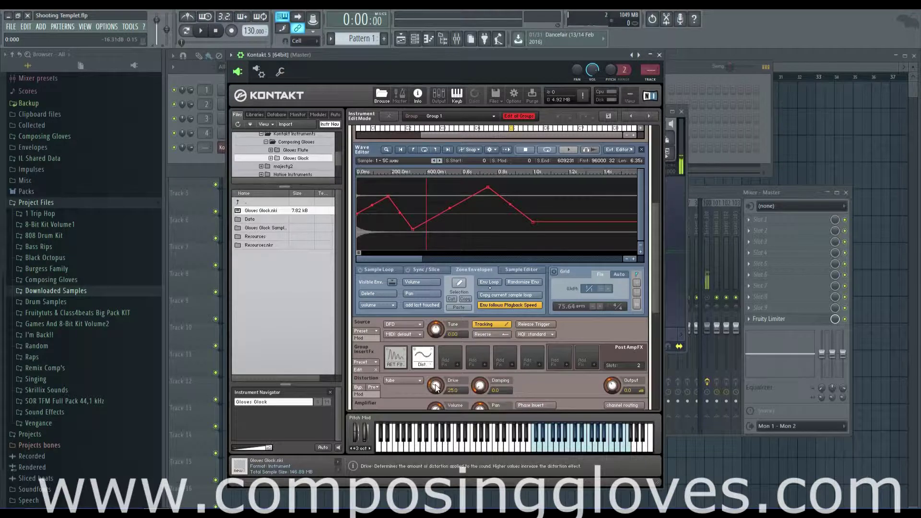
click(436, 384)
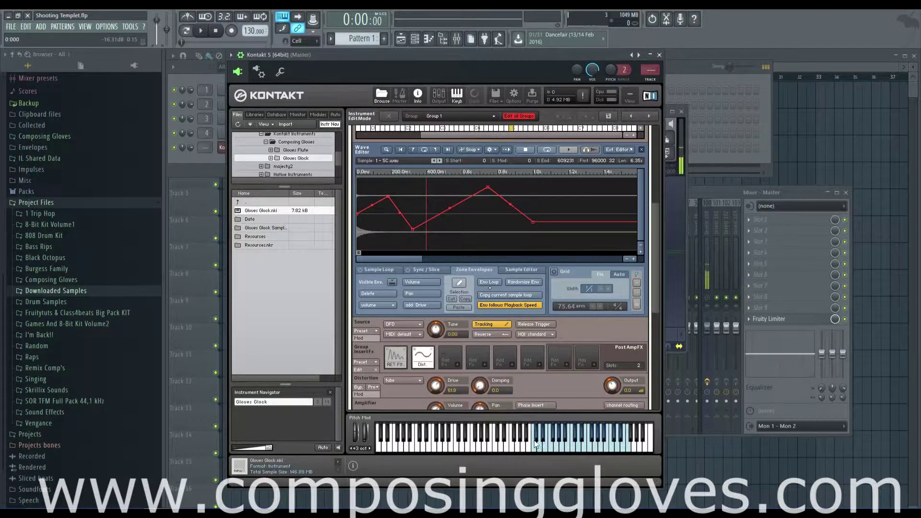
click(532, 448)
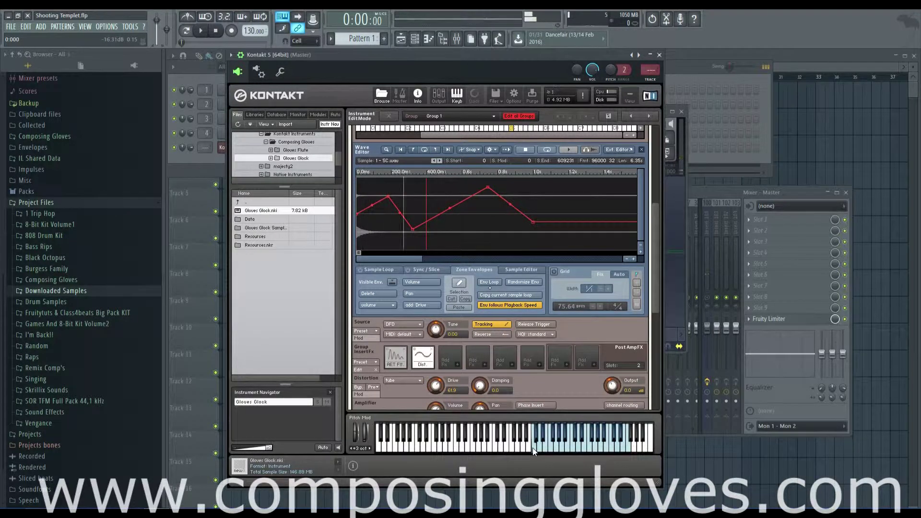
Step: Audition A5 and C5 to compare their zones in the Mapping Editor and their samples in the Wave Editor
drag(658, 277, 540, 188)
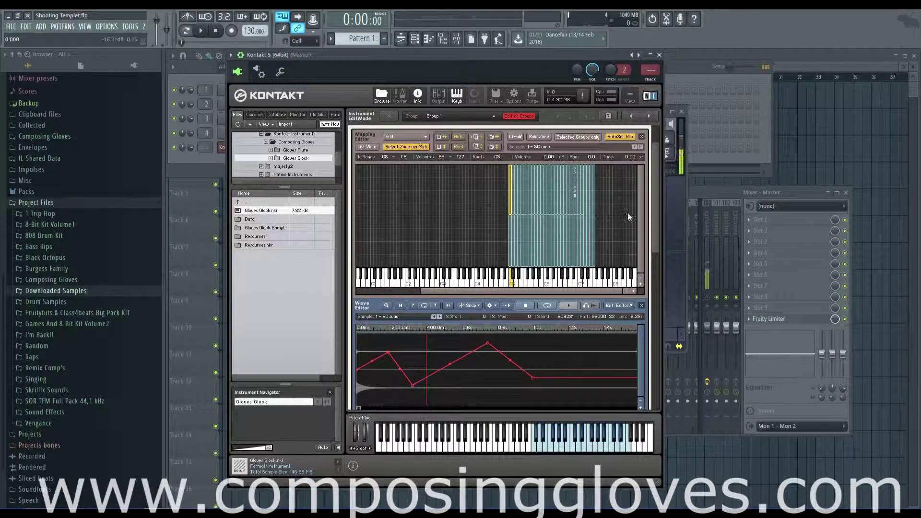
click(604, 446)
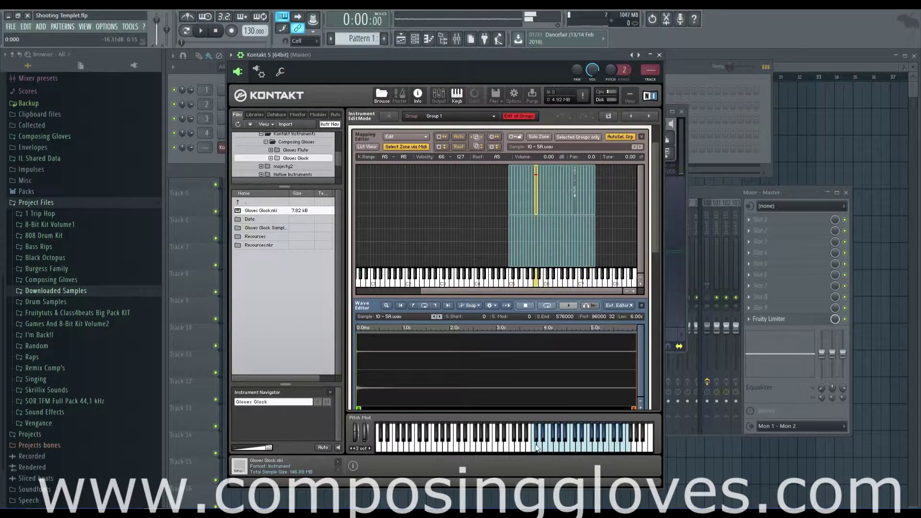
click(572, 432)
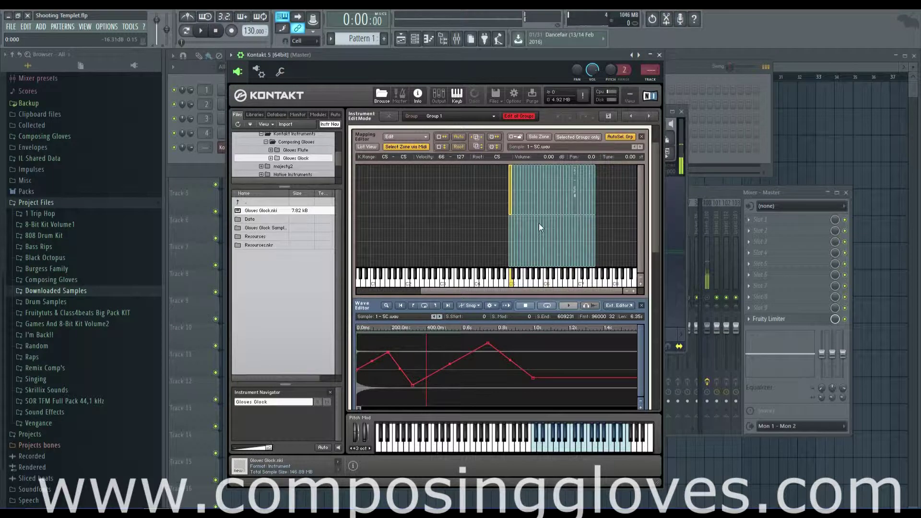
Step: Touch the Distortion's Output and Drive knobs and the AET filter's Morph and Amount knobs as candidate zone envelope parameters
drag(655, 235, 649, 317)
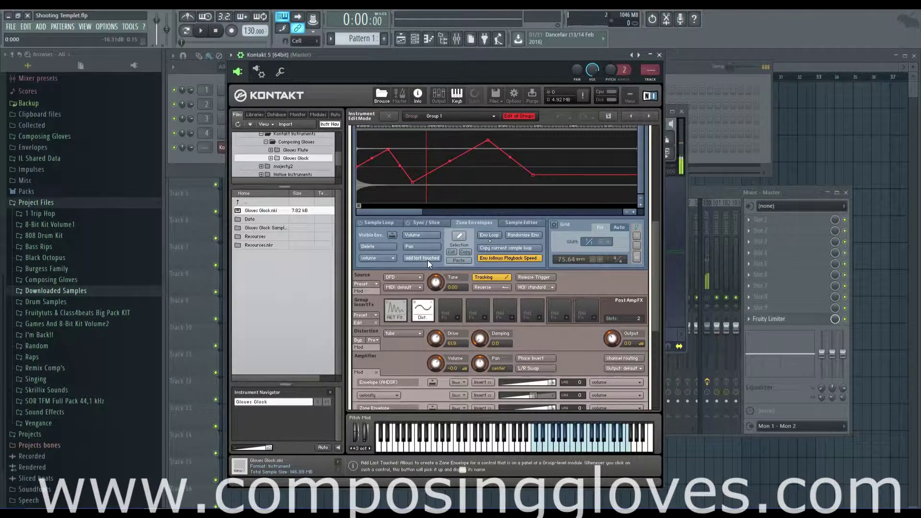
click(613, 340)
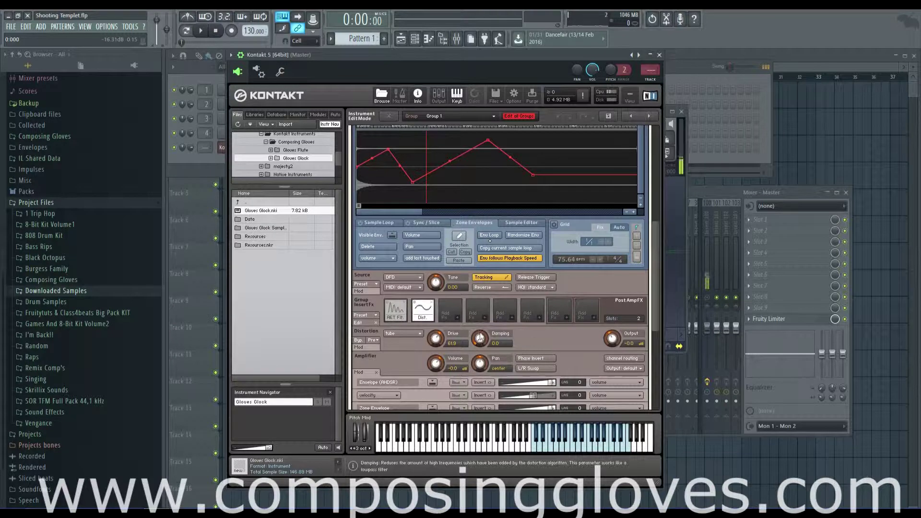
click(434, 342)
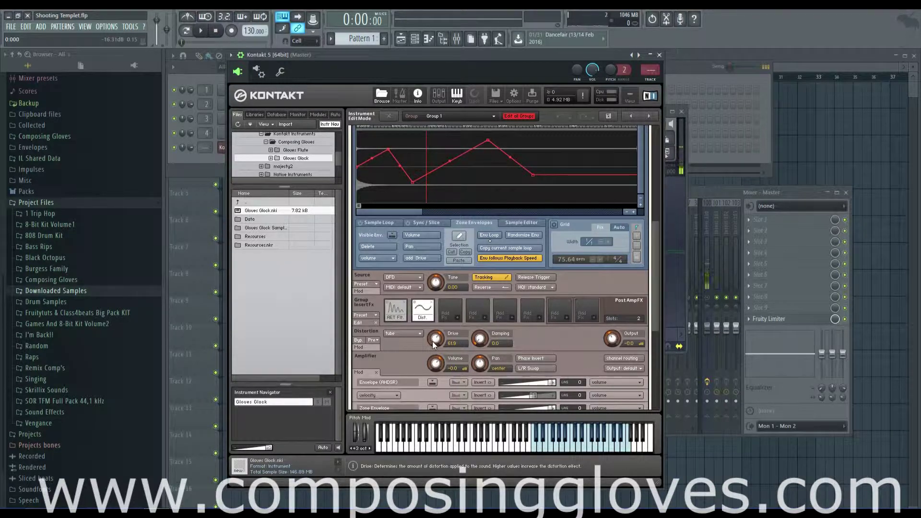
click(397, 317)
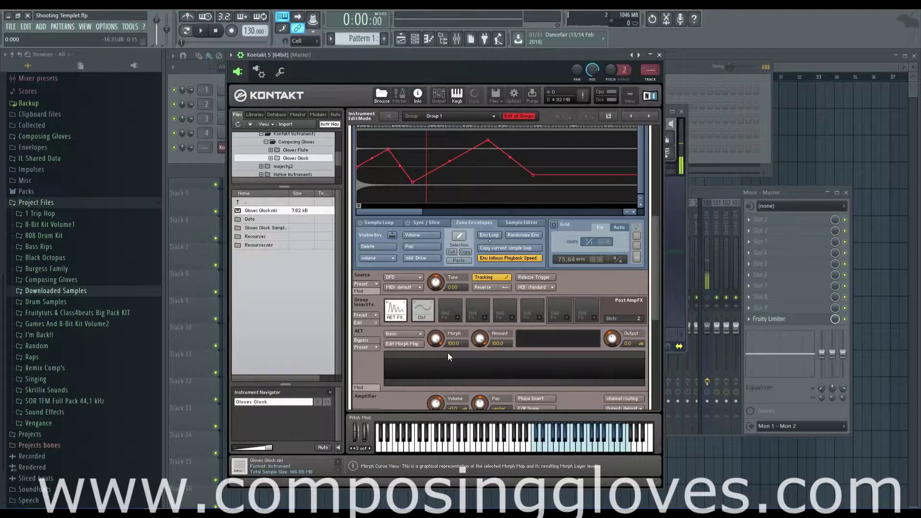
click(435, 342)
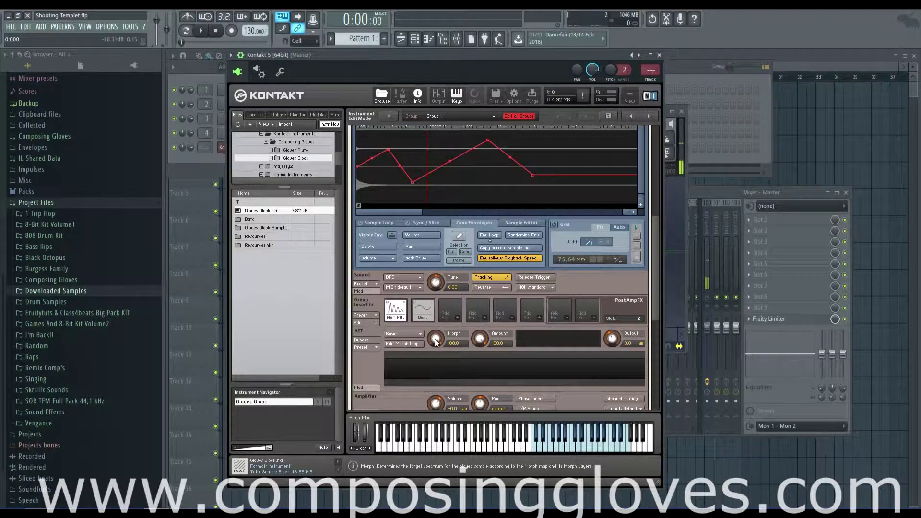
click(479, 342)
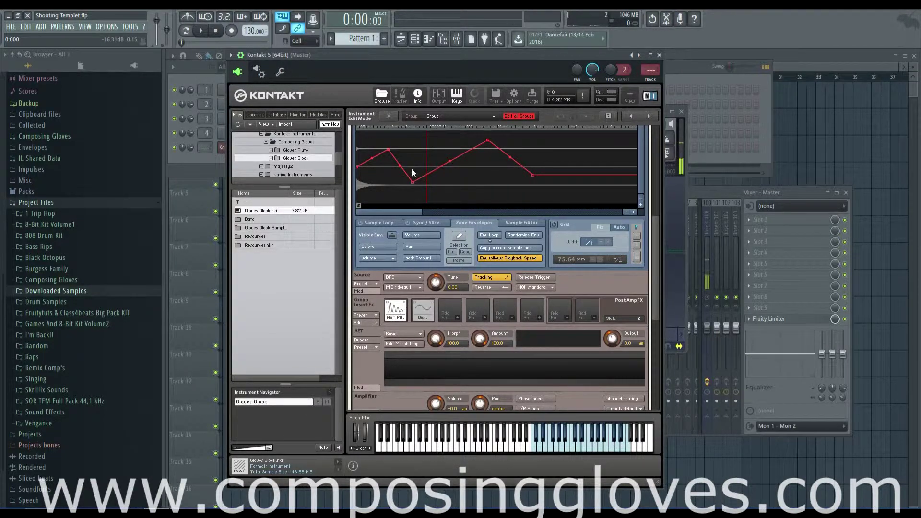
Step: Reopen the Distortion insert and make its Drive knob the last-touched parameter for a zone envelope, and return to the Mapping Editor
click(421, 310)
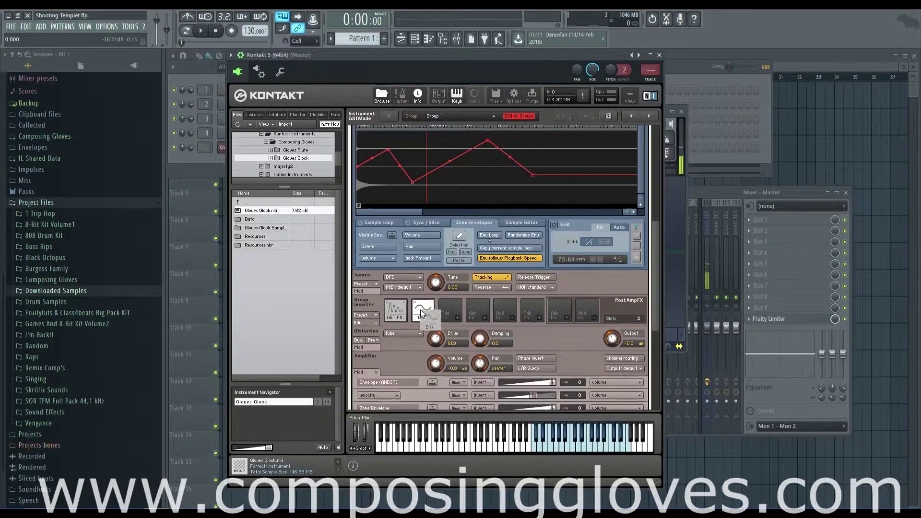
click(438, 342)
scroll(655, 241, up, 1)
drag(655, 241, 653, 210)
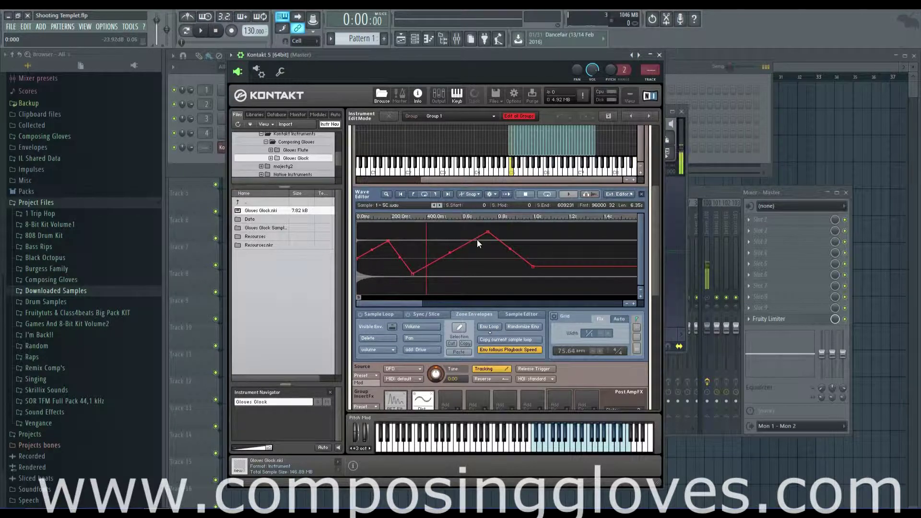
scroll(655, 253, up, 5)
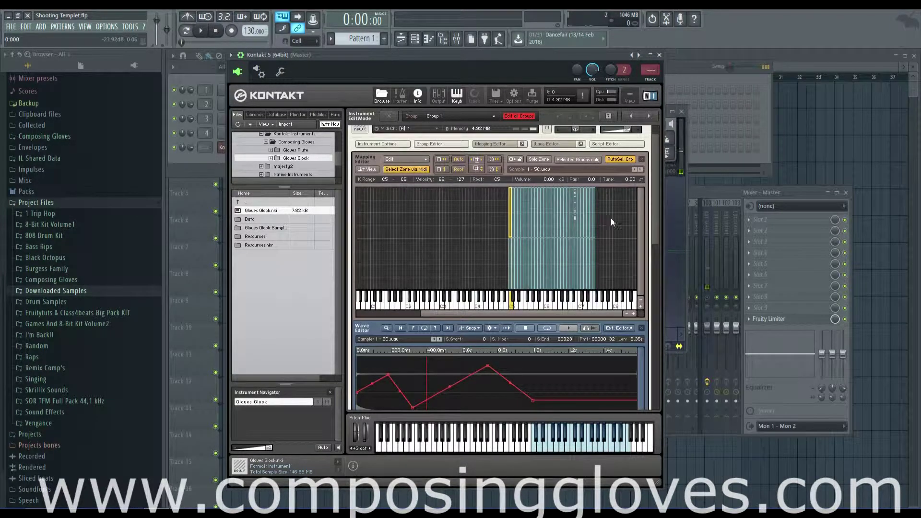
Step: Add a Drive zone envelope to the 1 - 5C.wav sample and show the distortion envelope in the Wave Editor
scroll(657, 236, down, 10)
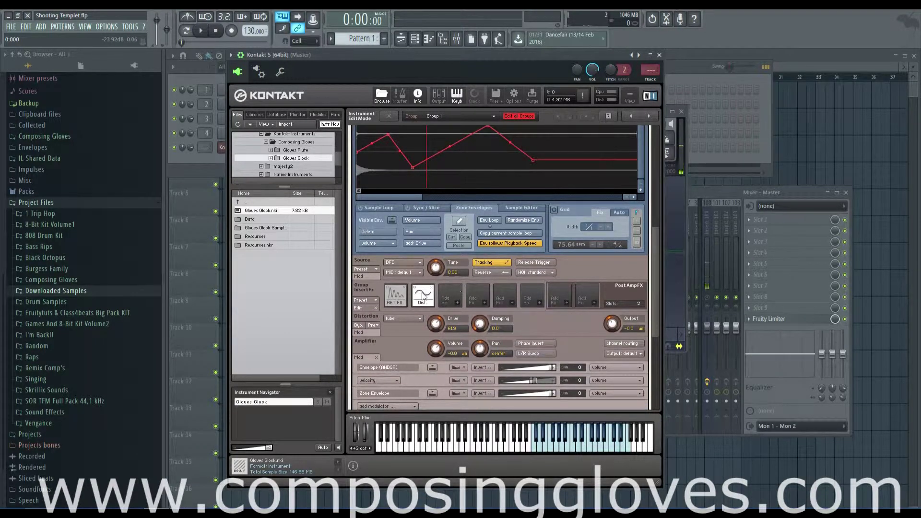
click(413, 244)
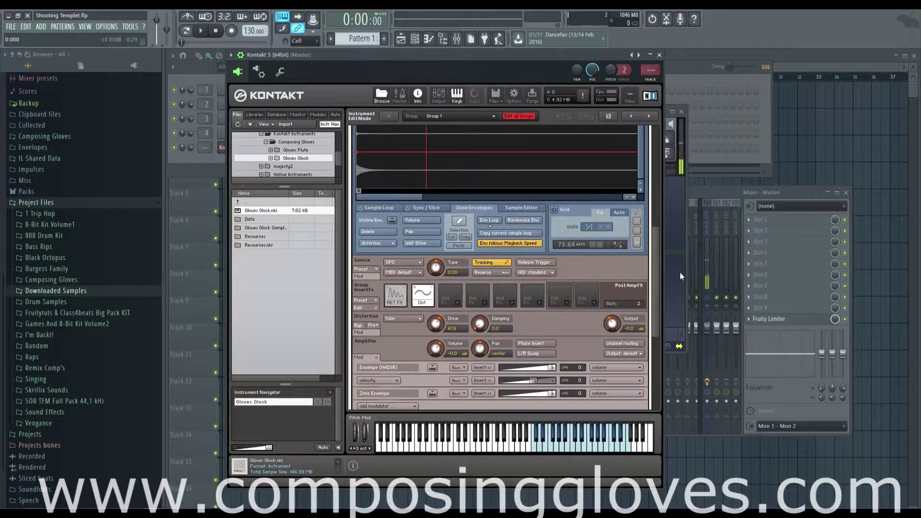
scroll(655, 285, up, 2)
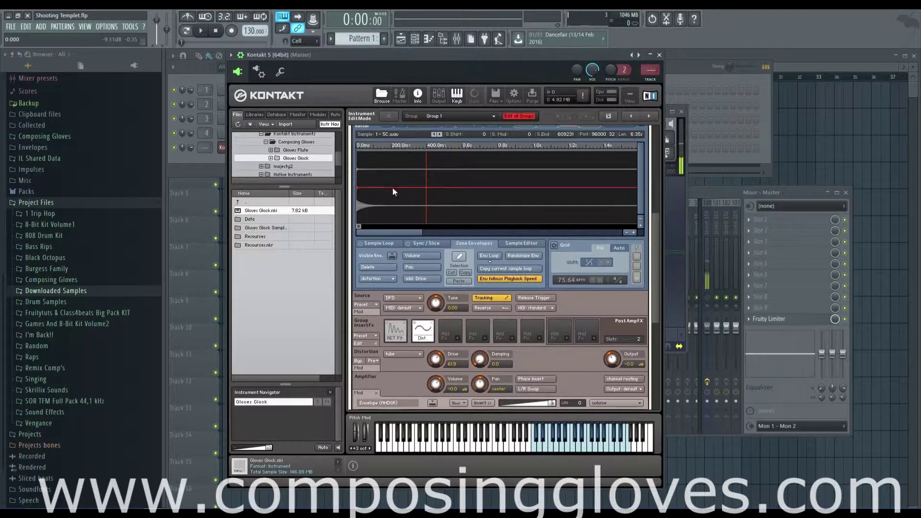
click(365, 280)
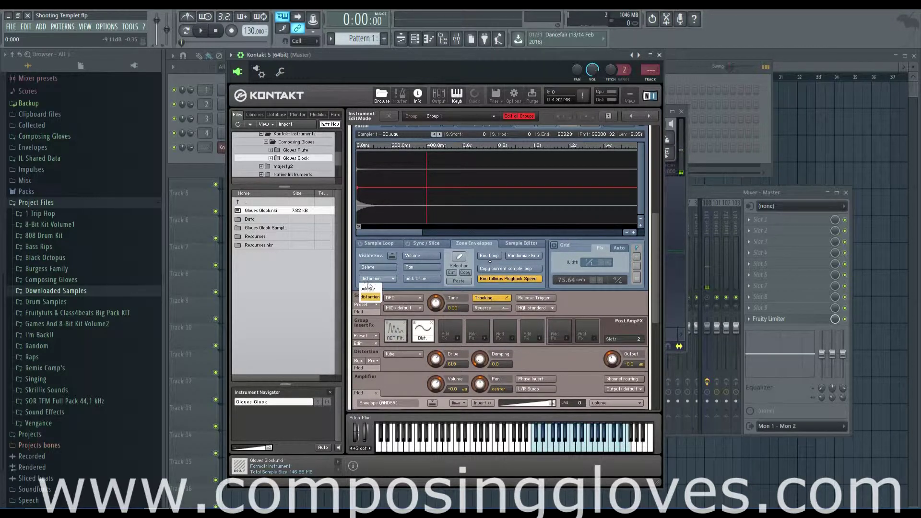
click(387, 297)
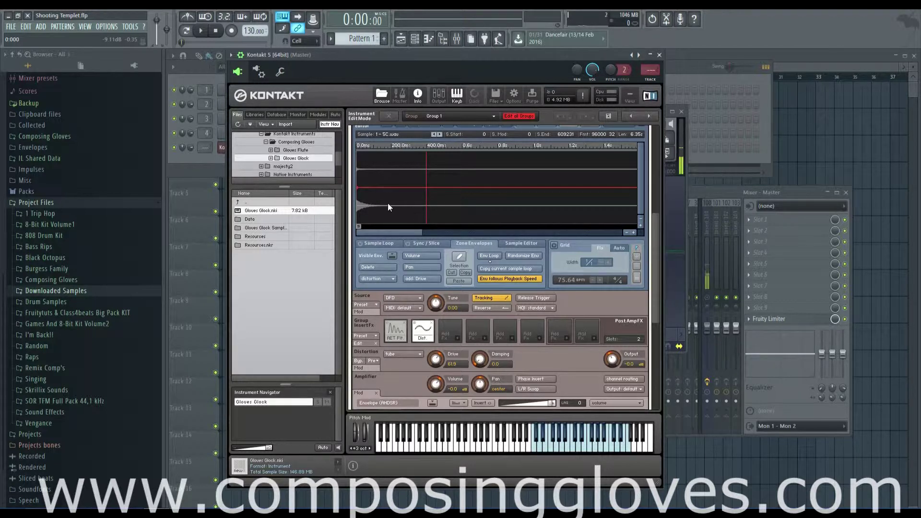
Step: Shape the distortion envelope to fall to minimum within the first few milliseconds of the sample, auditioning C5 while adjusting the low point
drag(387, 203, 360, 233)
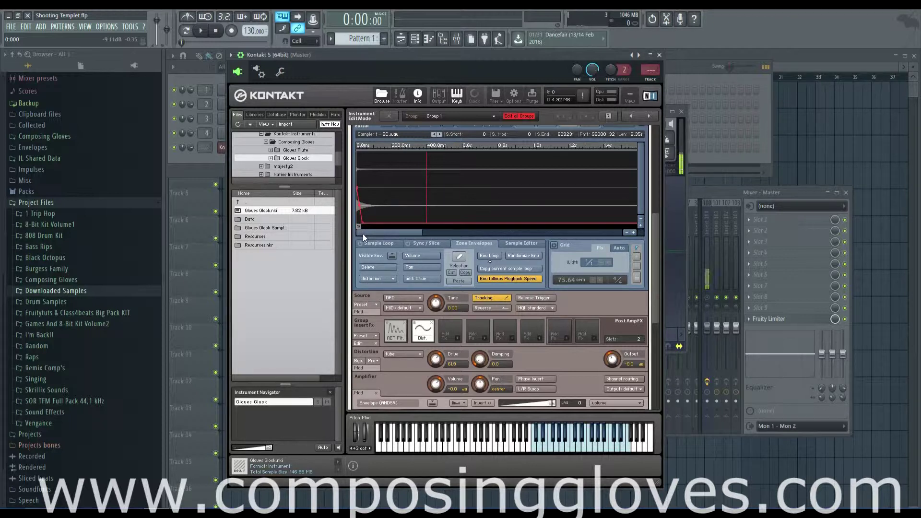
click(534, 448)
click(534, 448)
scroll(373, 208, up, 5)
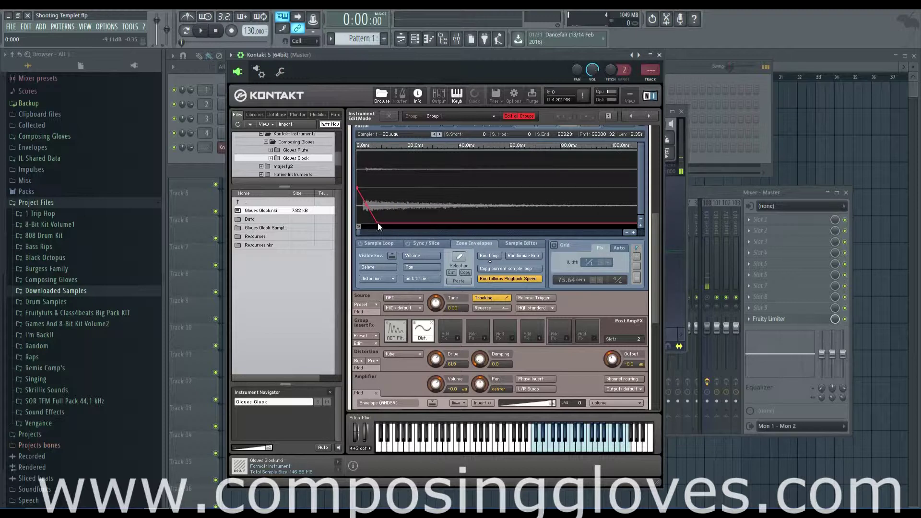
click(537, 449)
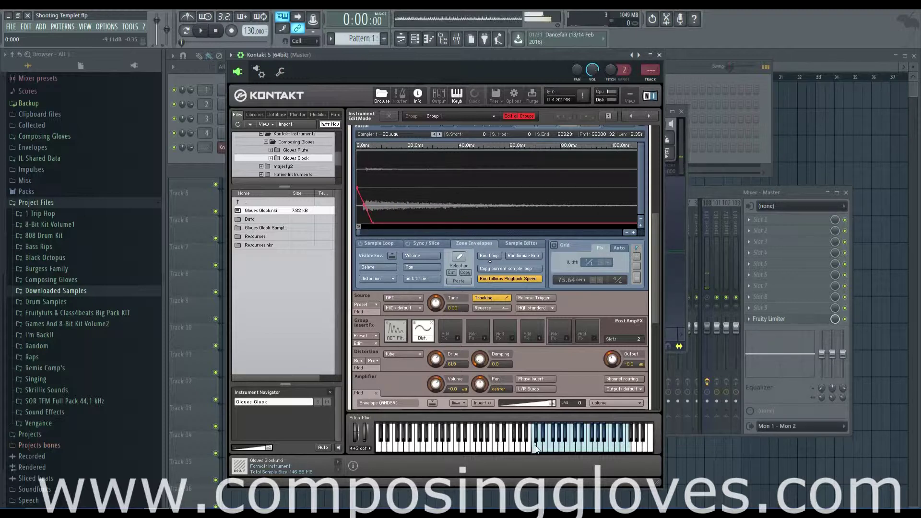
click(537, 449)
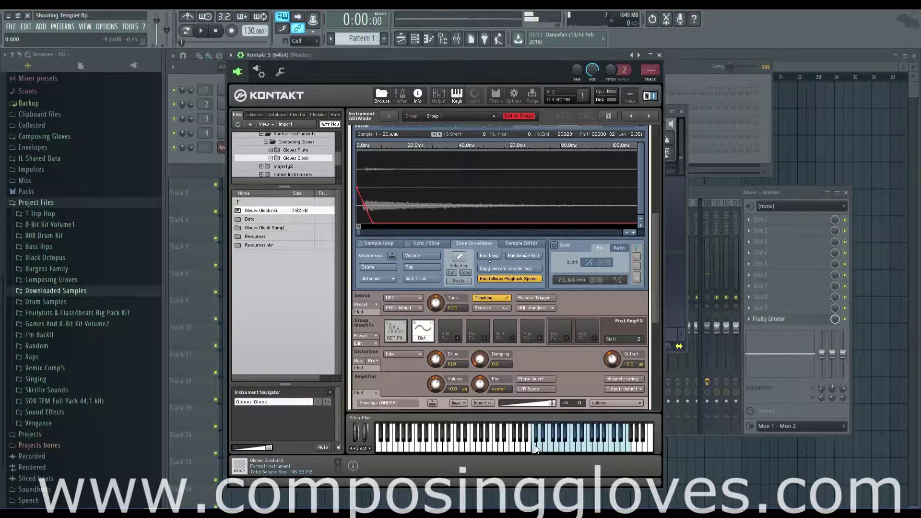
click(536, 449)
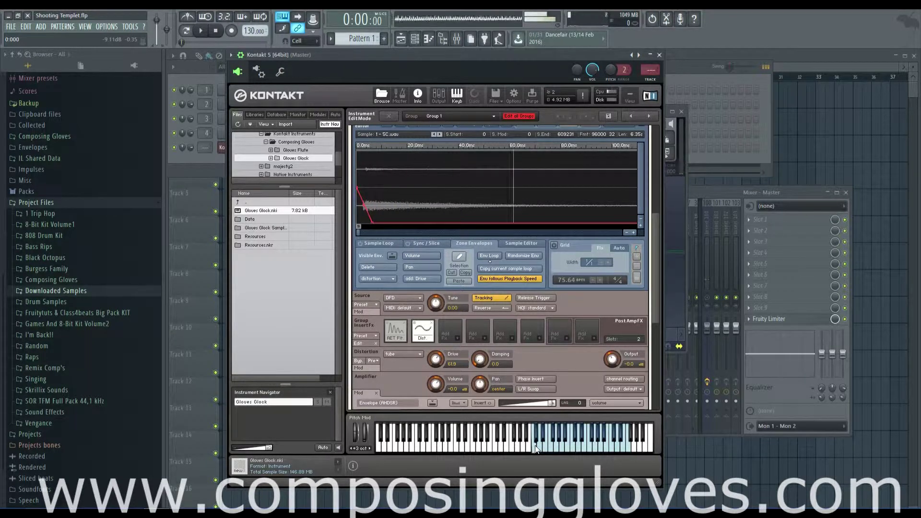
click(373, 220)
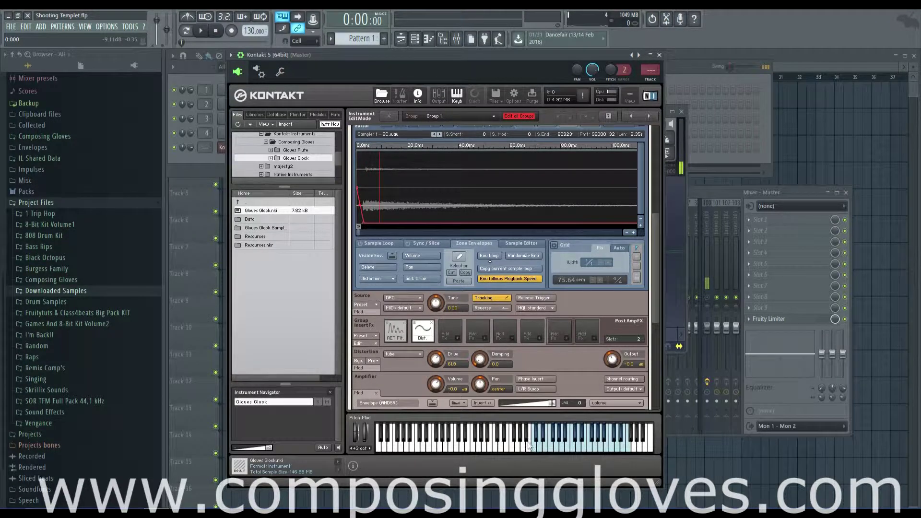
click(535, 450)
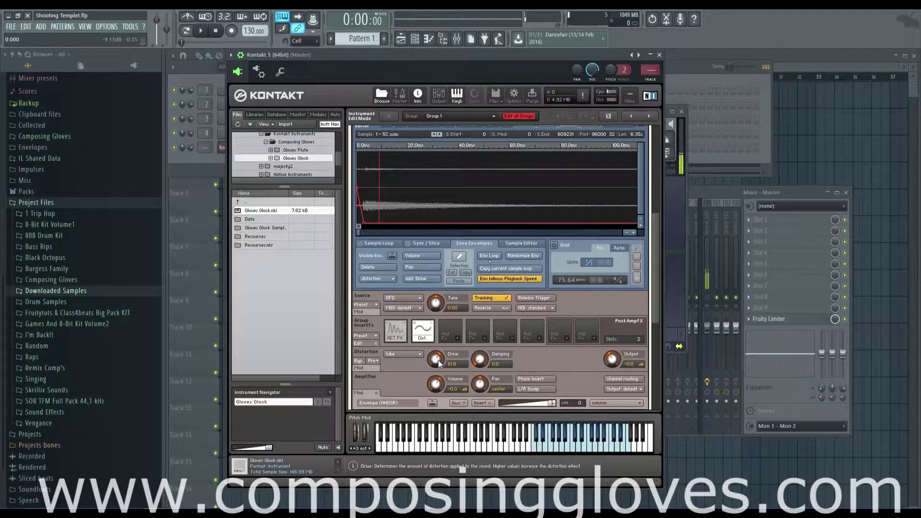
Step: Set the Distortion Drive to 47.3, raise a new envelope point at about 50 ms to maximum, and audition C5
click(480, 190)
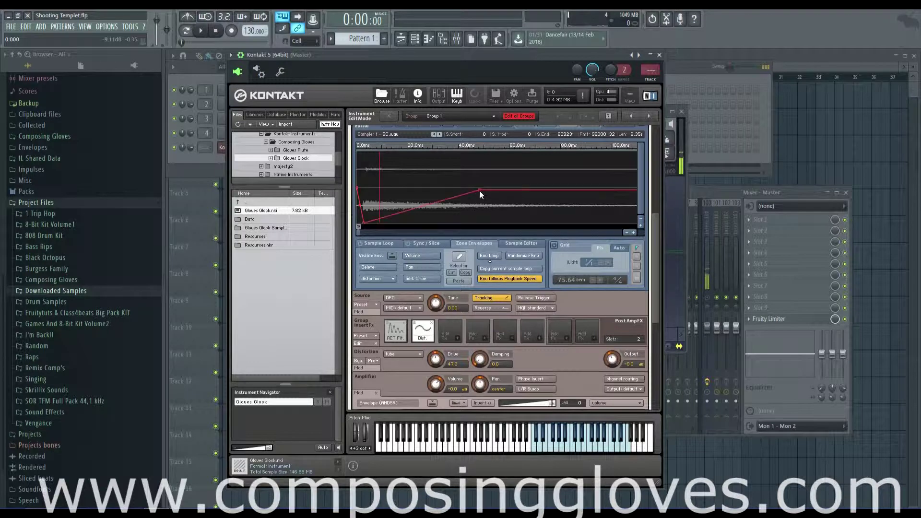
drag(481, 189, 483, 132)
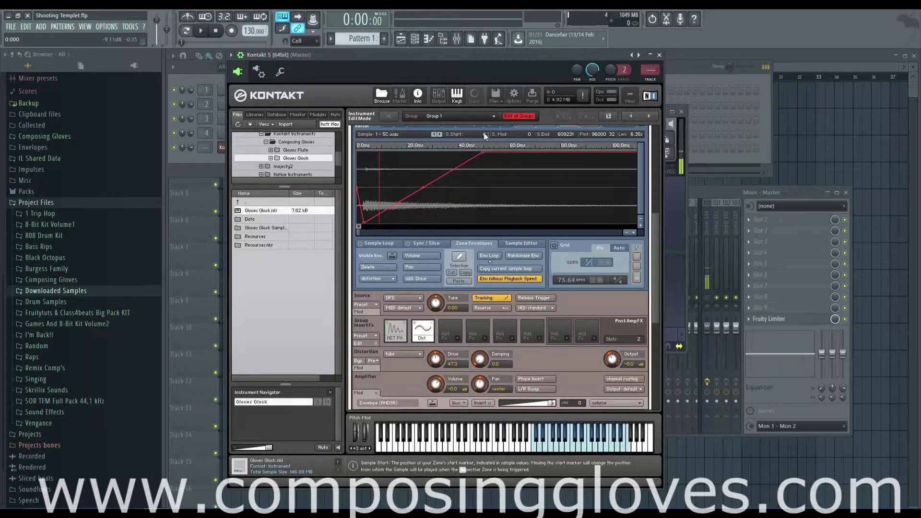
click(536, 448)
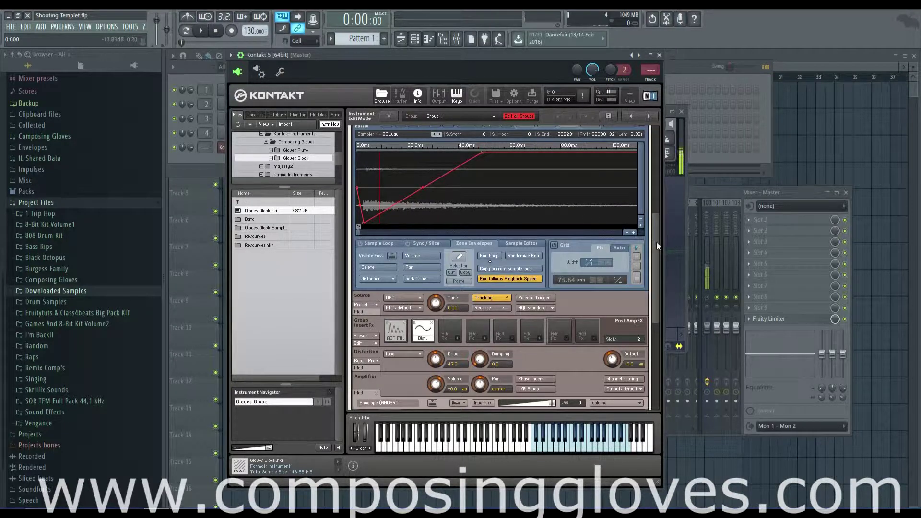
Step: Move the distortion envelope's low point closer to the sample start, and try an envelope loop region of about 16 to 21 ms
scroll(655, 221, up, 3)
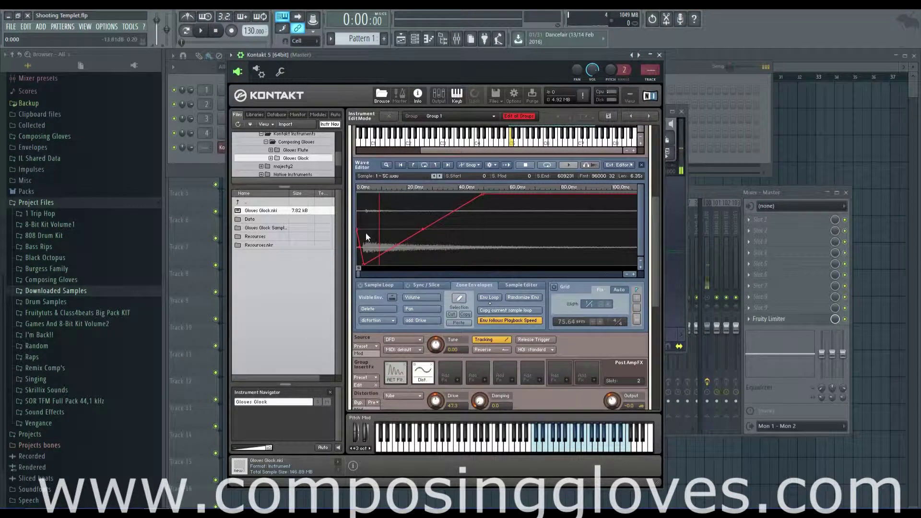
drag(363, 264, 360, 266)
drag(411, 210, 398, 211)
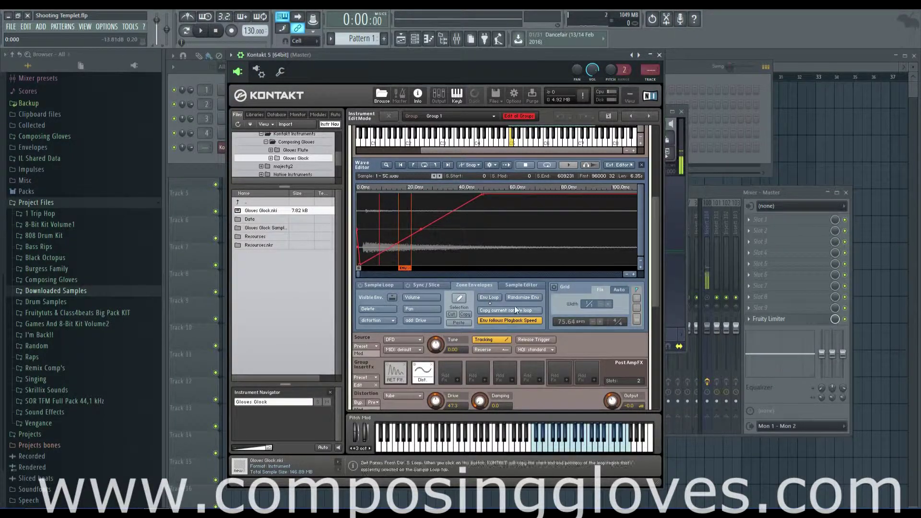
click(491, 298)
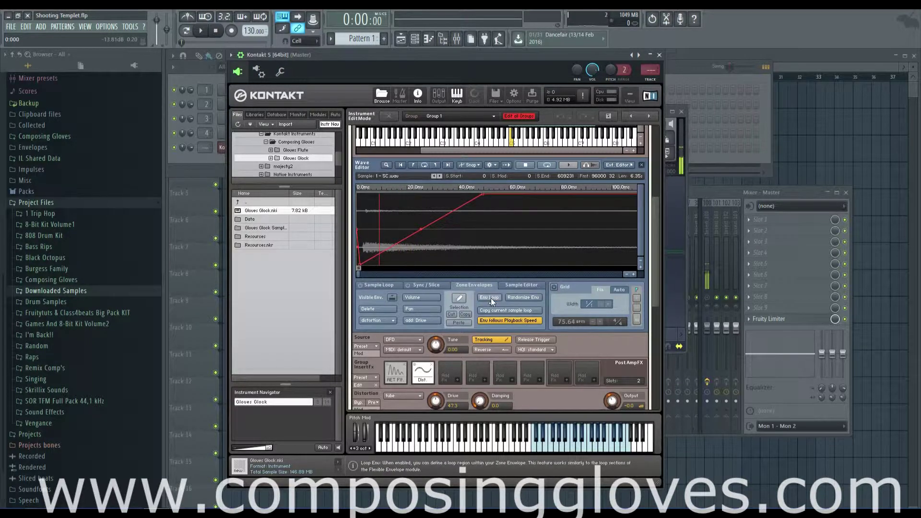
Step: Reshape the distortion envelope into a straight ramp from minimum at the start to maximum at about 108 ms, and audition C5
drag(658, 257, 655, 268)
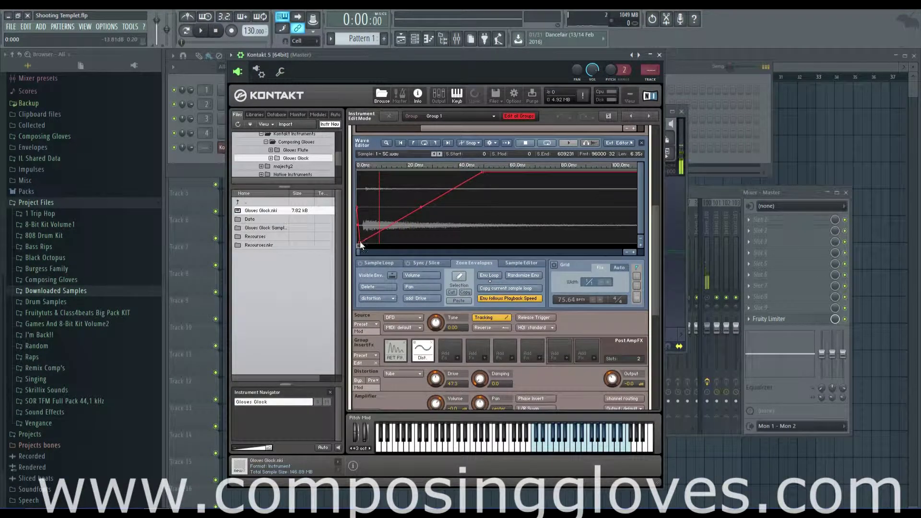
drag(359, 242, 434, 227)
drag(357, 208, 357, 250)
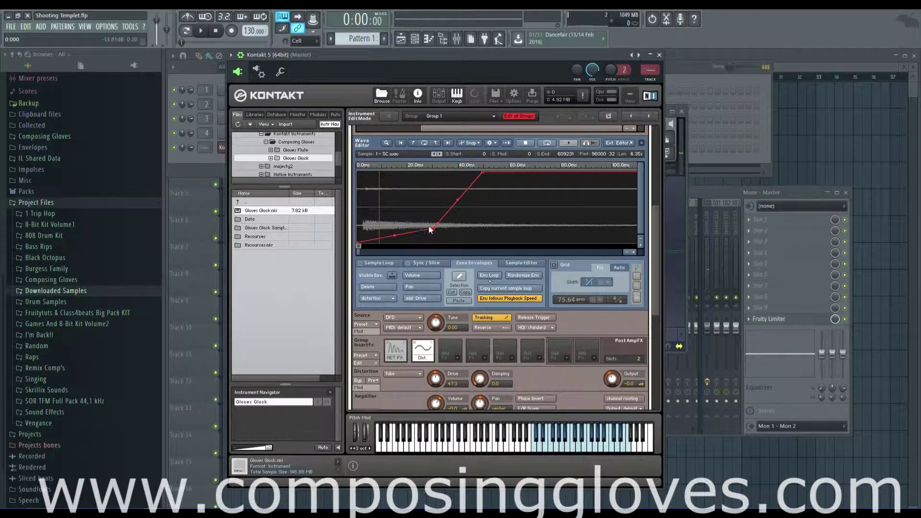
drag(435, 226, 522, 183)
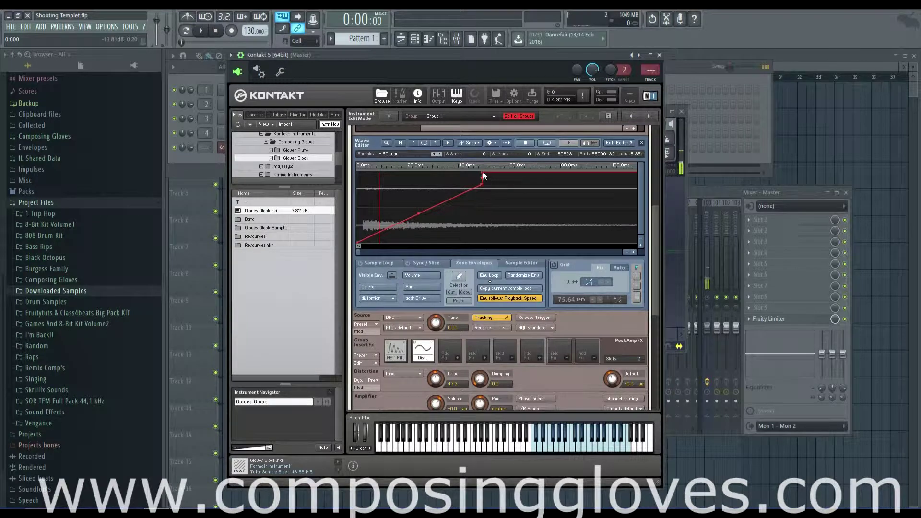
drag(483, 172, 633, 153)
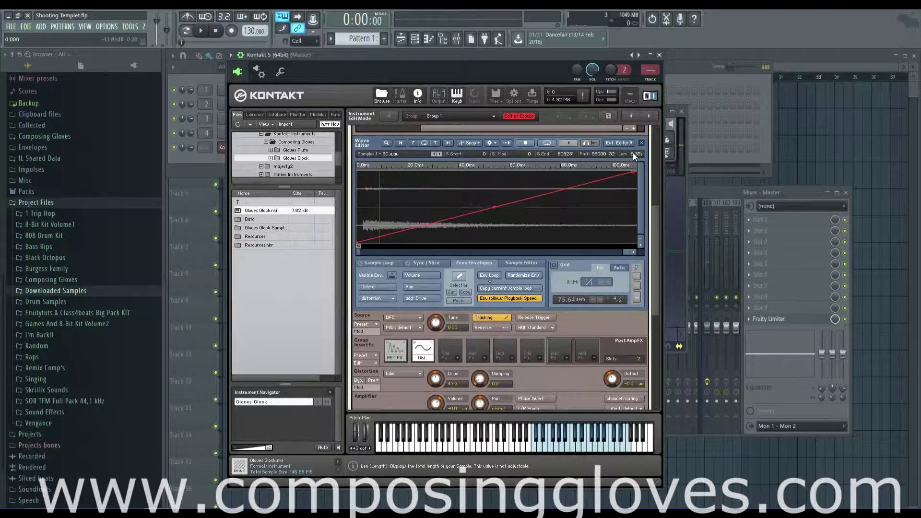
click(536, 451)
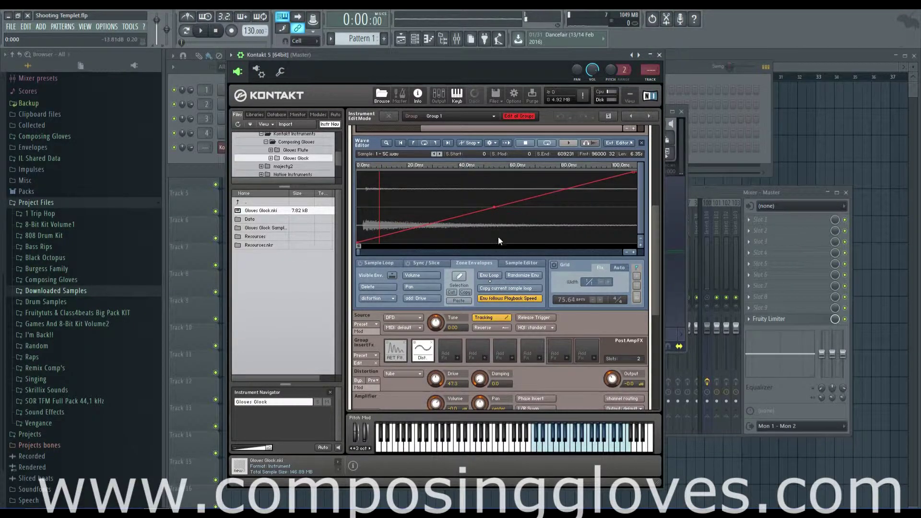
Step: Pull a point at about 55 ms on the distortion envelope down to minimum, set Drive to 0.0, and audition C5
drag(496, 207, 497, 254)
click(537, 451)
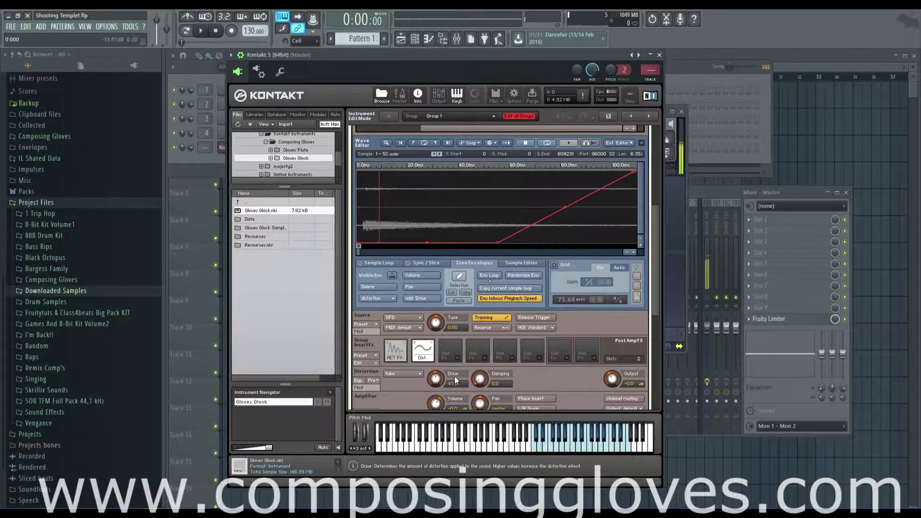
drag(454, 378, 439, 407)
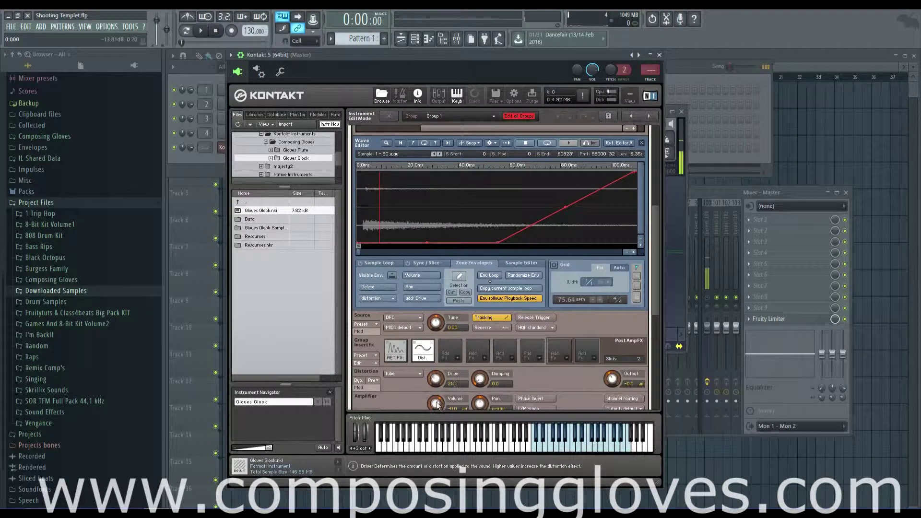
click(534, 451)
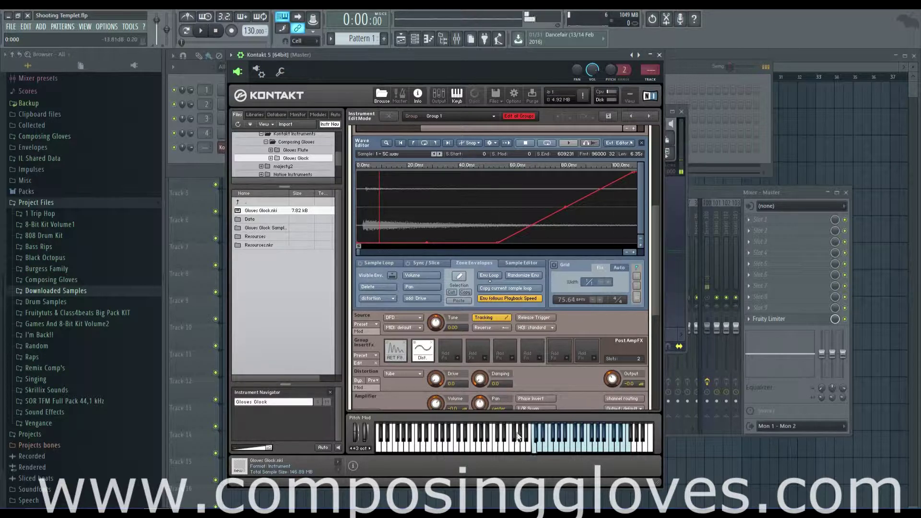
Step: Raise the distortion envelope's start point to maximum, audition C5, and lower the start point slightly
drag(358, 240, 363, 152)
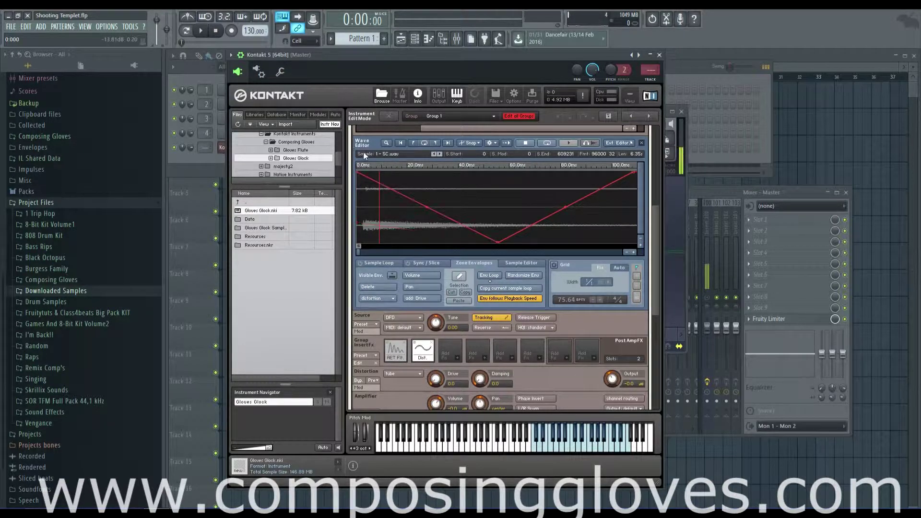
click(536, 450)
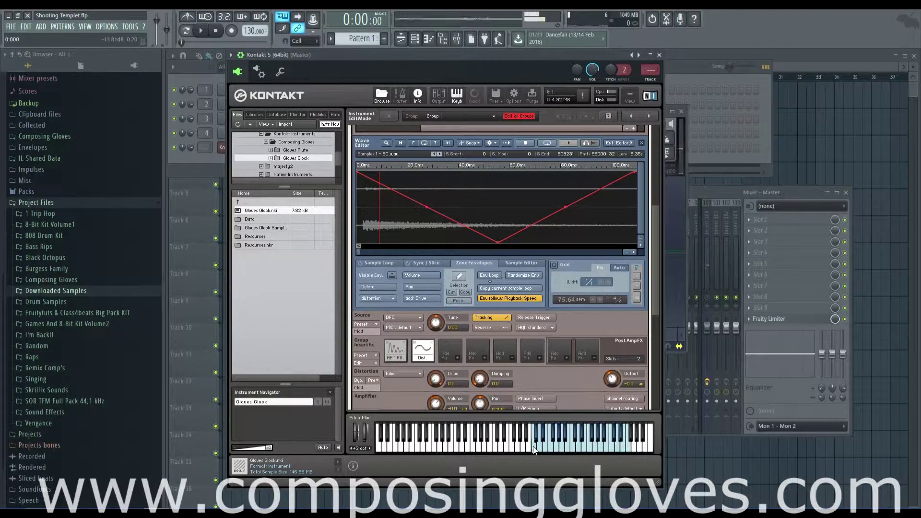
drag(358, 172, 355, 193)
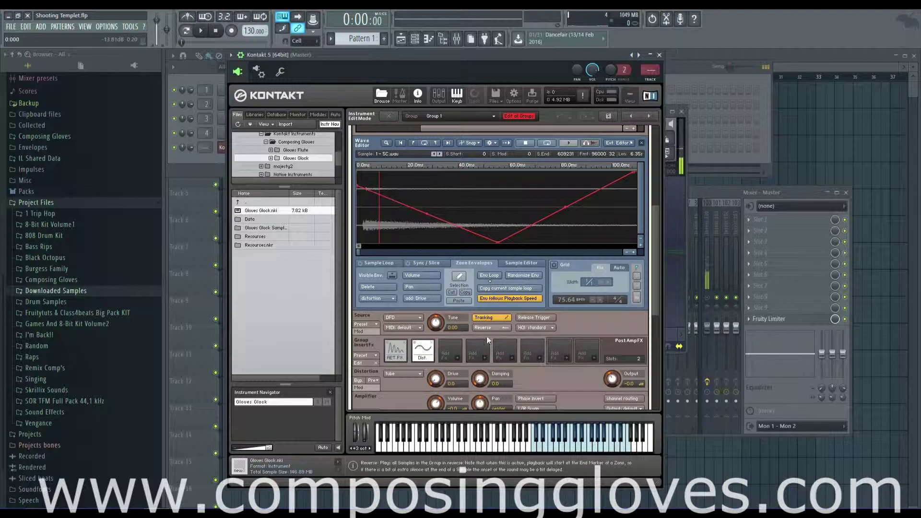
Step: Set Drive to 58.7, and restore the straight rising distortion envelope by dropping its start point to minimum and deleting the middle point
mouse_move(437, 380)
mouse_down()
mouse_move(438, 360)
mouse_move(438, 390)
mouse_up()
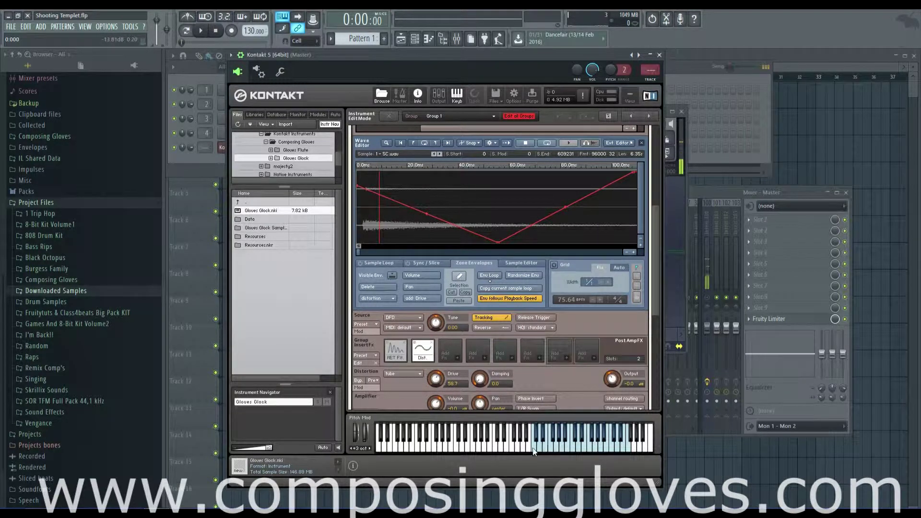
drag(358, 187, 358, 253)
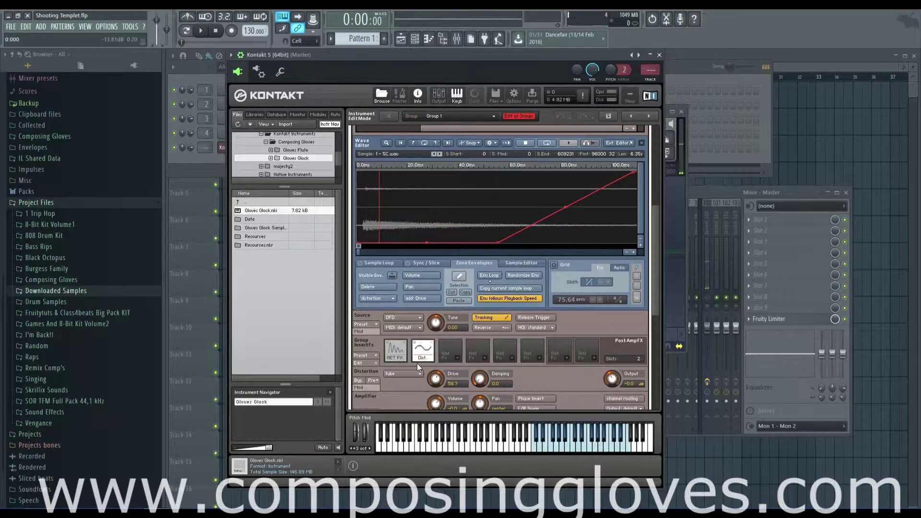
double_click(497, 242)
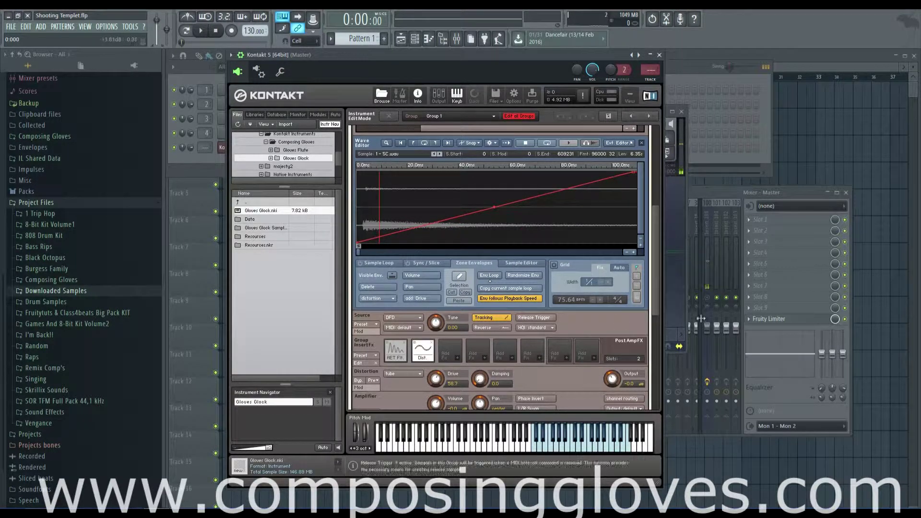
Step: Enable the Wave Editor grid for the 1 - 5C.wav sample and switch to the 23 - 6A#.wav zone
scroll(655, 291, up, 2)
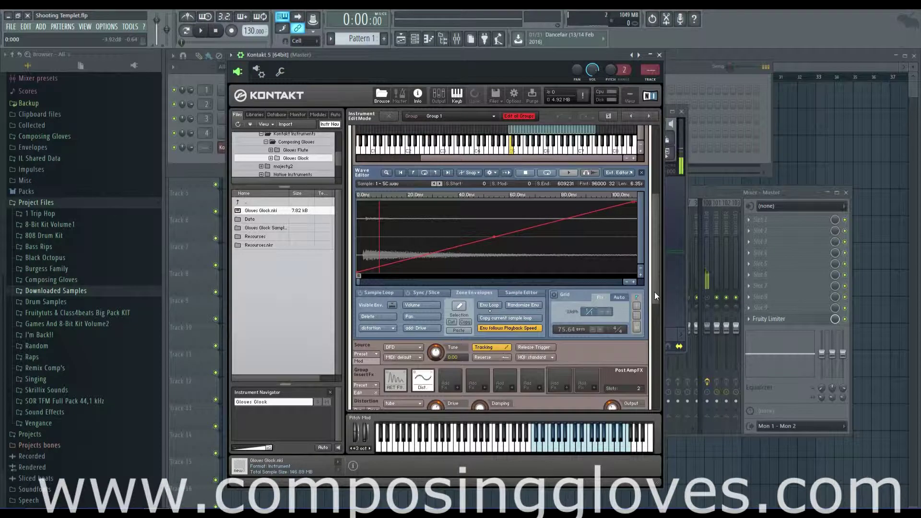
click(553, 294)
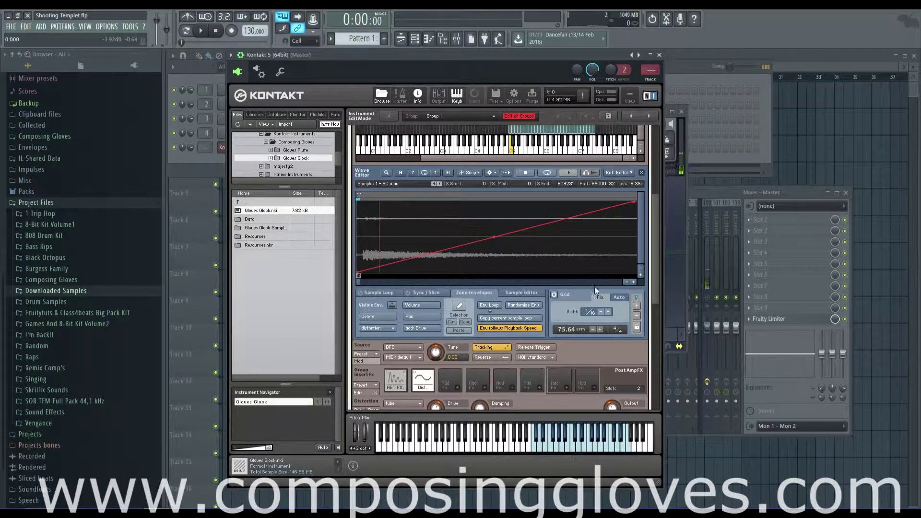
mouse_move(654, 285)
mouse_down()
mouse_move(654, 297)
mouse_move(652, 284)
mouse_up()
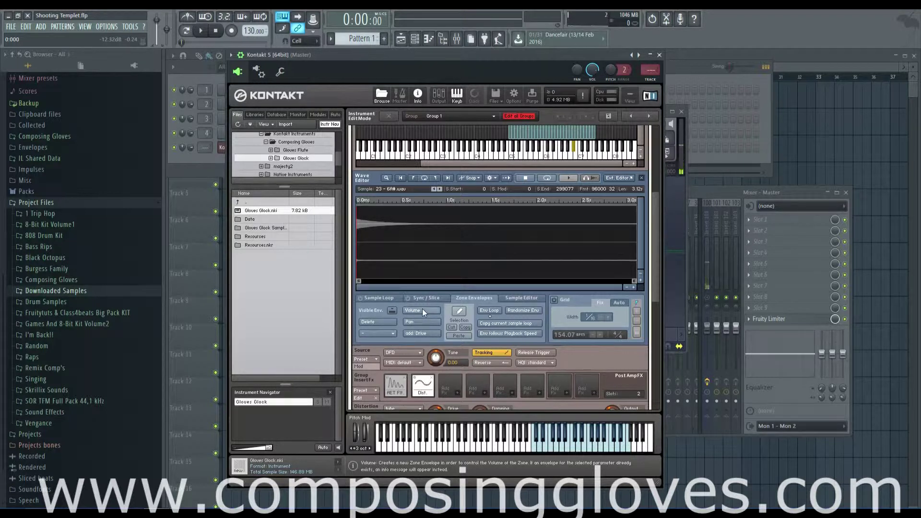
Step: Add a distortion Drive zone envelope to the 23 - 6A#.wav sample, turn off Env follows Playback Speed, and enable the grid
scroll(437, 398, down, 1)
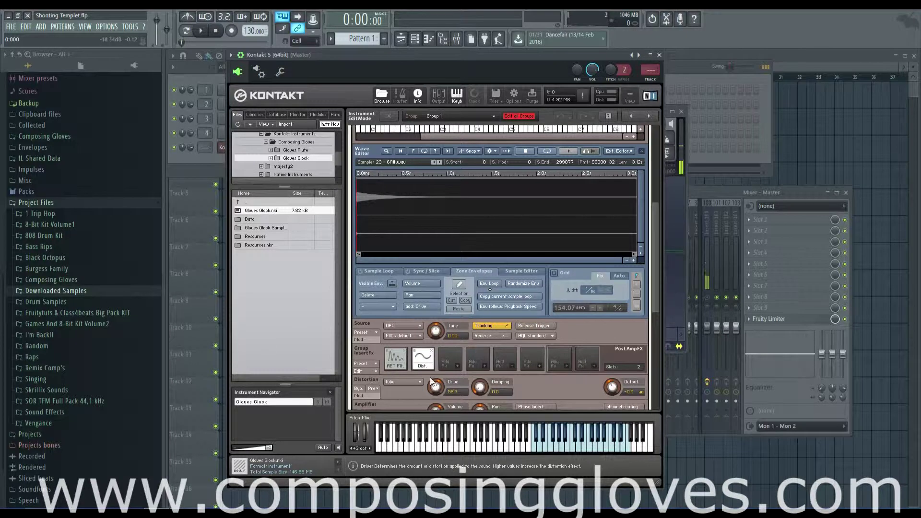
click(412, 308)
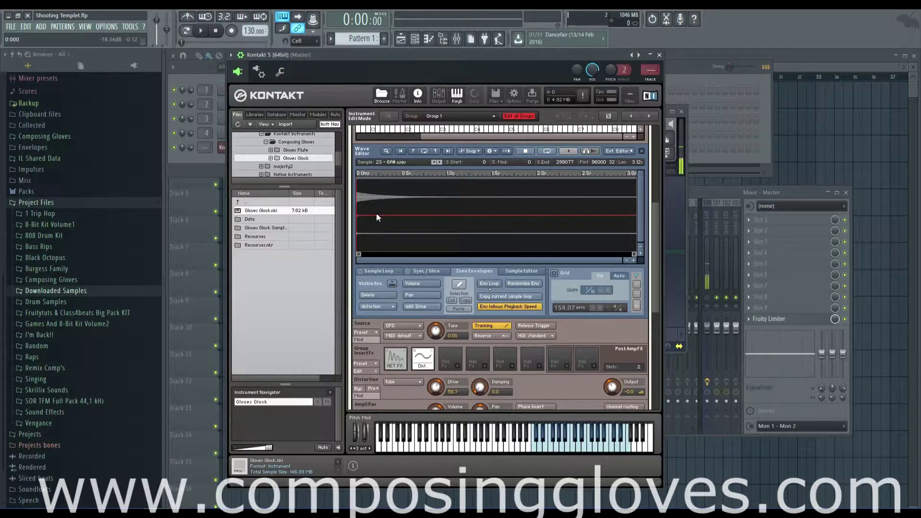
drag(395, 203, 413, 190)
click(494, 287)
click(497, 307)
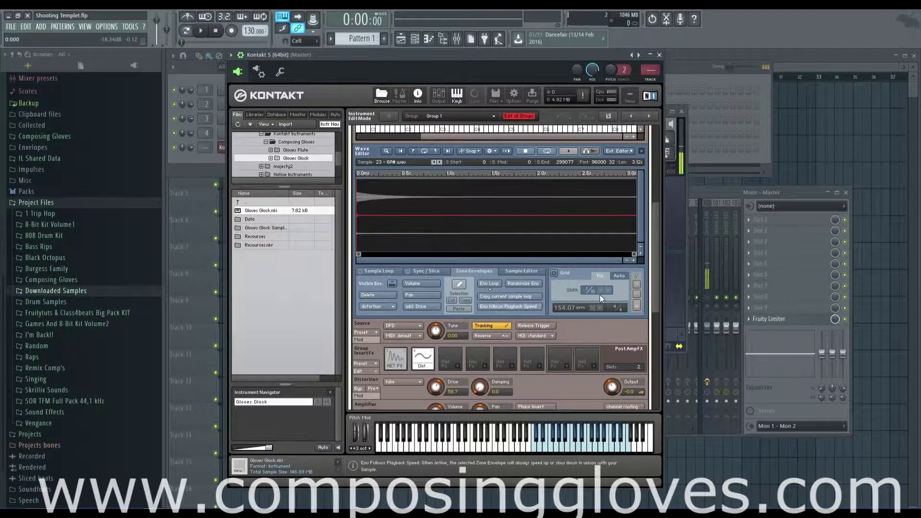
click(555, 274)
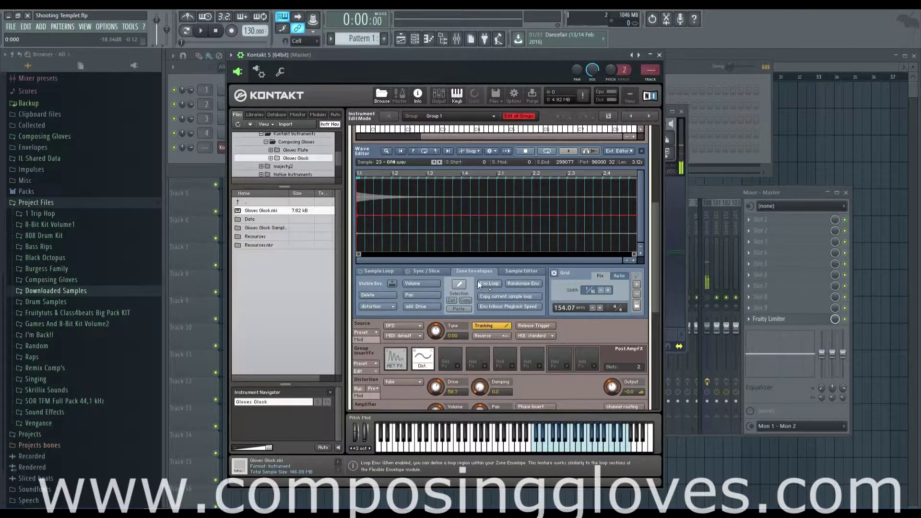
Step: Add grid-snapped distortion envelope points, one low shortly after 1.1 and one higher just past 1.4, switching the grid off and on
click(373, 217)
mouse_move(373, 217)
mouse_down()
mouse_move(373, 226)
mouse_move(472, 204)
mouse_up()
click(556, 272)
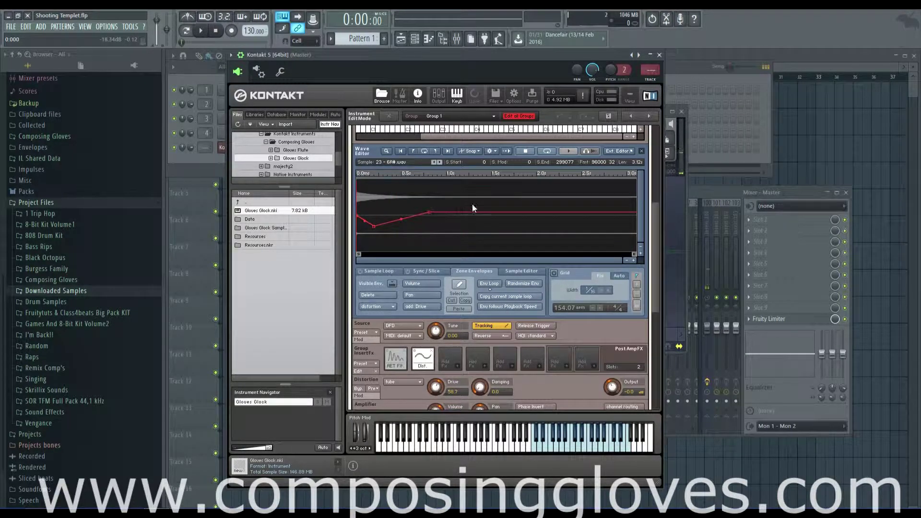
click(556, 273)
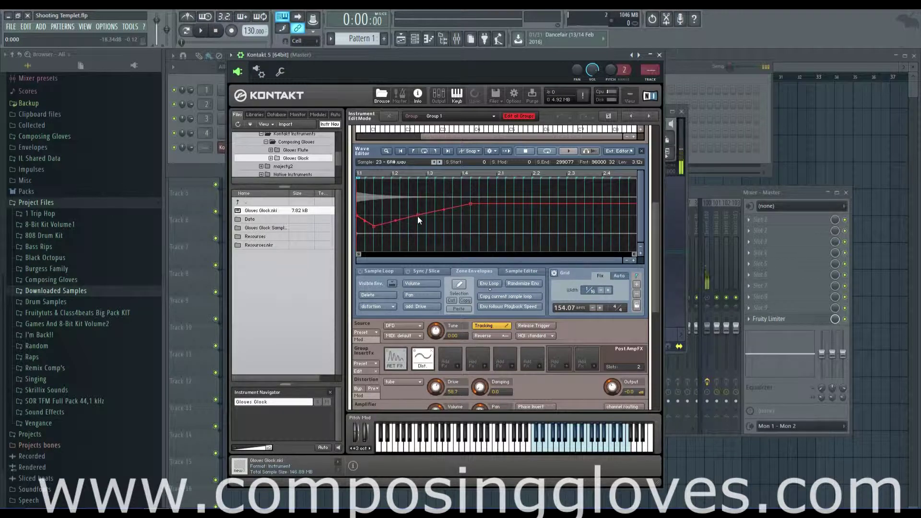
Step: Reshape the distortion envelope with its start at minimum, two high points shortly after 1.1, and a raised point near 1.3
mouse_move(427, 214)
mouse_down()
mouse_move(435, 194)
mouse_move(428, 207)
mouse_up()
drag(375, 227, 375, 223)
drag(373, 223, 356, 256)
drag(369, 245, 366, 254)
click(366, 191)
click(374, 191)
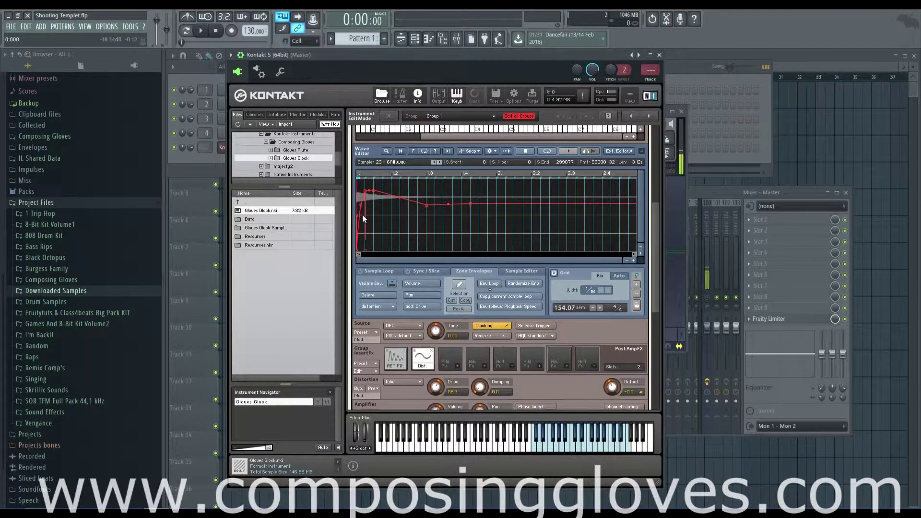
Step: Audition several keys including C5, reselect the 23 - 6A#.wav zone in the Mapping Editor, and audition A#6
click(534, 449)
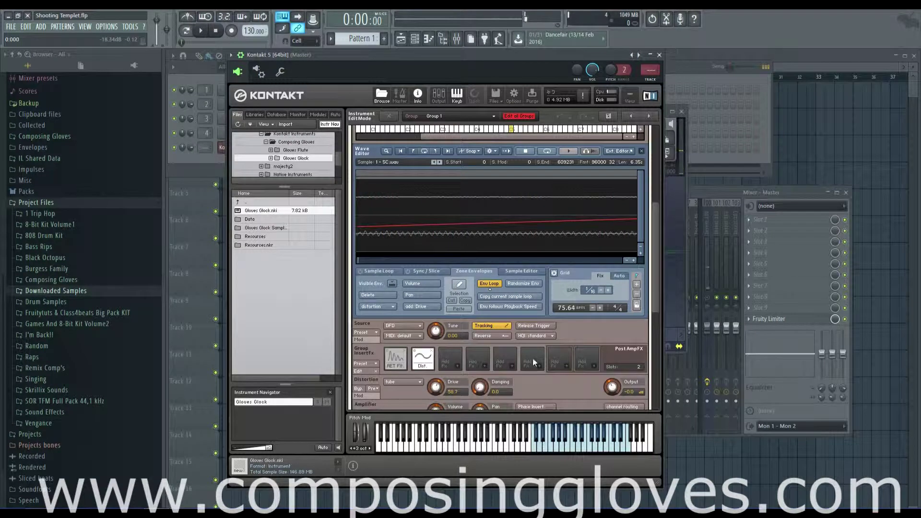
click(568, 439)
click(577, 440)
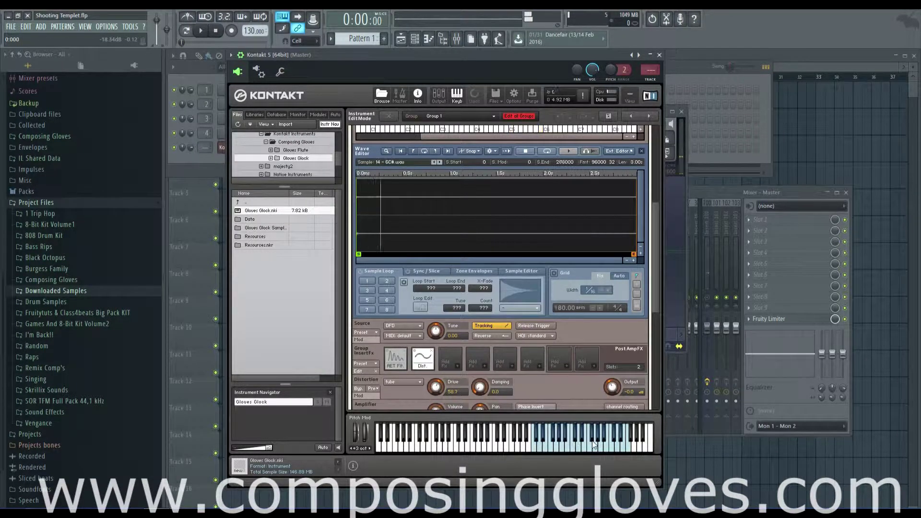
scroll(646, 236, up, 2)
scroll(647, 236, up, 3)
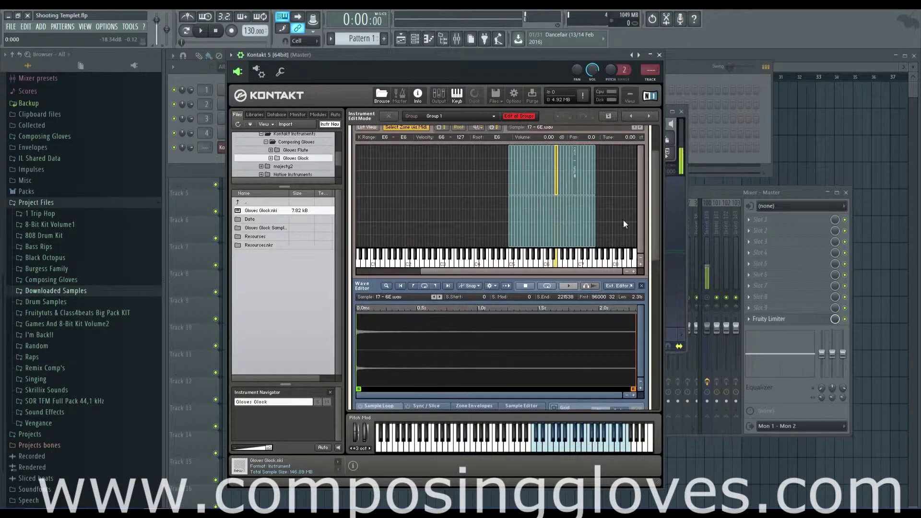
click(575, 178)
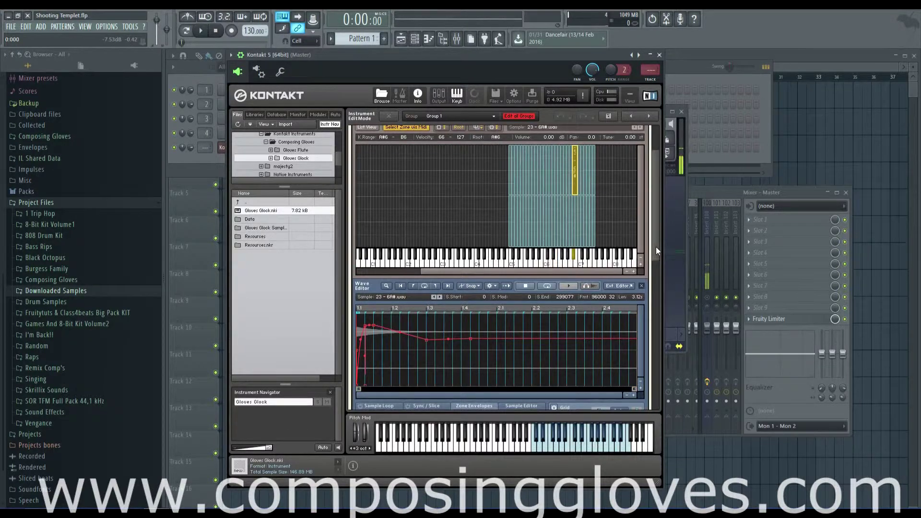
scroll(656, 246, down, 3)
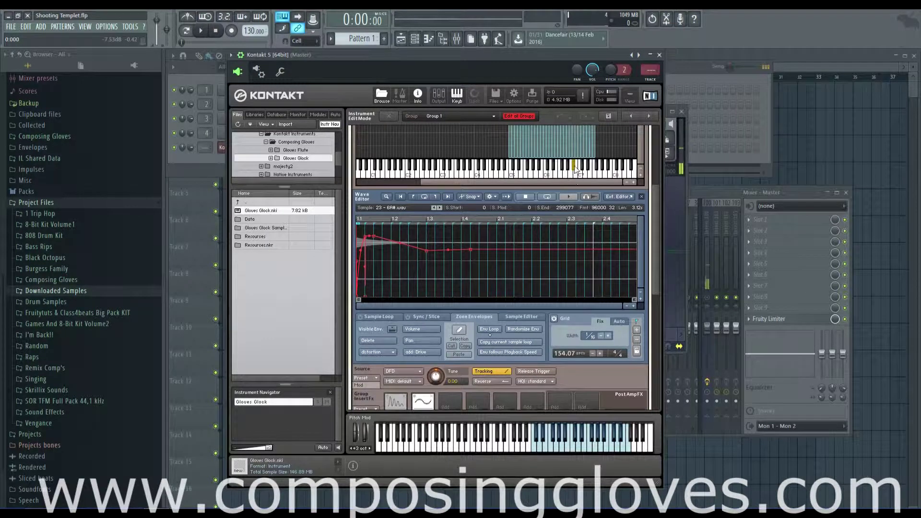
click(607, 439)
Step: Draw alternating low and high steps into the distortion envelope between 1.1 and 1.4 using the Pencil tool
drag(655, 288, 653, 318)
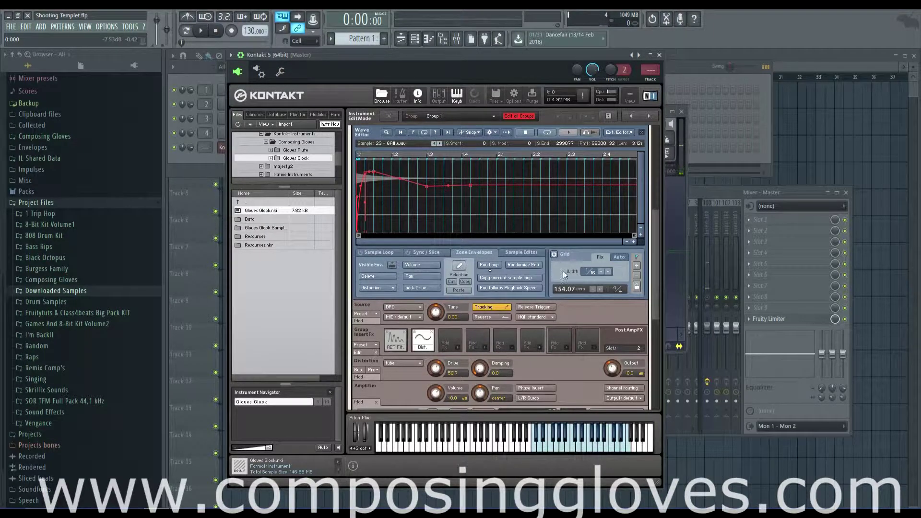
click(460, 267)
click(376, 227)
click(397, 167)
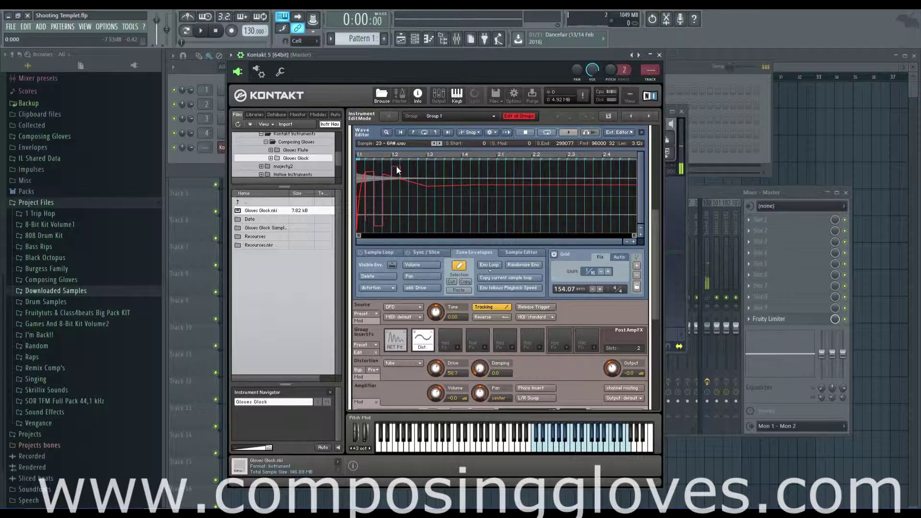
click(414, 208)
click(448, 222)
click(436, 164)
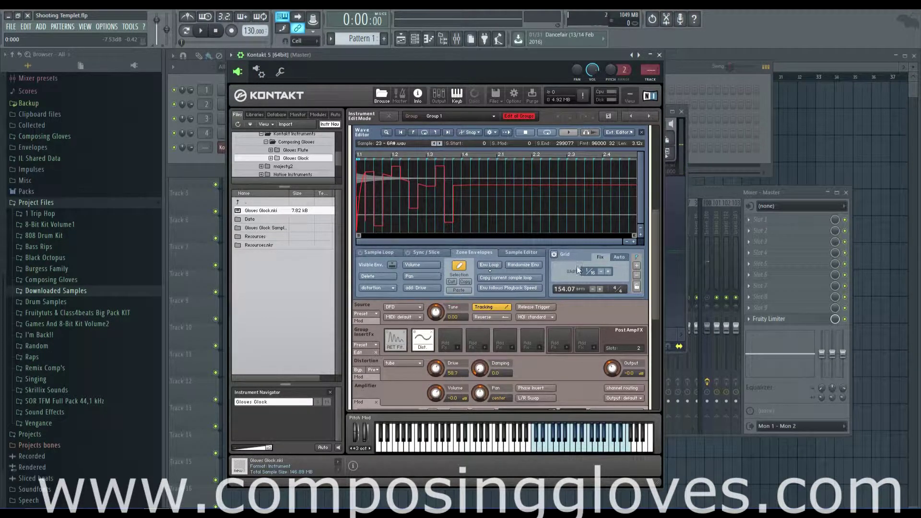
Step: Continue the pencil-drawn steps from 1.4 towards the sample's end with the grid on, redraw the opening steps, and audition A#6
click(554, 255)
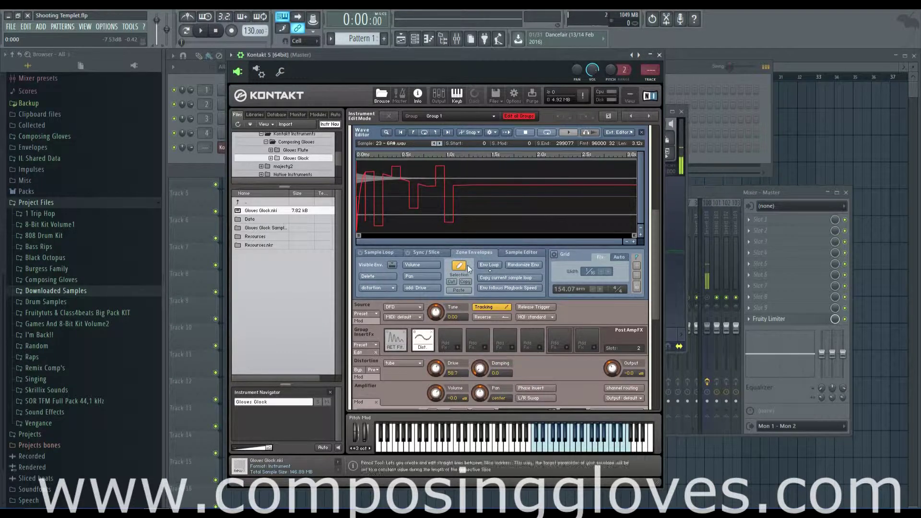
click(554, 255)
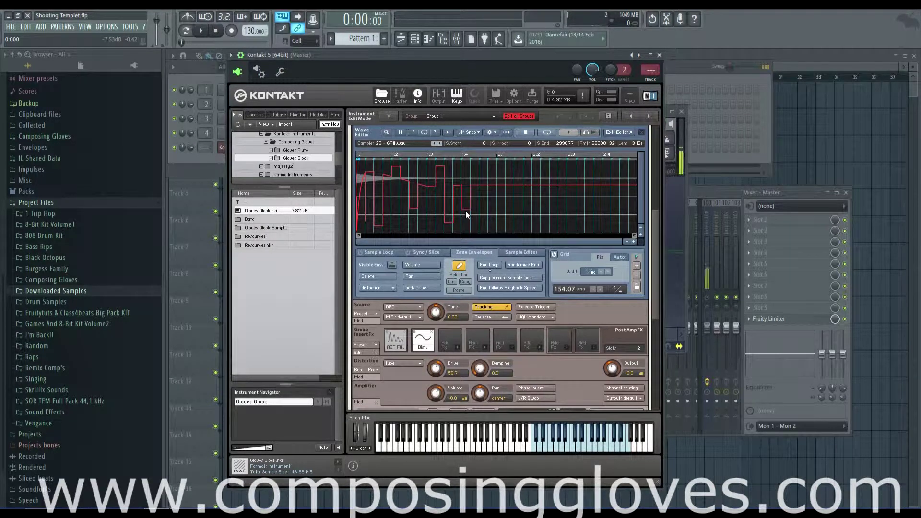
drag(499, 183, 557, 182)
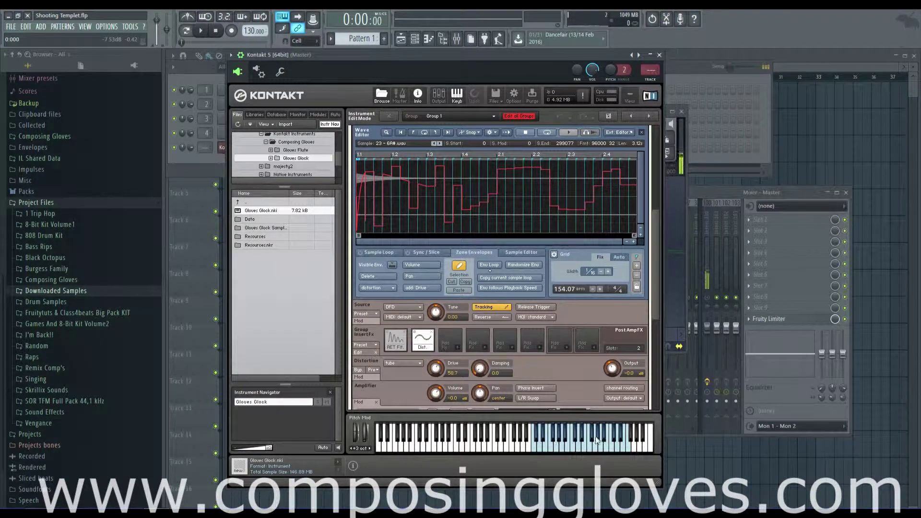
mouse_move(371, 215)
mouse_down()
mouse_move(366, 225)
mouse_move(381, 164)
mouse_up()
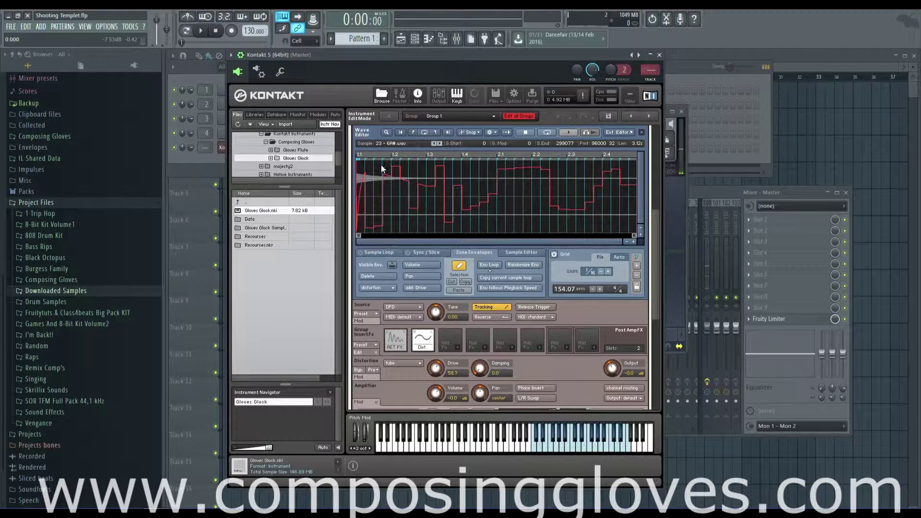
click(605, 440)
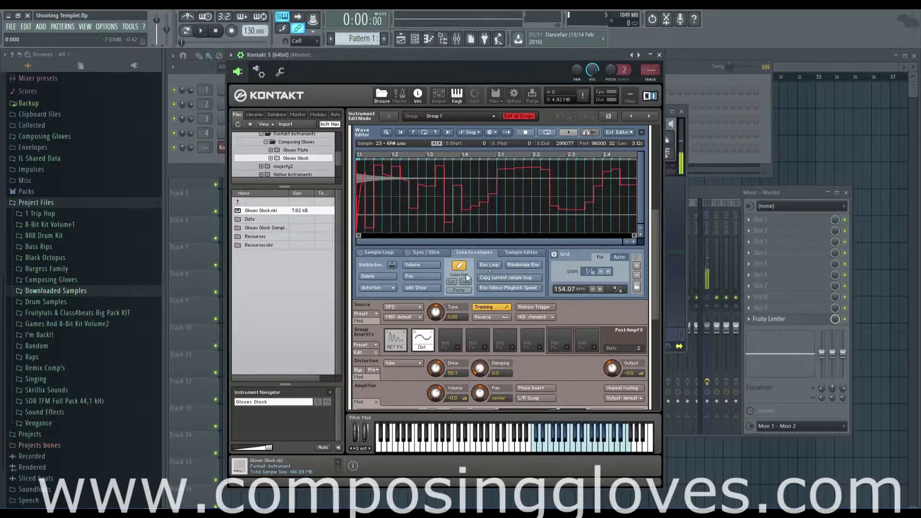
Step: Randomize the distortion envelope several times to generate a new step pattern across the grid
click(519, 266)
click(519, 266)
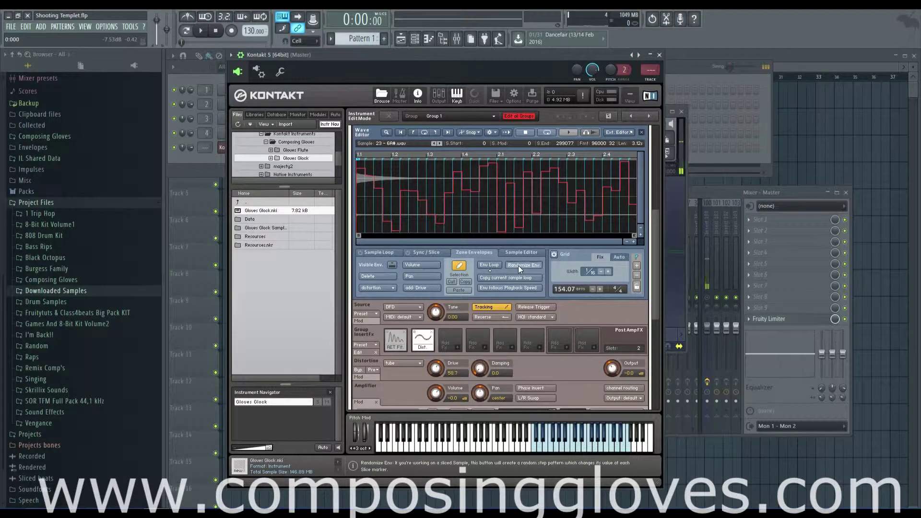
click(518, 266)
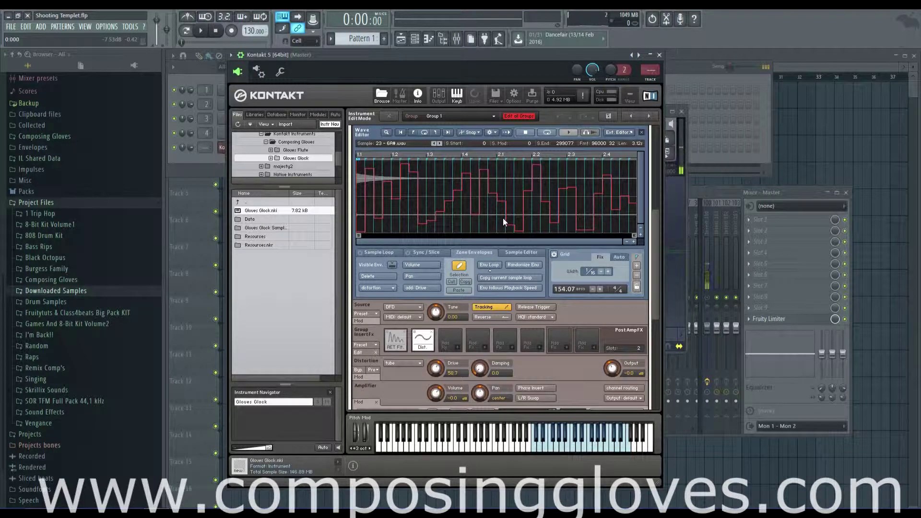
click(529, 266)
click(529, 266)
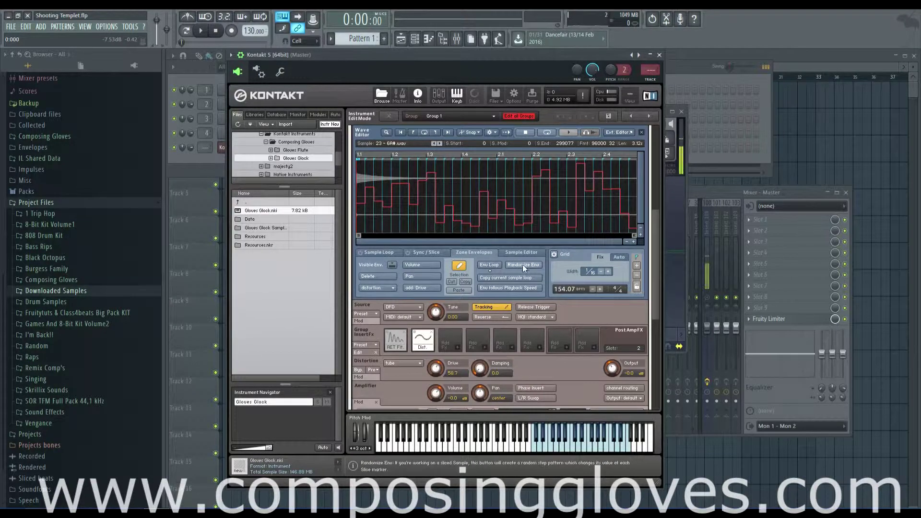
Step: Raise the envelope step midway between 1.4 and 2.1 with the Pencil tool, and pull down its end point with the Pencil off
click(458, 267)
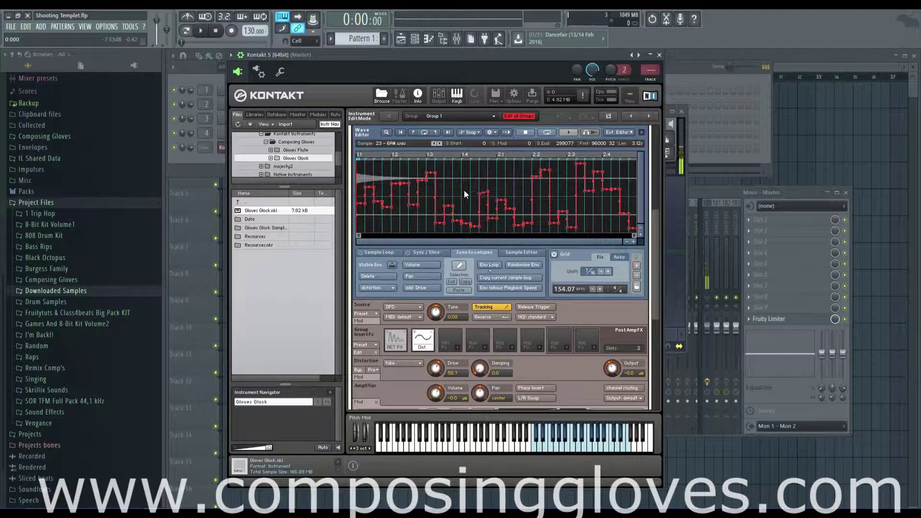
click(459, 267)
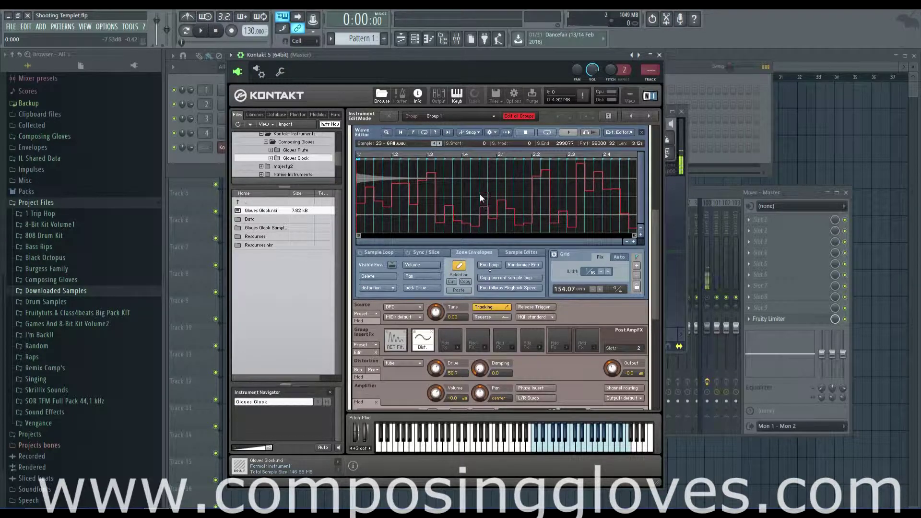
click(459, 266)
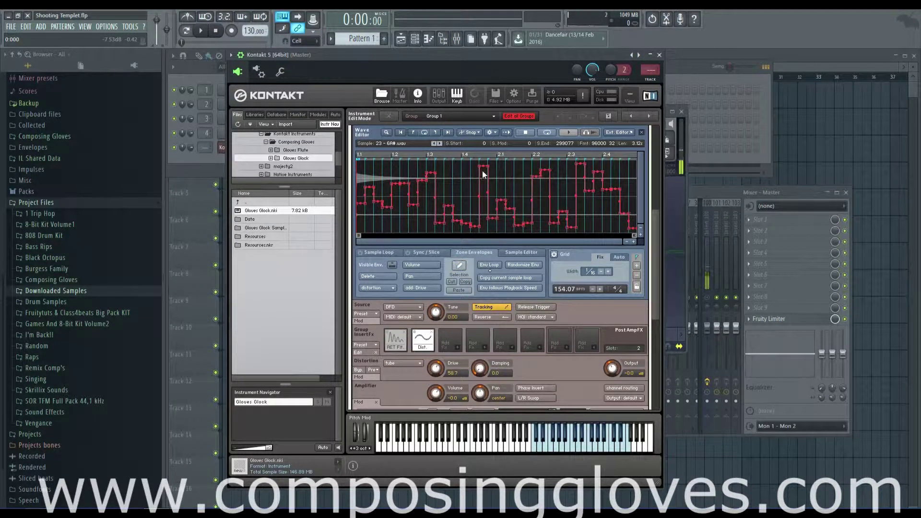
drag(488, 165, 483, 189)
Step: Define an envelope loop, move it to the sample's start, and shorten it to the first two grid cells
drag(446, 186, 545, 200)
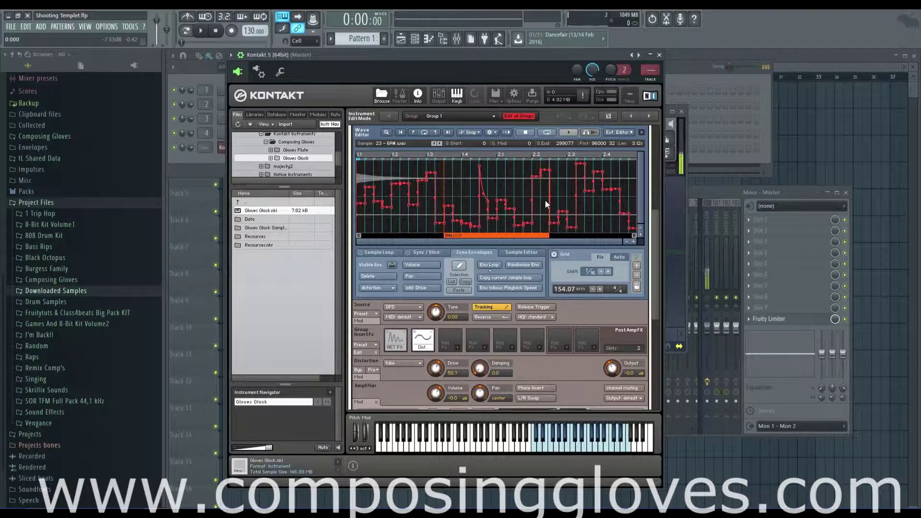
drag(508, 234, 414, 236)
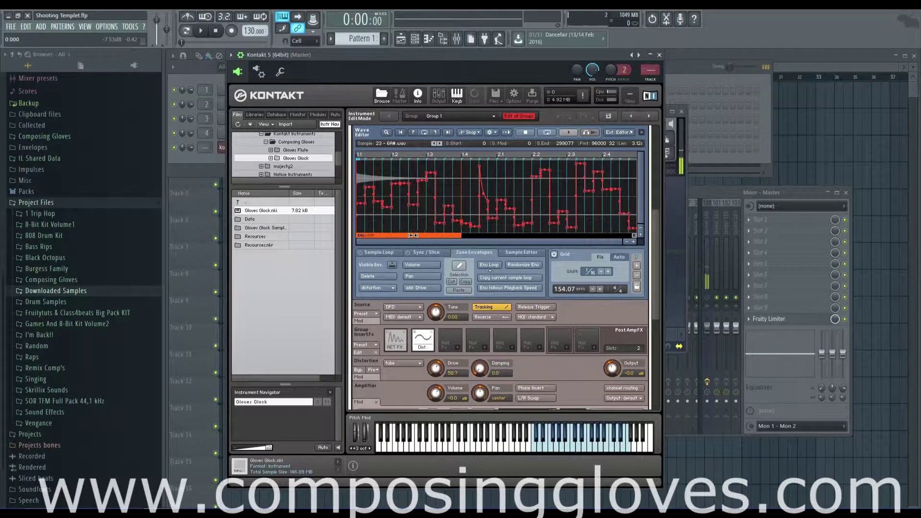
click(370, 254)
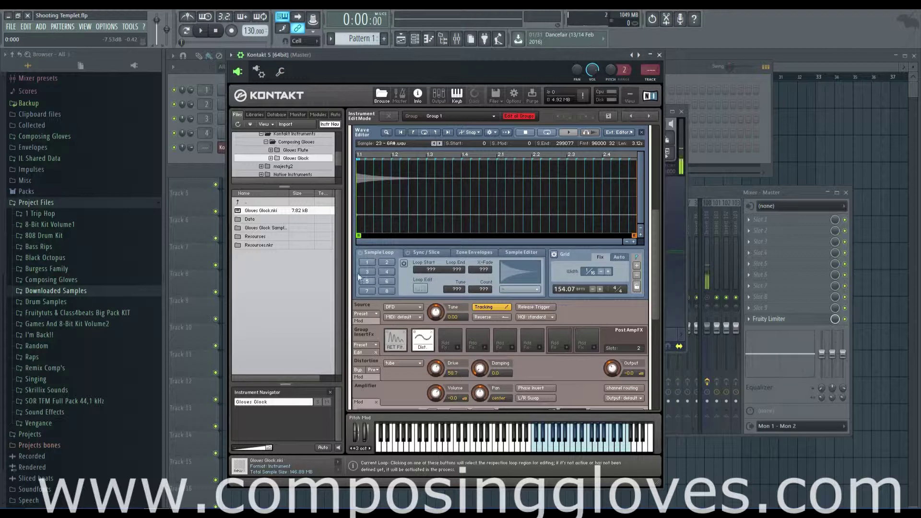
click(474, 253)
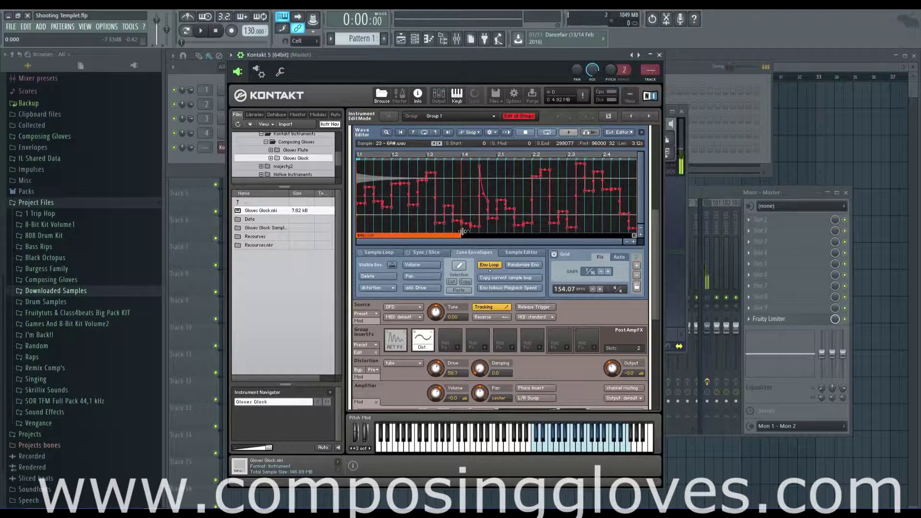
drag(463, 233, 373, 232)
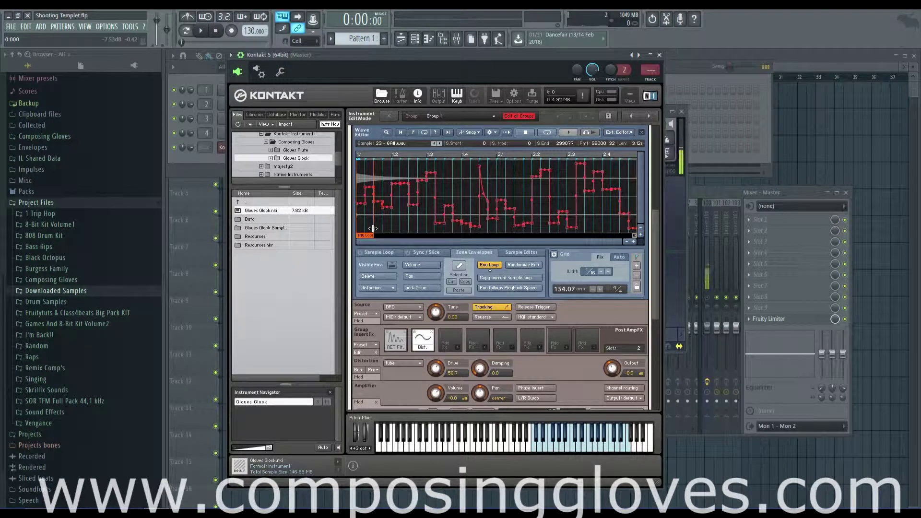
Step: Pencil the distortion envelope steps before 2.1 mostly down to minimum, audition A#6, and extend the envelope loop to three grid cells
click(460, 265)
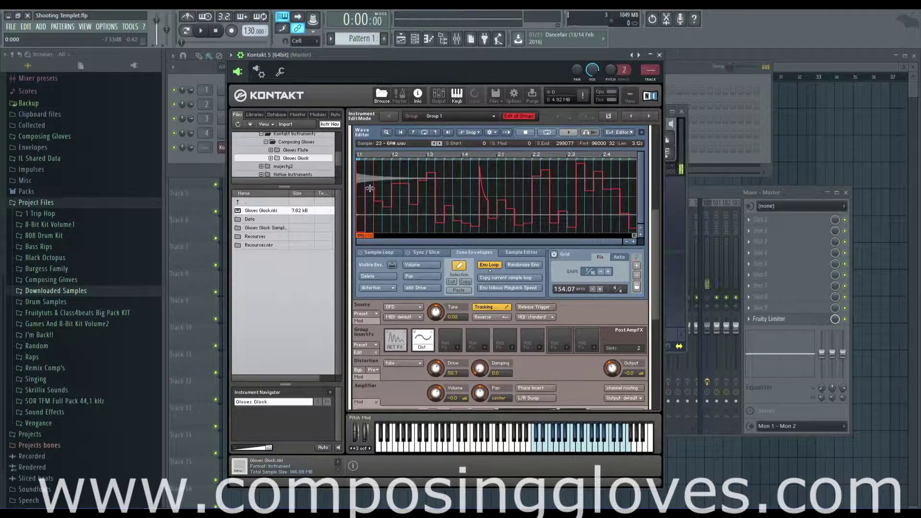
drag(370, 188, 373, 148)
click(606, 440)
mouse_move(371, 221)
mouse_down()
mouse_move(494, 233)
mouse_move(373, 230)
mouse_move(380, 240)
mouse_move(545, 239)
mouse_move(382, 235)
mouse_up()
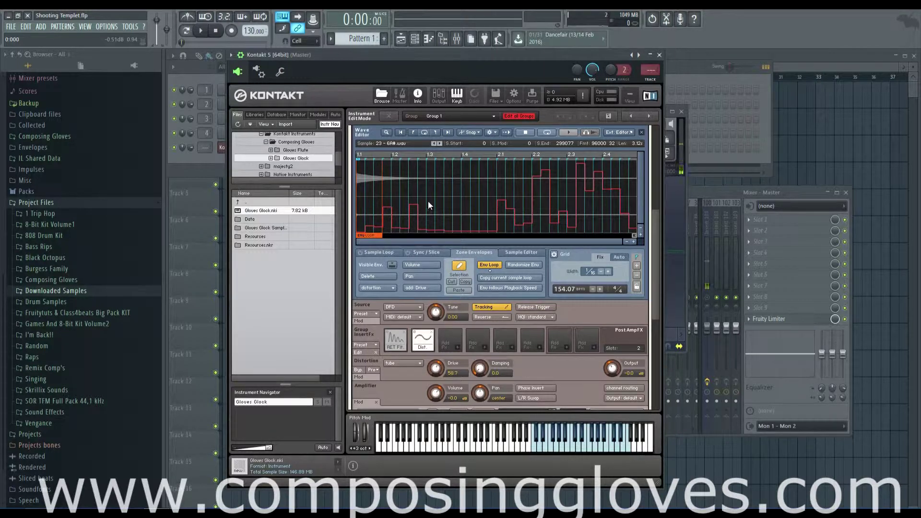
Step: Turn off the Pencil tool and place the envelope loop over three grid cells around 1.3
click(464, 268)
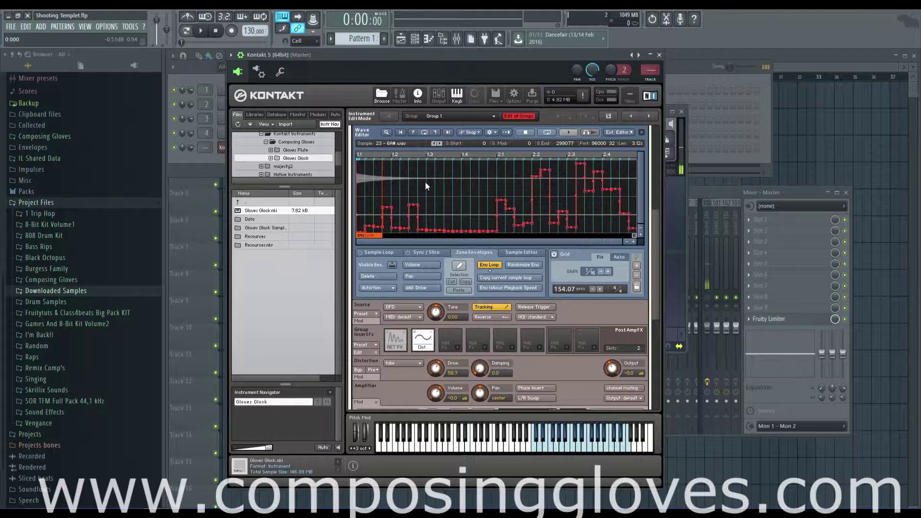
drag(428, 182, 443, 181)
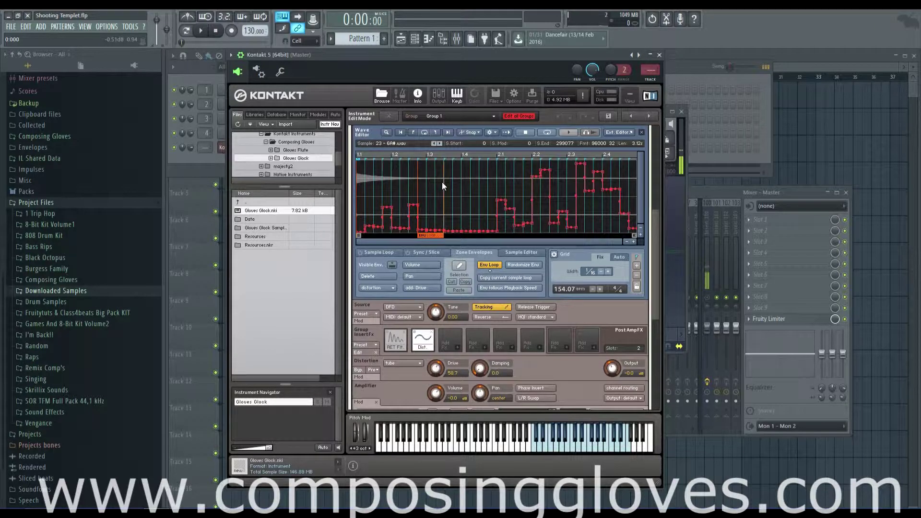
Step: Stretch the envelope loop over about five grid cells from just after 1.3, and switch envelope looping off
click(490, 266)
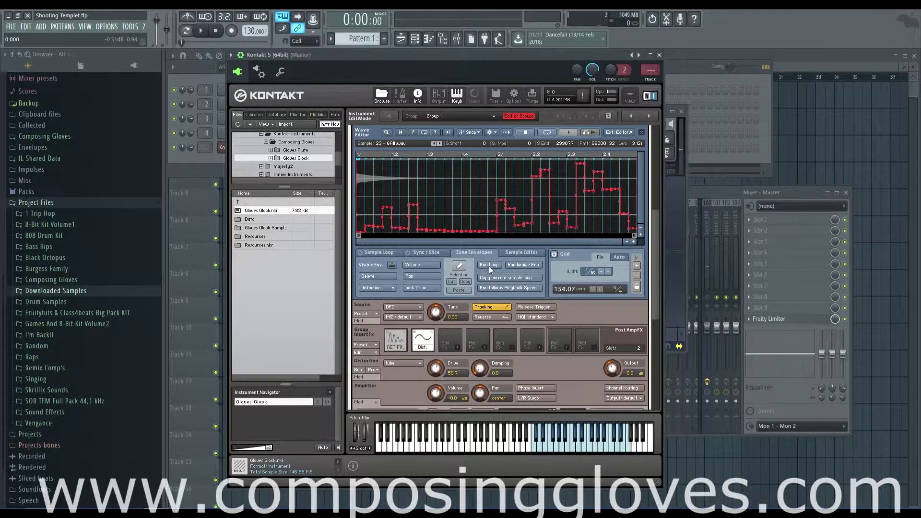
click(493, 266)
click(493, 267)
drag(435, 235, 485, 238)
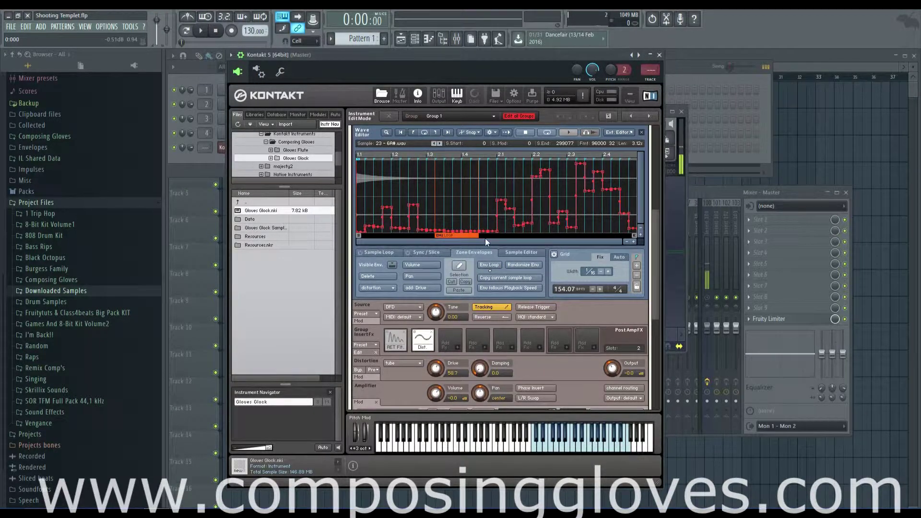
click(487, 266)
Step: Select the distortion envelope range from about 1.3 to just past 2.2 in the Wave Editor
scroll(442, 190, down, 5)
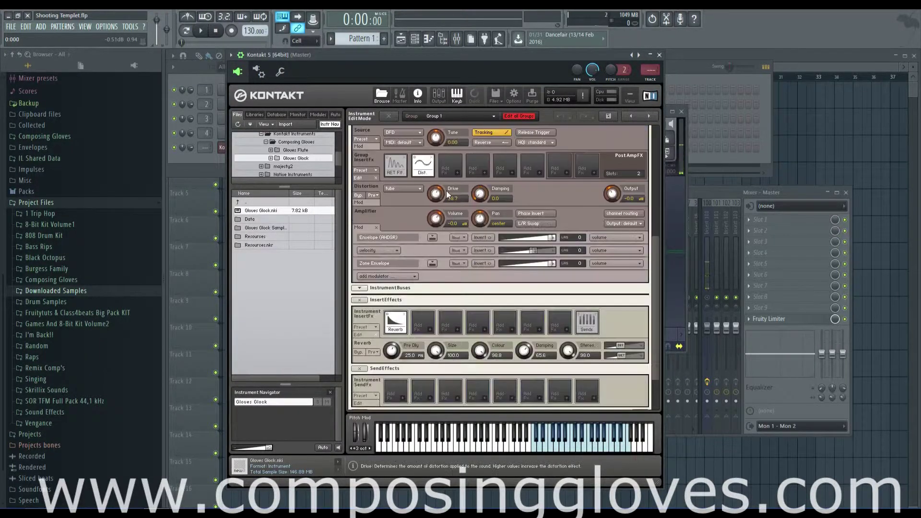
scroll(474, 154, up, 1)
scroll(474, 154, up, 4)
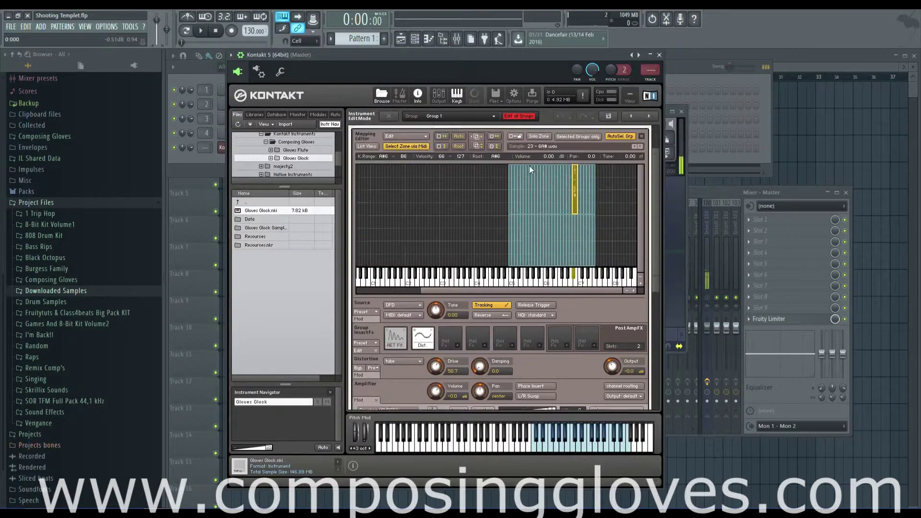
click(558, 155)
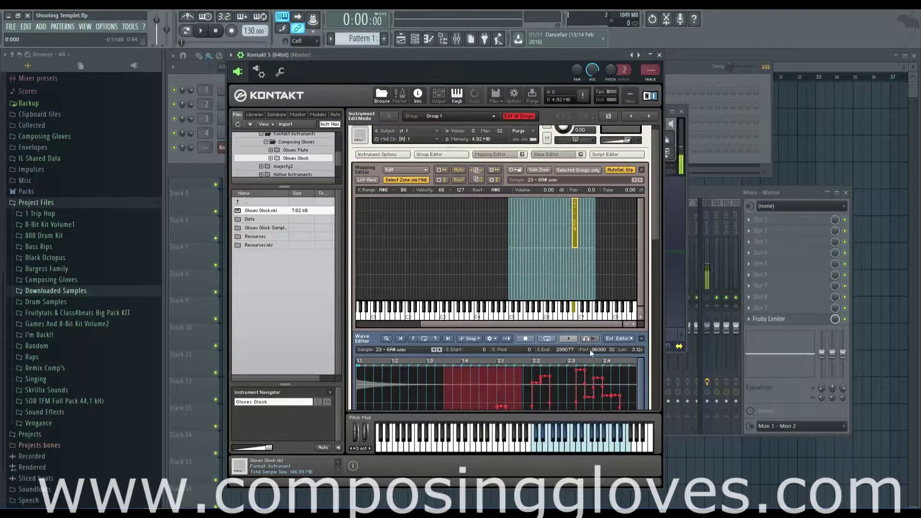
drag(653, 238, 654, 296)
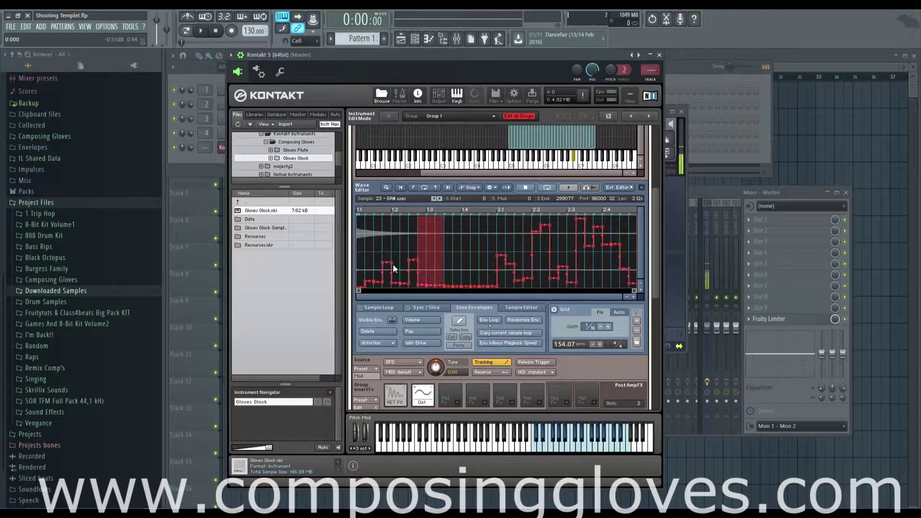
drag(428, 245, 546, 253)
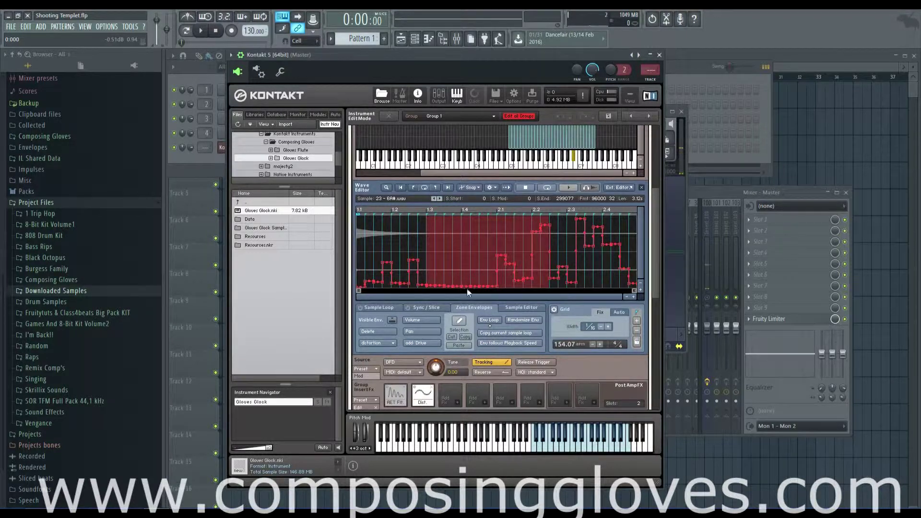
Step: Disable the grid, copy the envelope section from about 1.6 to 2.3 s, and paste it at about 0.7 s
click(557, 311)
drag(399, 240, 570, 244)
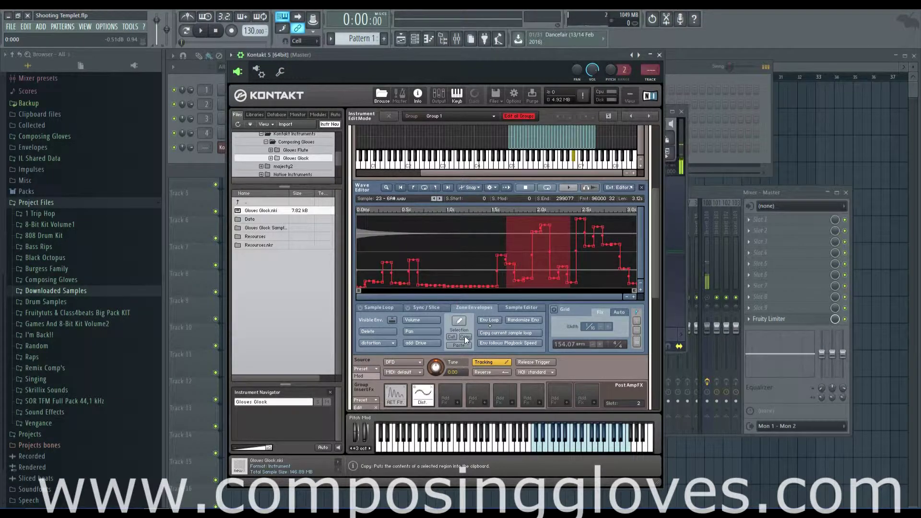
drag(424, 254, 444, 254)
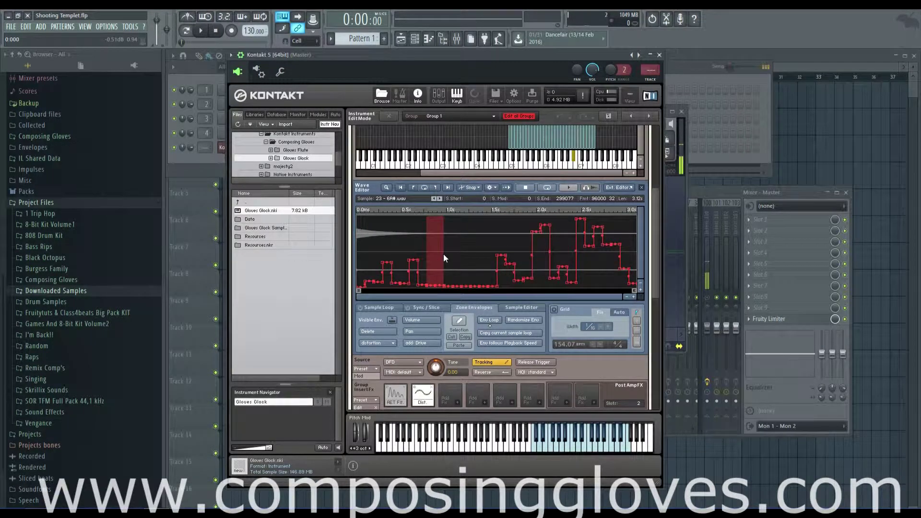
click(453, 345)
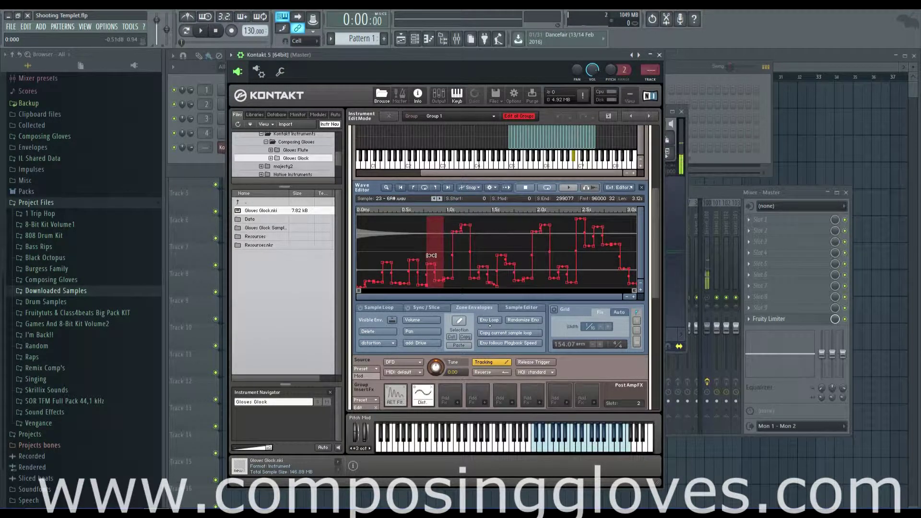
Step: Copy an envelope section starting near 1.0 s and paste it around 1.4 s, trying the cut function as well
drag(450, 247, 489, 261)
click(464, 336)
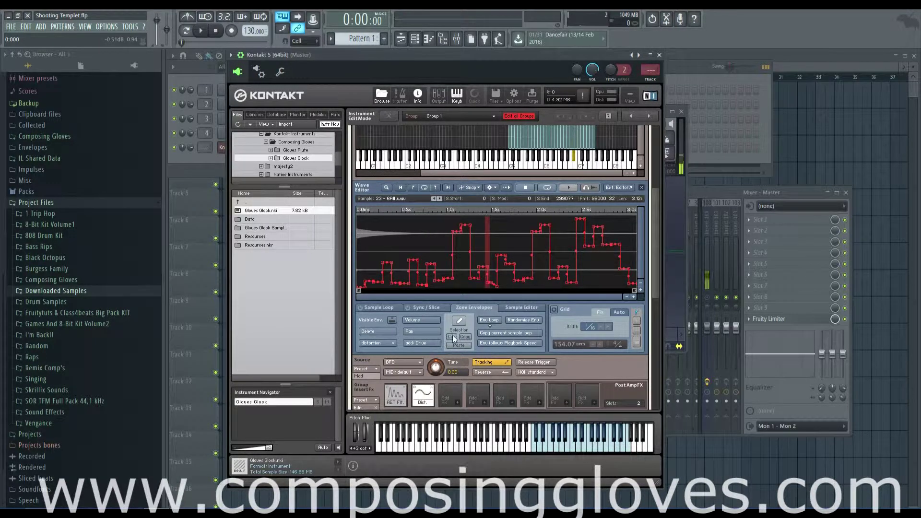
click(461, 345)
click(453, 338)
Step: Cut the envelope section from about 1.0 to 1.2 s, paste it back in place, and clear the selection
drag(451, 226, 470, 235)
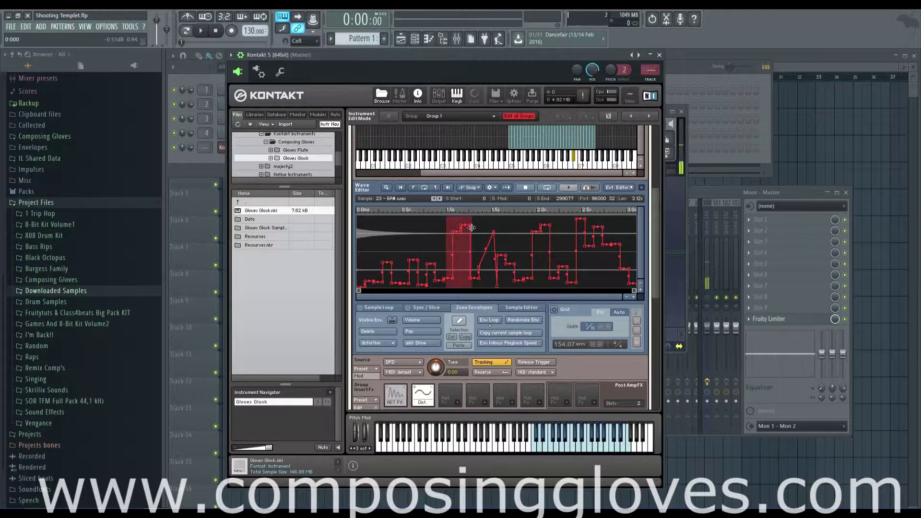
click(451, 336)
click(459, 346)
drag(473, 252, 537, 253)
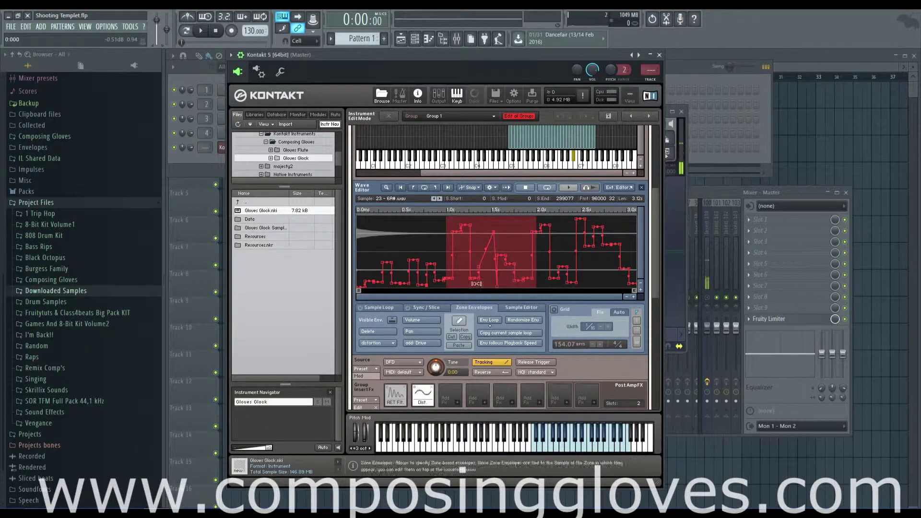
click(425, 243)
Step: Switch envelope looping on, and activate sample loop 1 with its start at 226950 and its end at 251647
click(493, 322)
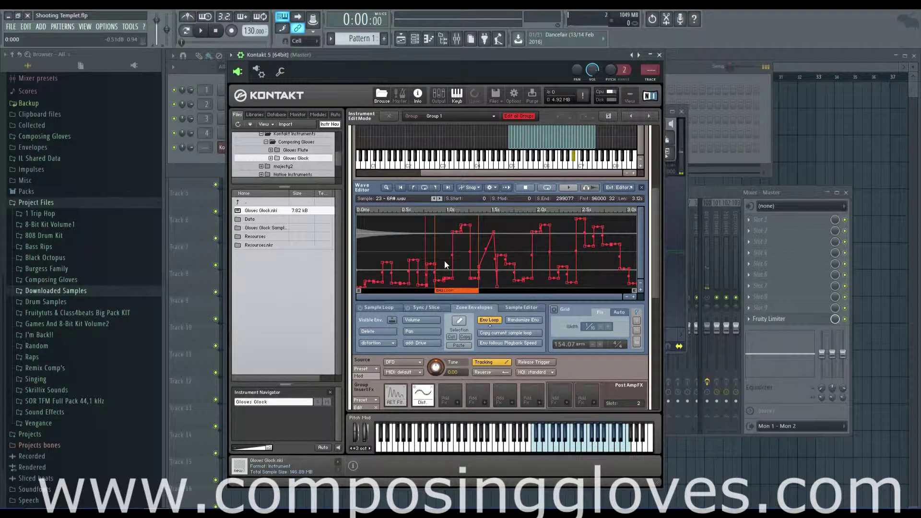
click(378, 309)
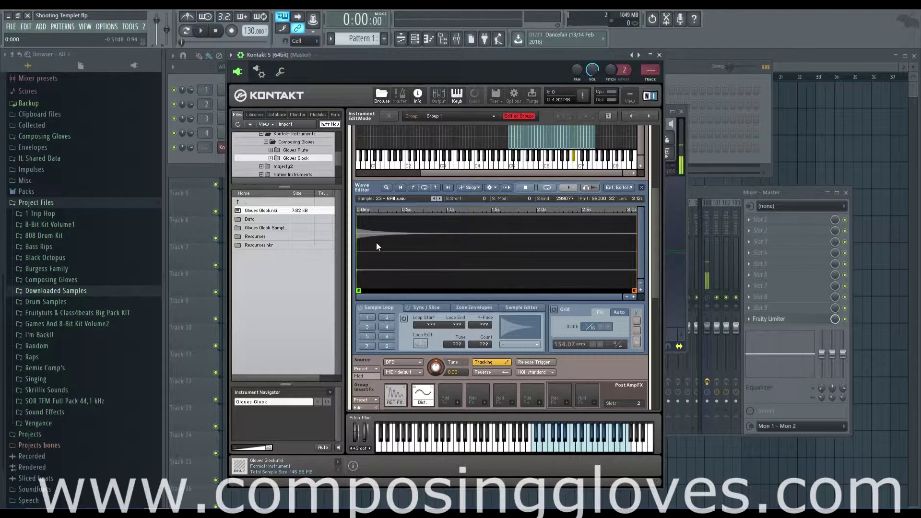
click(367, 318)
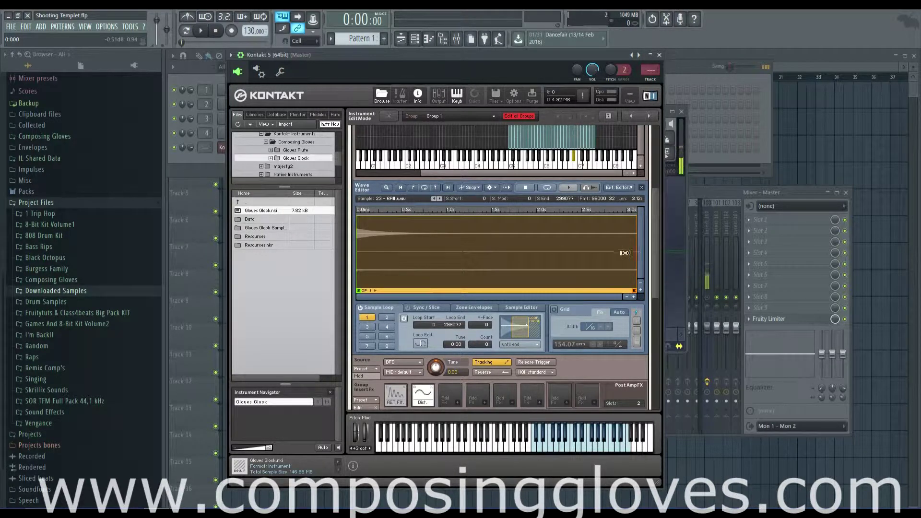
drag(635, 262, 585, 248)
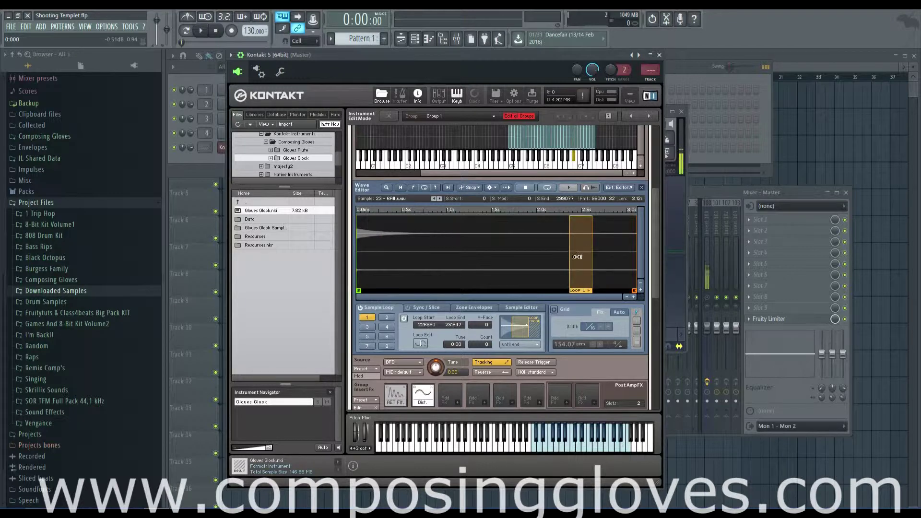
Step: Copy the current sample loop's range to the distortion envelope loop
click(473, 308)
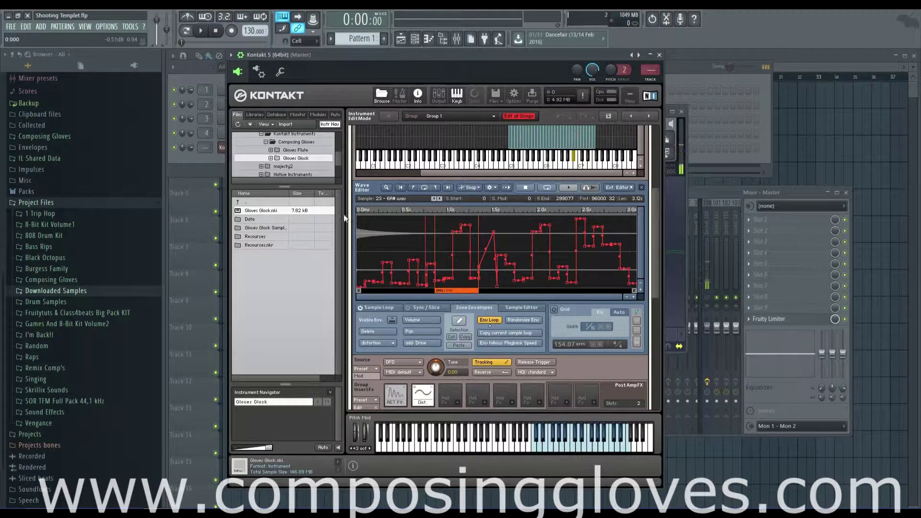
click(378, 308)
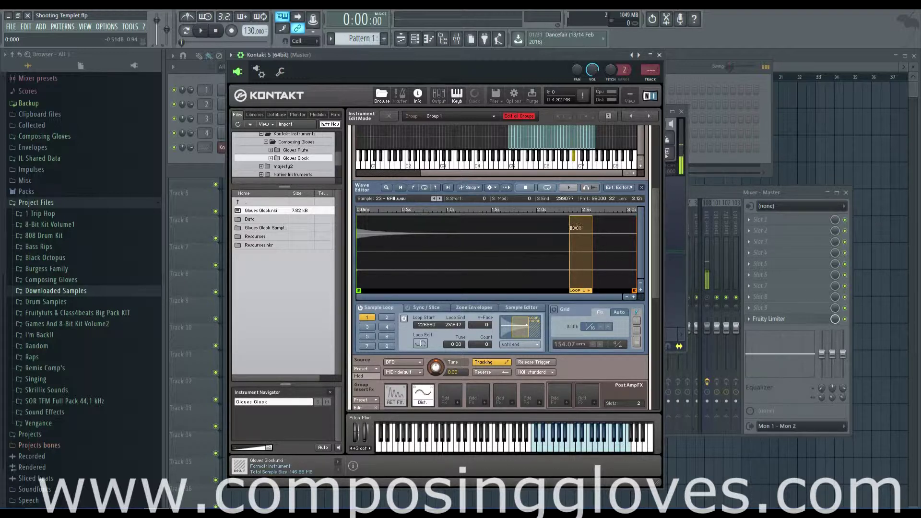
click(488, 307)
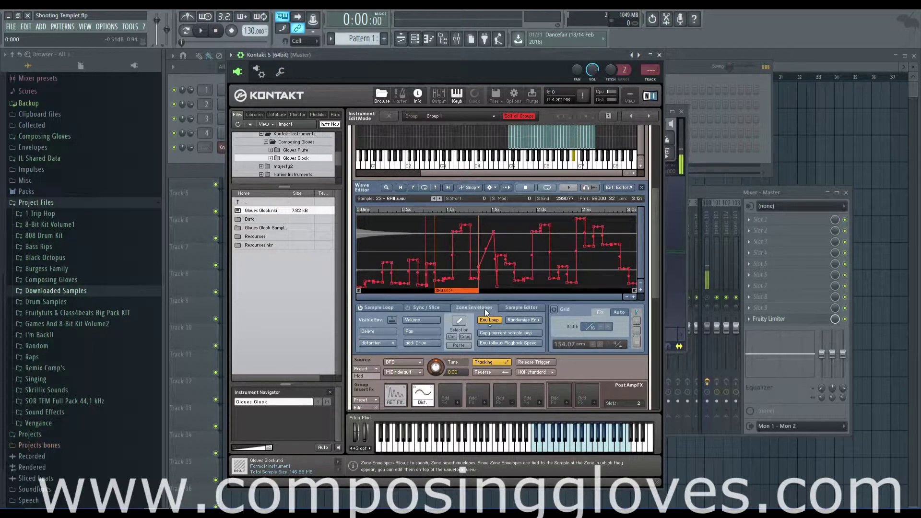
click(509, 333)
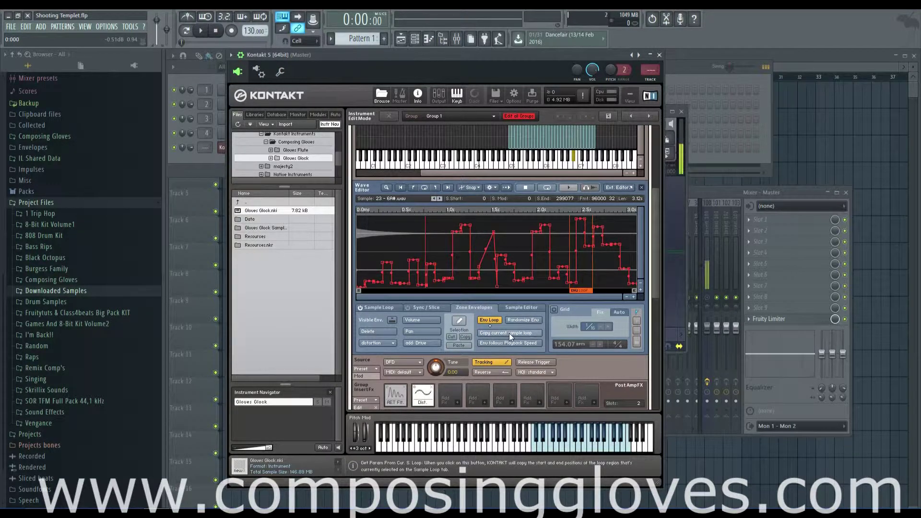
Step: Activate sample loop 6 over the full sample and copy its range to the envelope loop
click(387, 308)
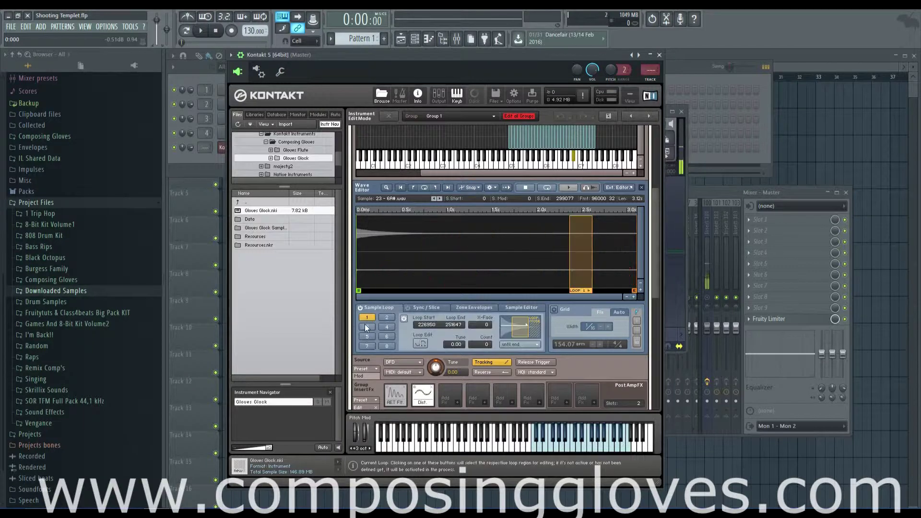
click(387, 337)
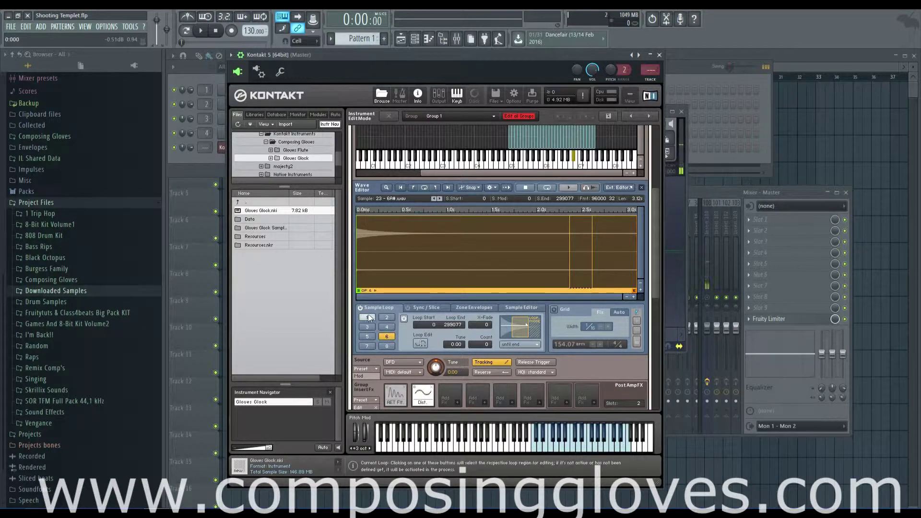
click(480, 307)
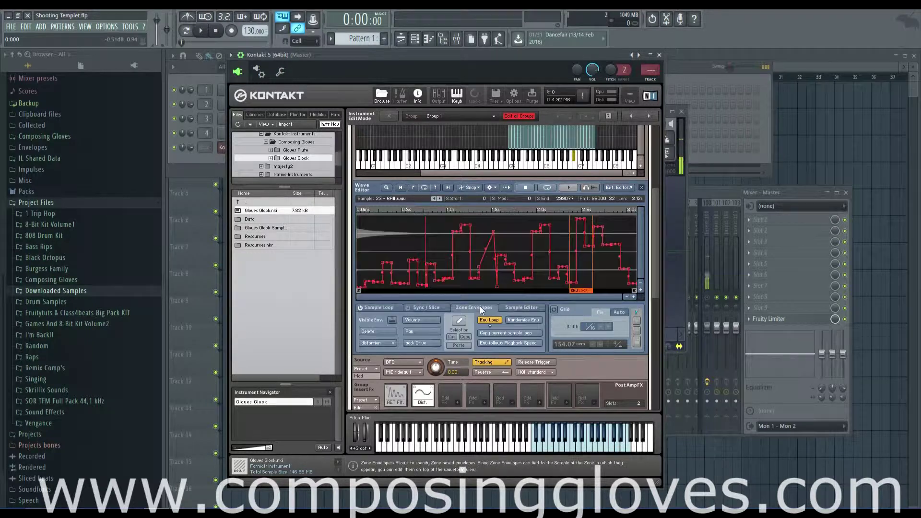
click(394, 308)
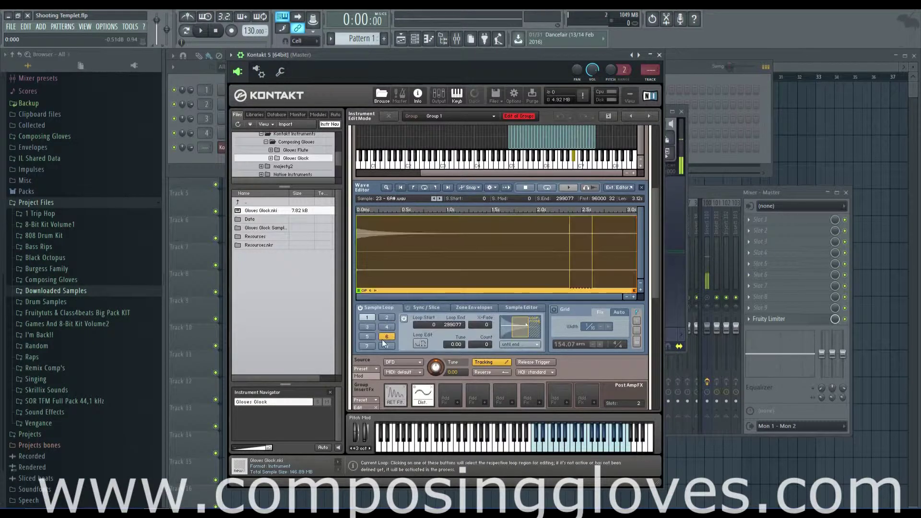
click(476, 306)
click(507, 333)
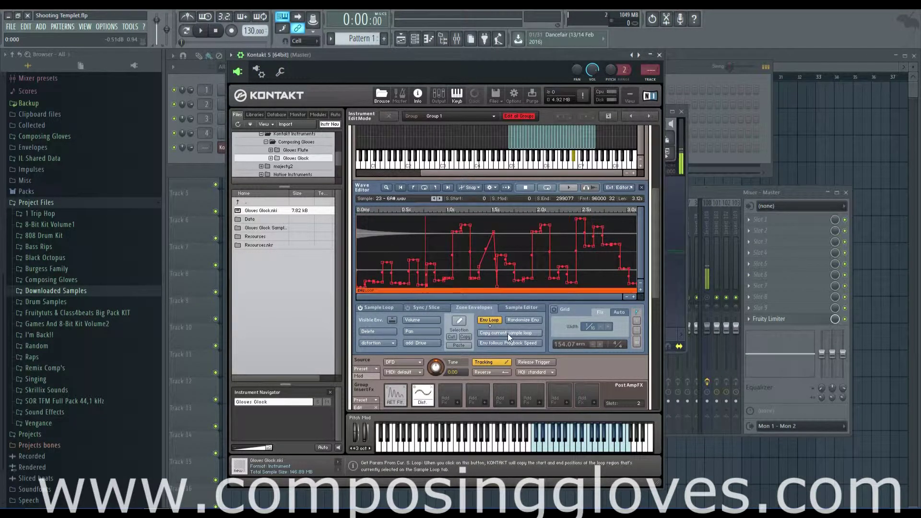
Step: Select sample loop 1 and copy its range to the envelope loop
click(379, 308)
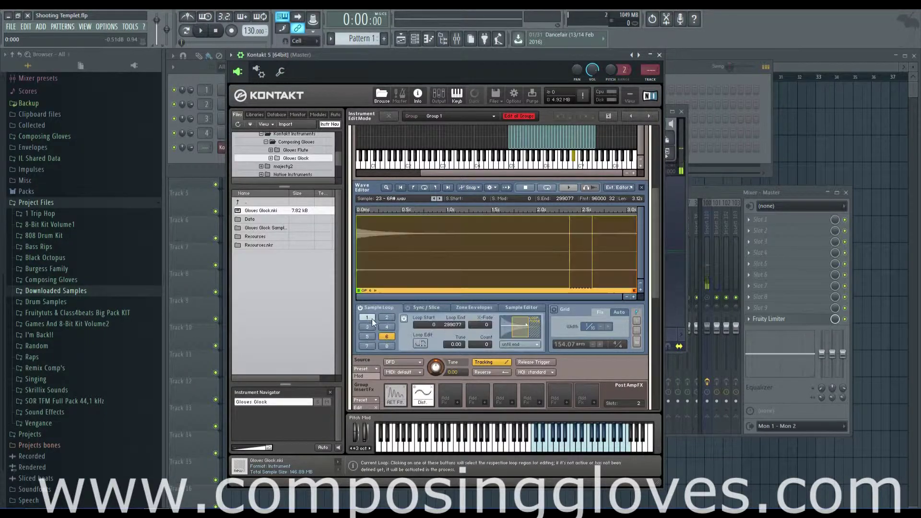
click(367, 318)
click(485, 307)
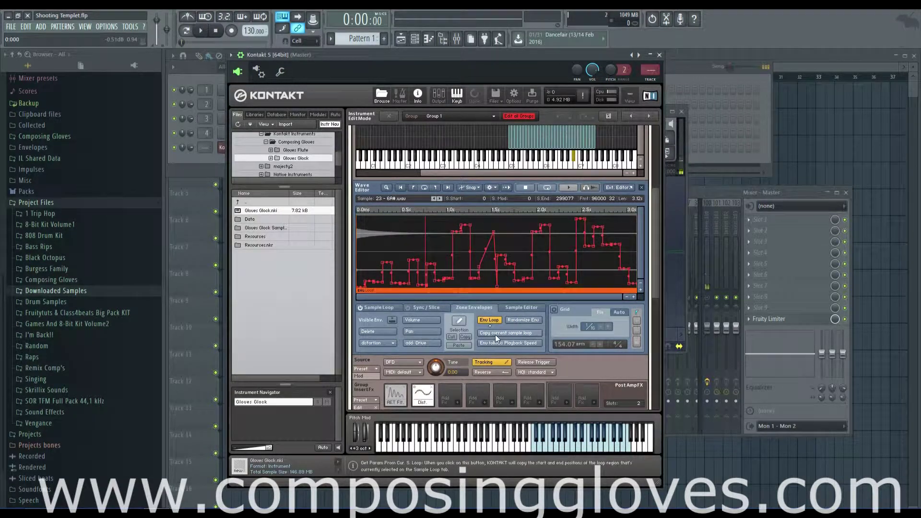
click(496, 334)
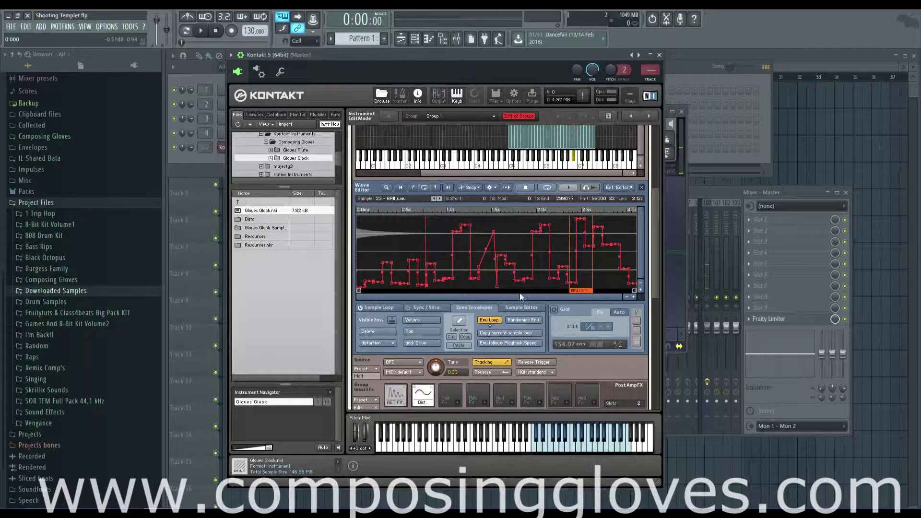
Step: Deactivate sample loops 6 and 1
click(379, 308)
click(393, 338)
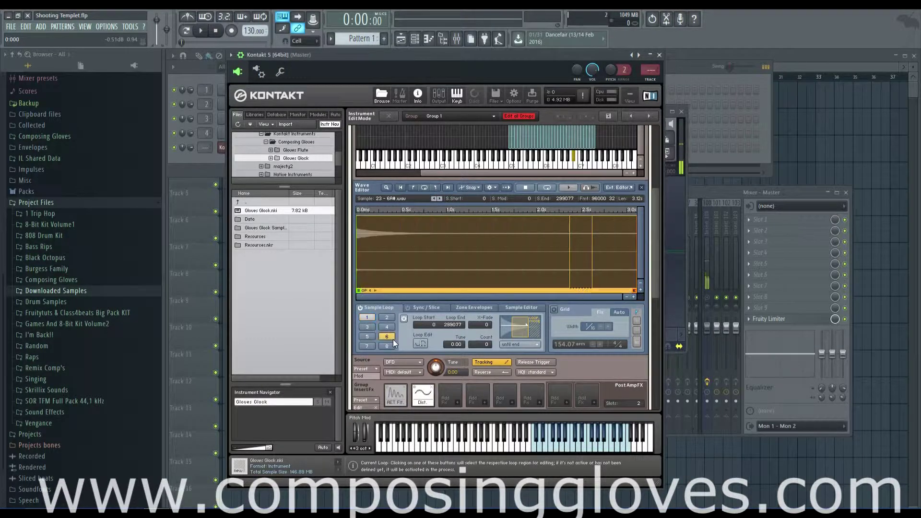
click(403, 319)
click(367, 318)
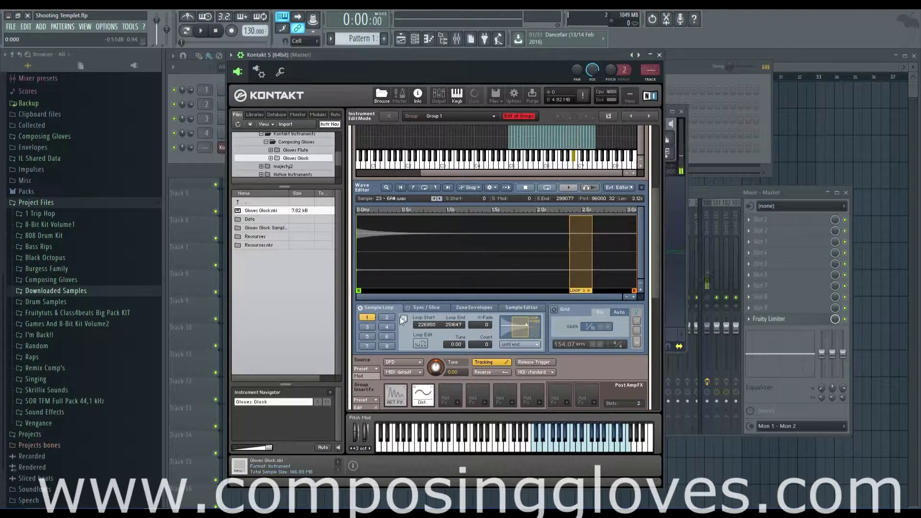
click(403, 319)
Step: Stretch the envelope loop over about 0.5 to 1.7 s, and randomize the distortion envelope with the grid enabled
click(480, 308)
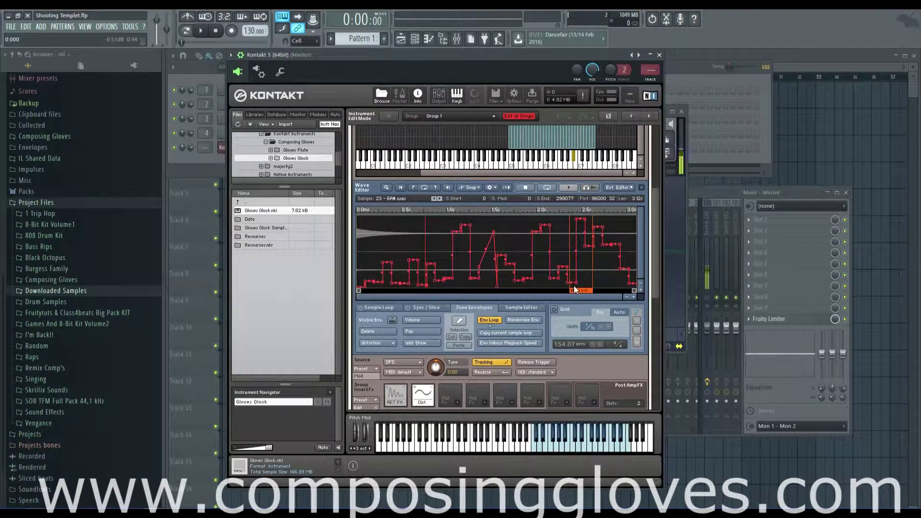
drag(585, 291, 514, 284)
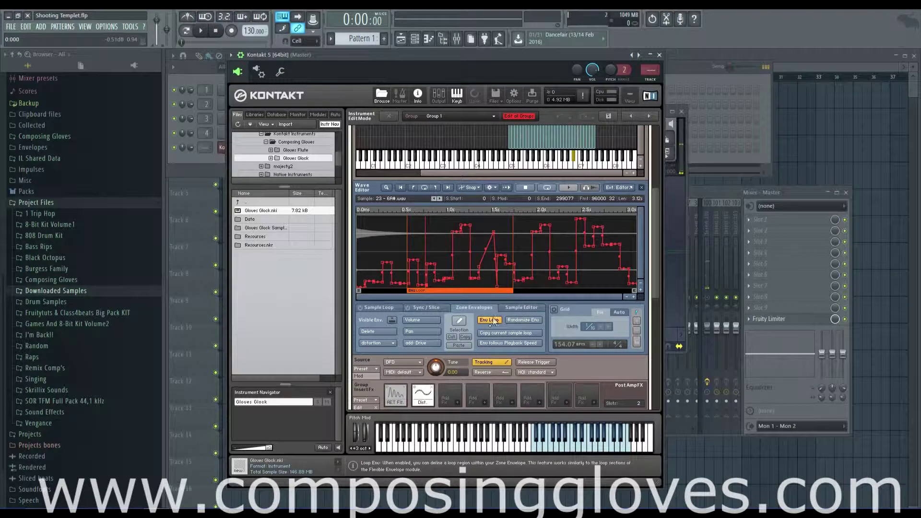
click(459, 321)
click(488, 301)
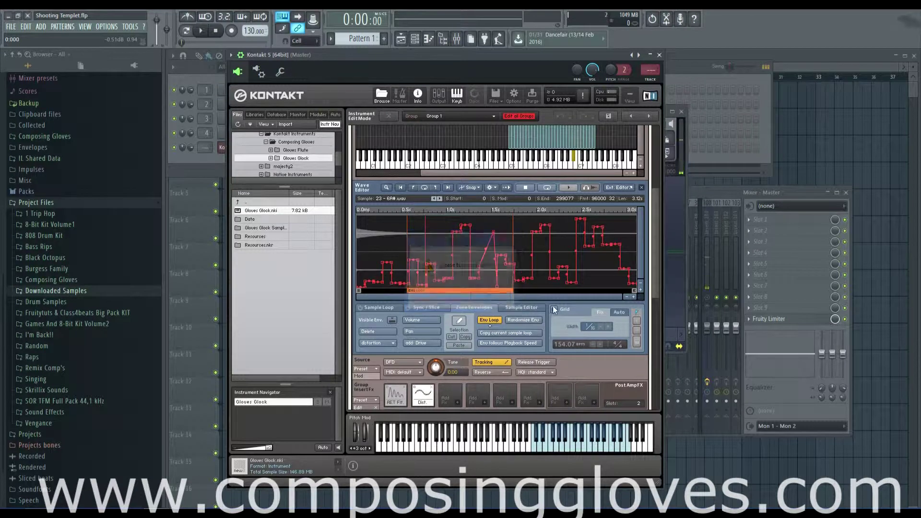
click(554, 309)
click(522, 320)
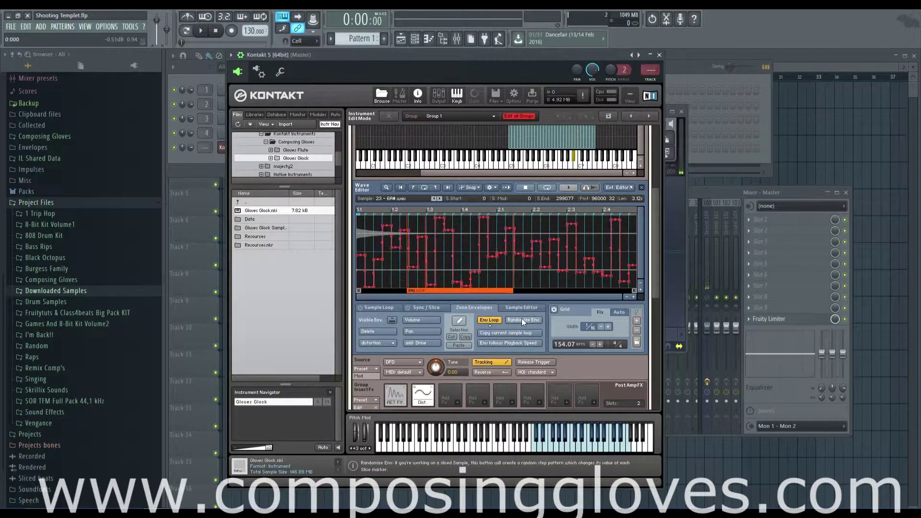
Step: Randomize the Distortion Drive envelope several times, both with and without the Pencil tool active
click(523, 320)
click(523, 319)
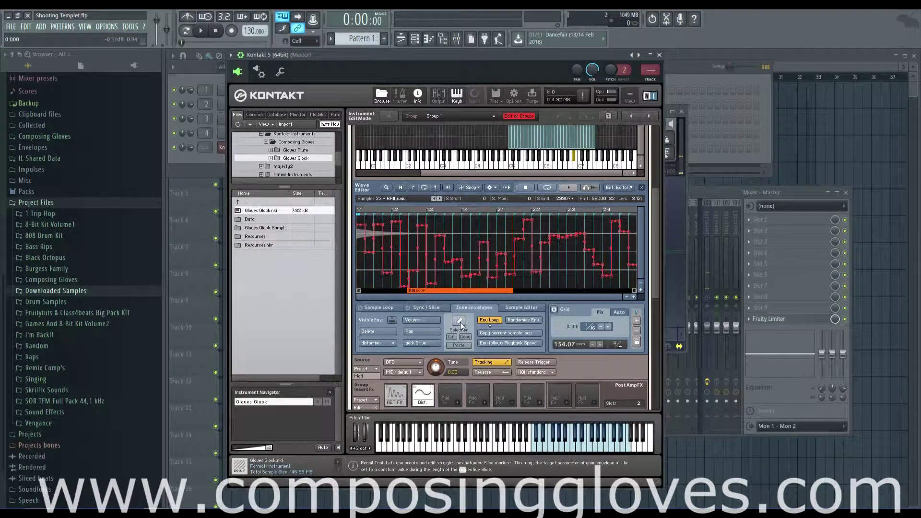
click(459, 321)
click(522, 319)
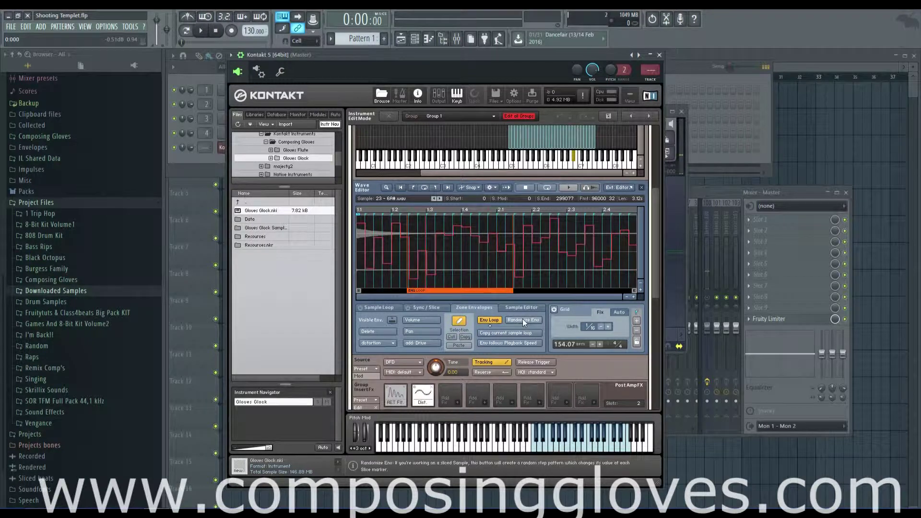
click(522, 319)
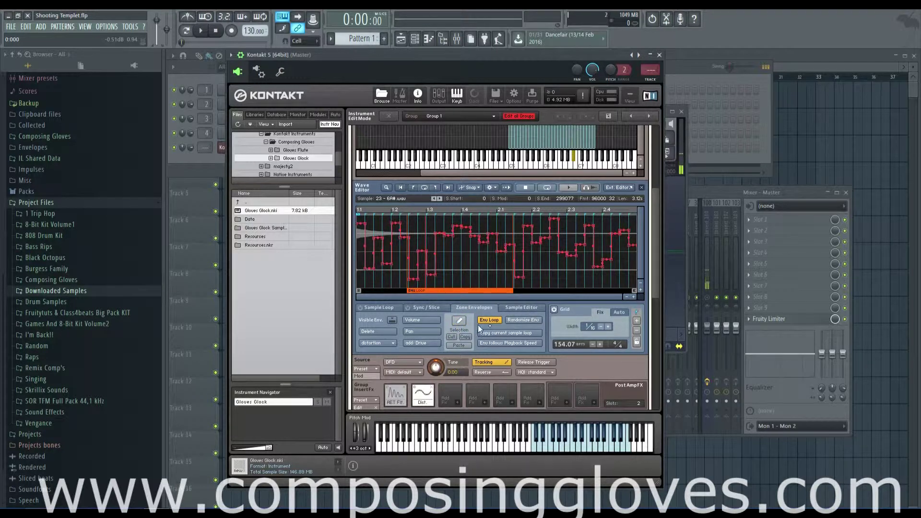
Step: Deactivate the envelope loop, enable Env follows Playback Speed, and audition notes on the keyboard
click(494, 321)
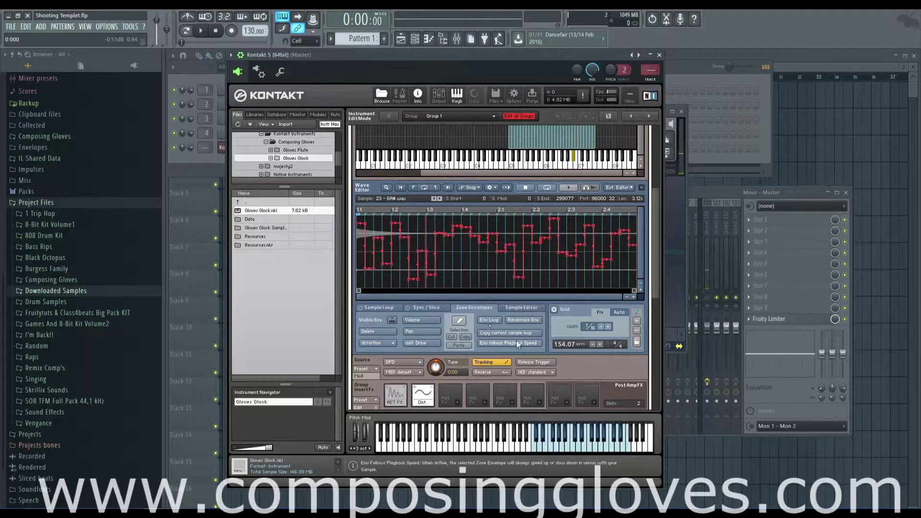
click(482, 345)
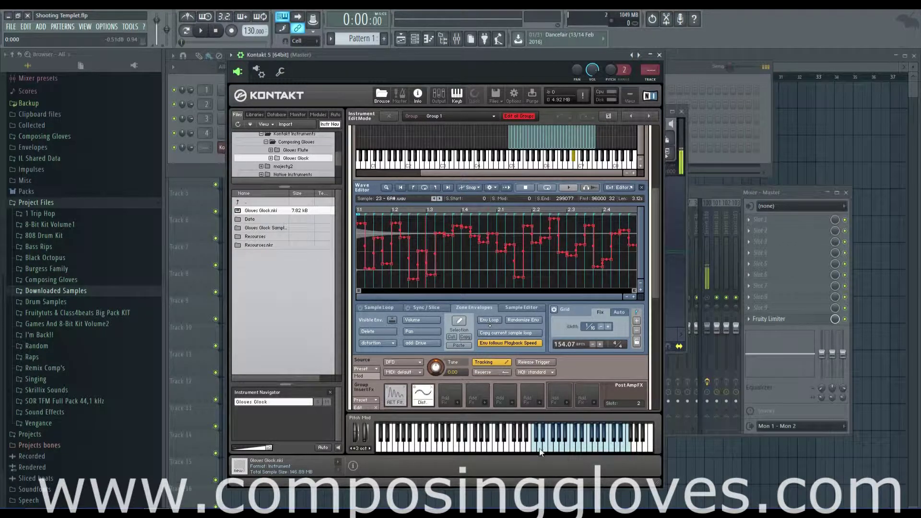
click(566, 434)
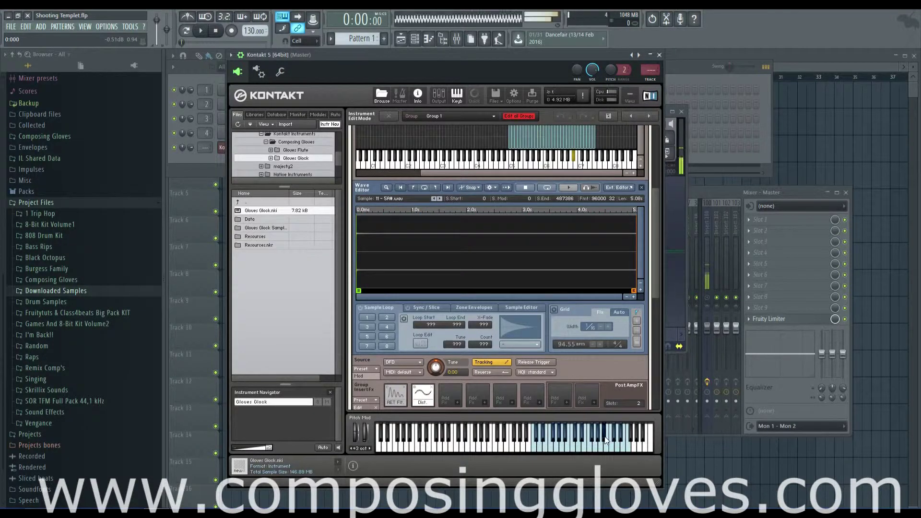
click(569, 439)
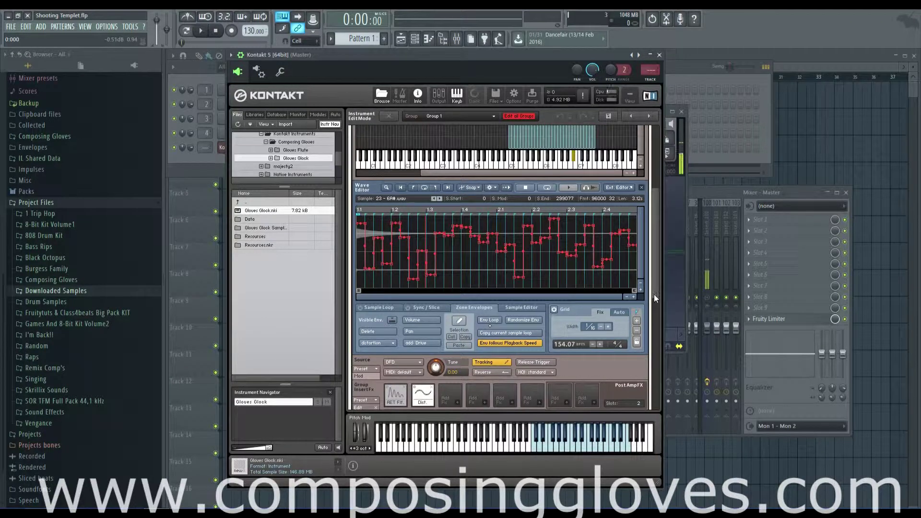
Step: Switch Env follows Playback Speed back on for the distortion envelope
drag(655, 295, 654, 298)
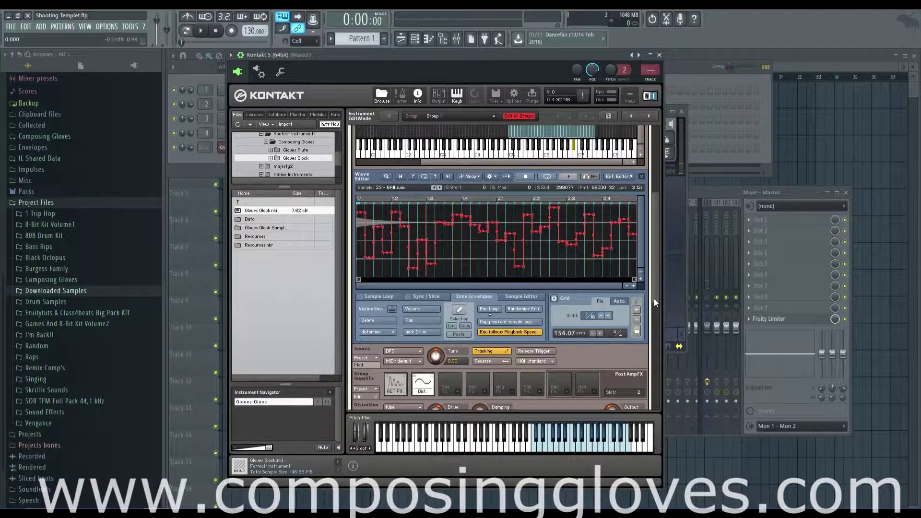
scroll(654, 298, down, 1)
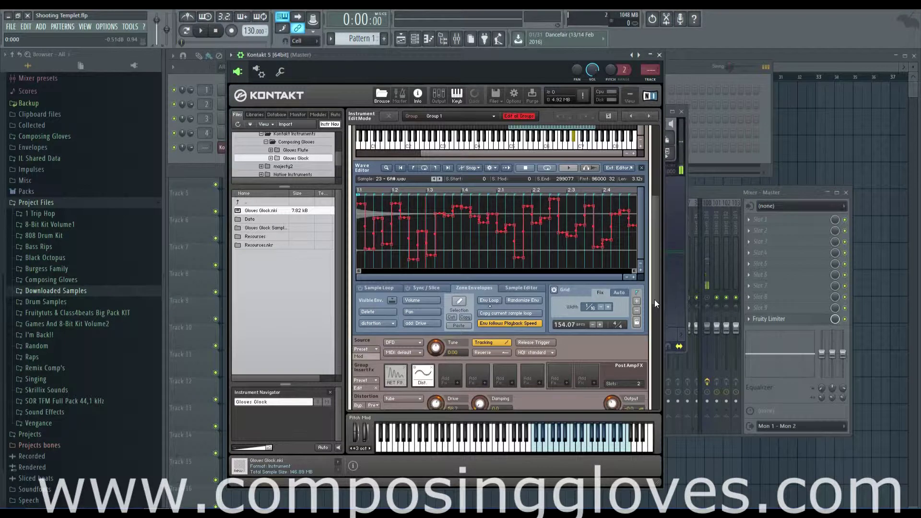
scroll(655, 297, up, 1)
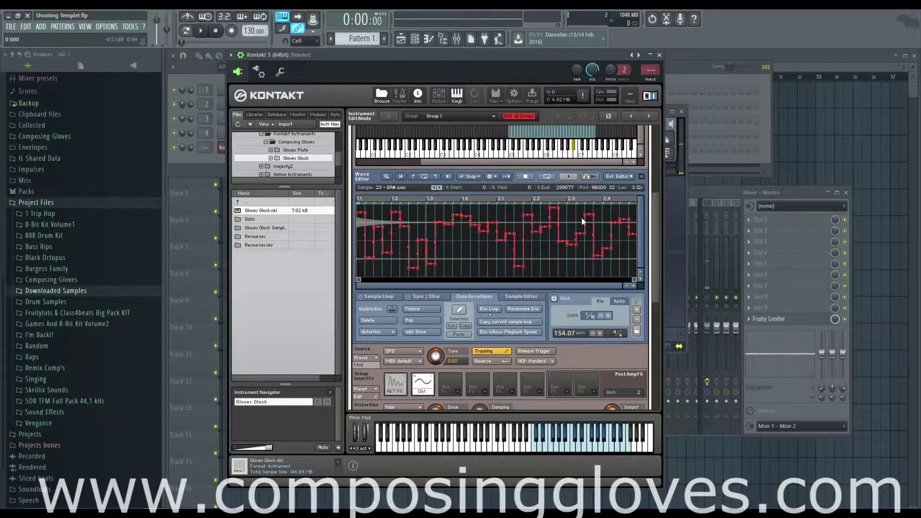
click(513, 333)
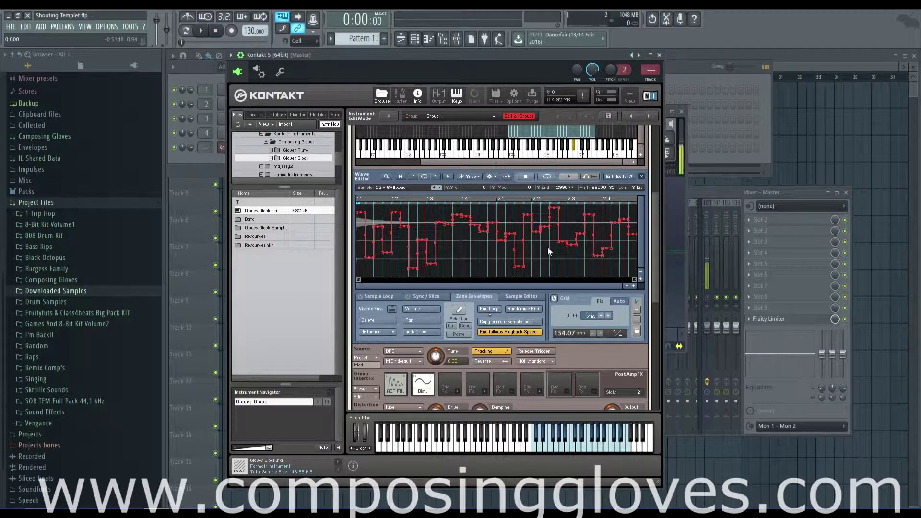
Step: Remove the Gloves Glock instrument from the rack
mouse_move(509, 332)
scroll(455, 341, down, 3)
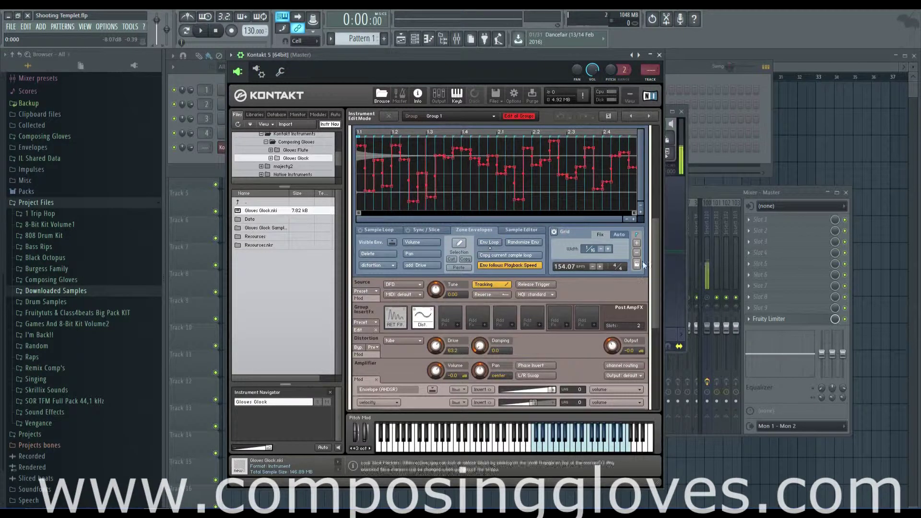
scroll(653, 215, up, 5)
scroll(653, 211, up, 4)
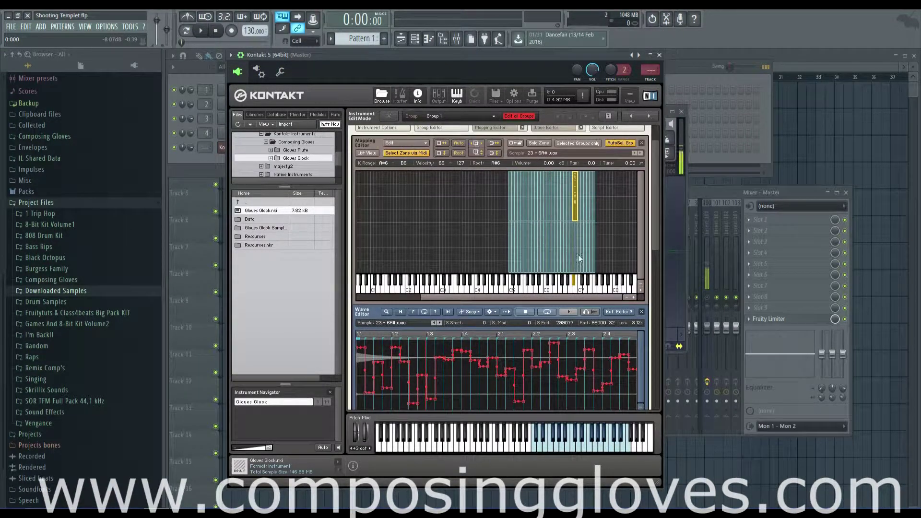
scroll(654, 224, down, 8)
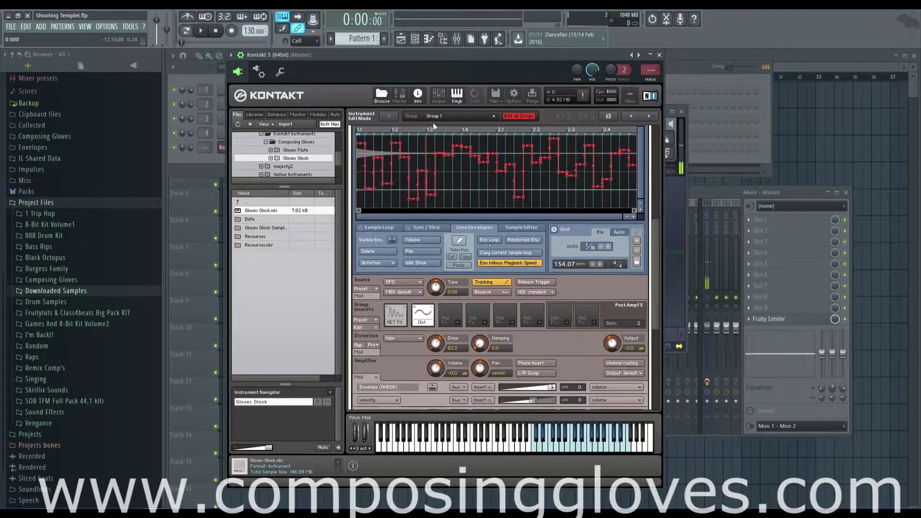
scroll(655, 218, up, 5)
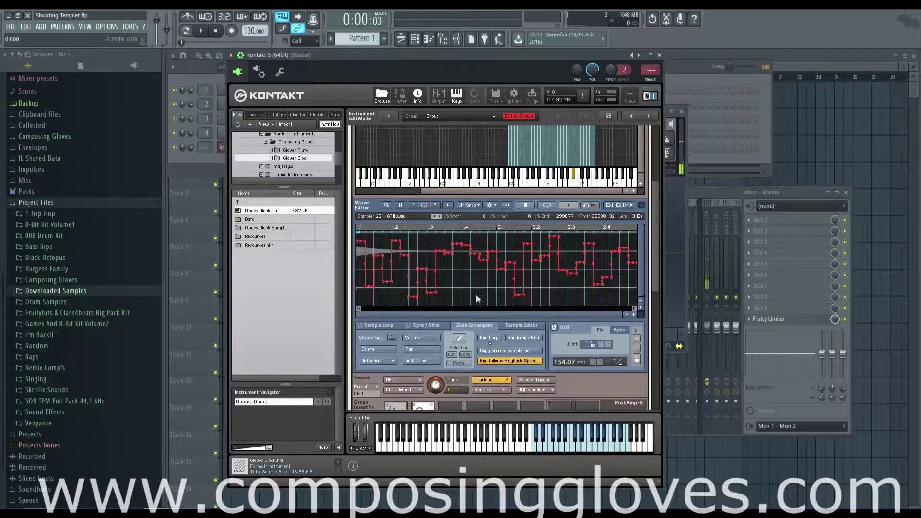
scroll(536, 237, up, 4)
scroll(624, 163, up, 2)
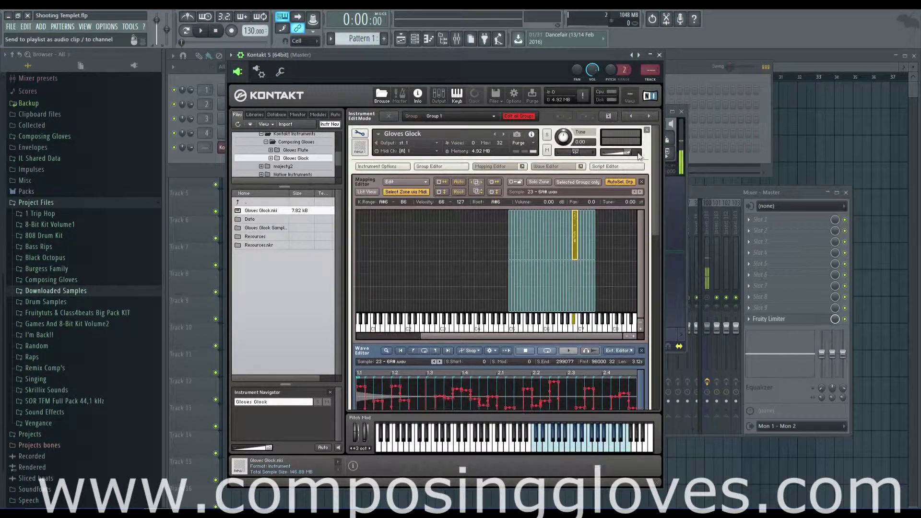
click(648, 131)
click(470, 296)
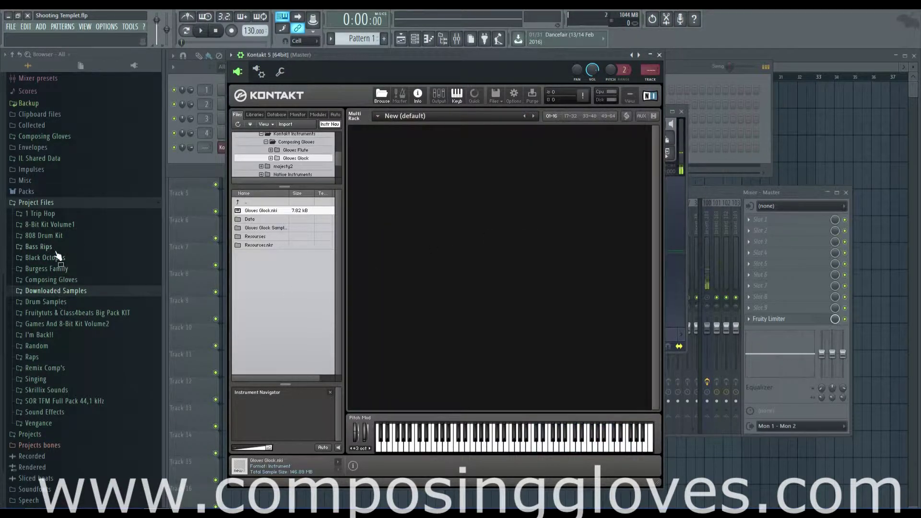
Step: Load Gloves Hi Loop 8 from Composing Gloves > Hi Hat Heaven > 128 BPM Hat Loops into the empty rack as a new instrument
scroll(77, 211, up, 3)
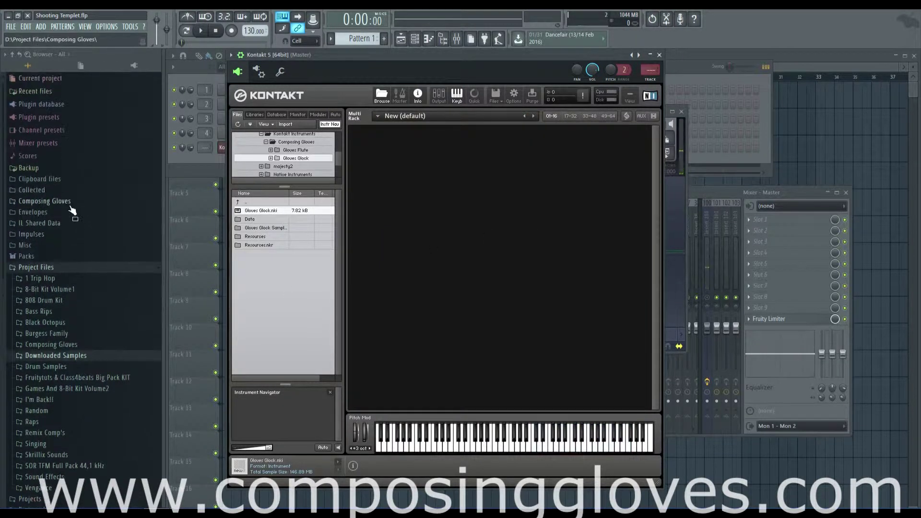
click(72, 204)
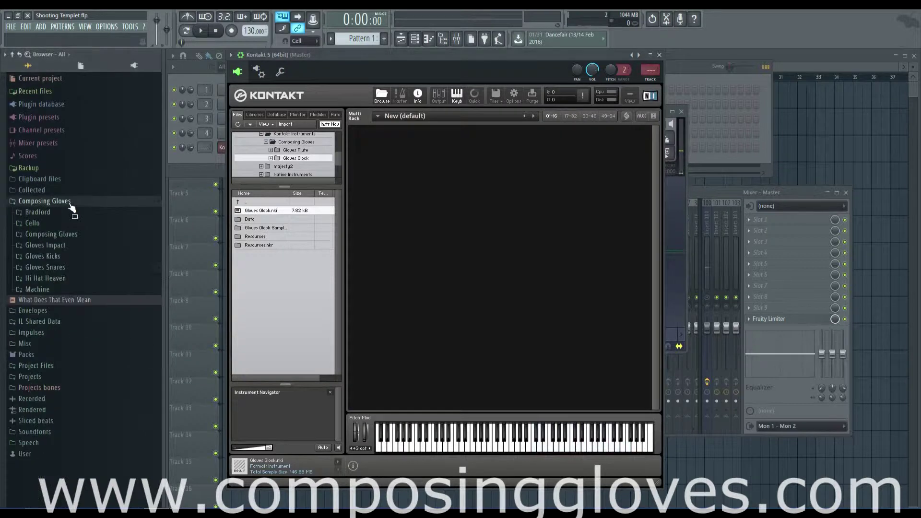
click(75, 280)
click(67, 289)
drag(57, 370, 419, 248)
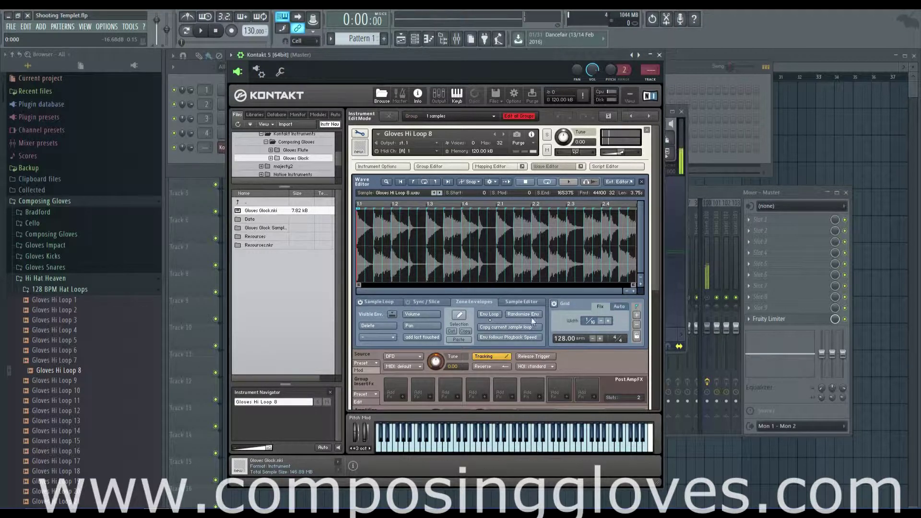
drag(655, 247, 652, 315)
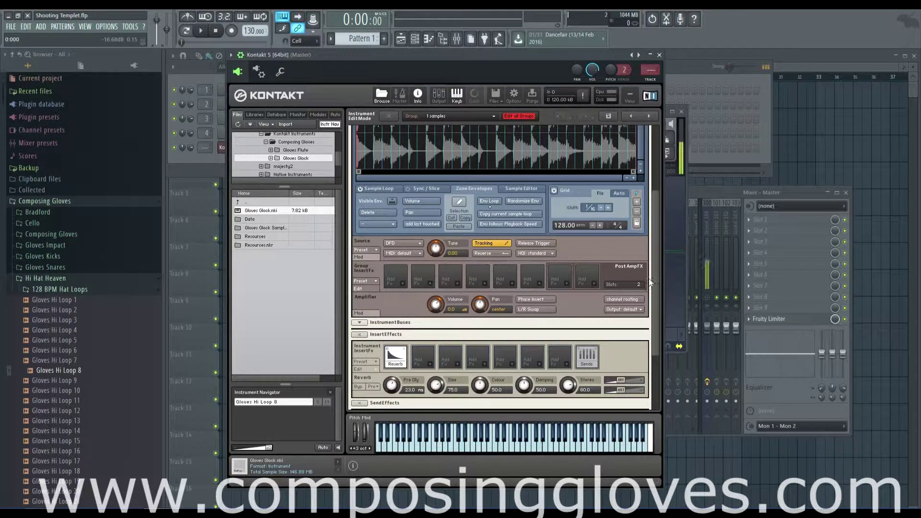
drag(651, 282, 654, 255)
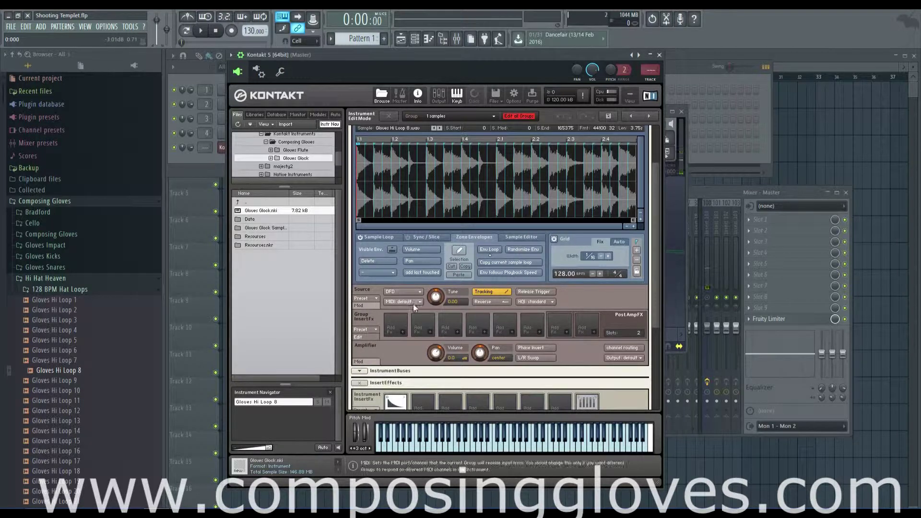
click(402, 333)
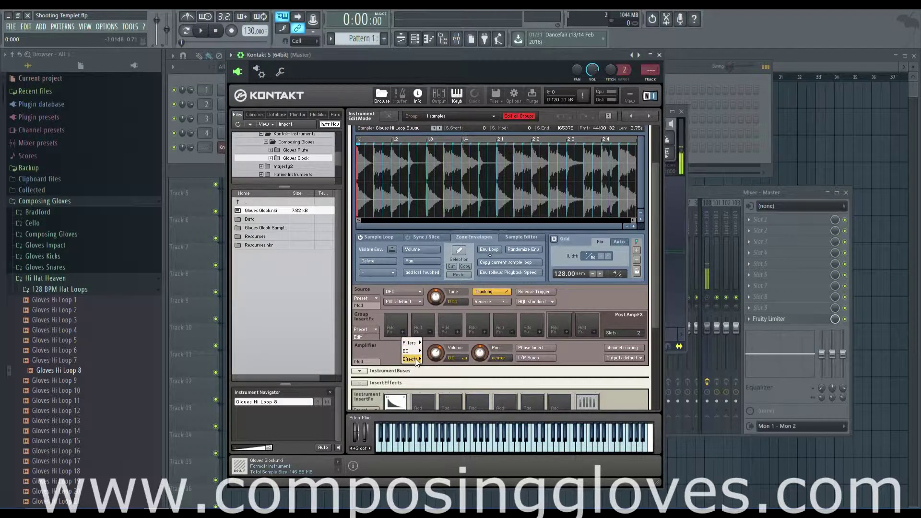
mouse_move(409, 359)
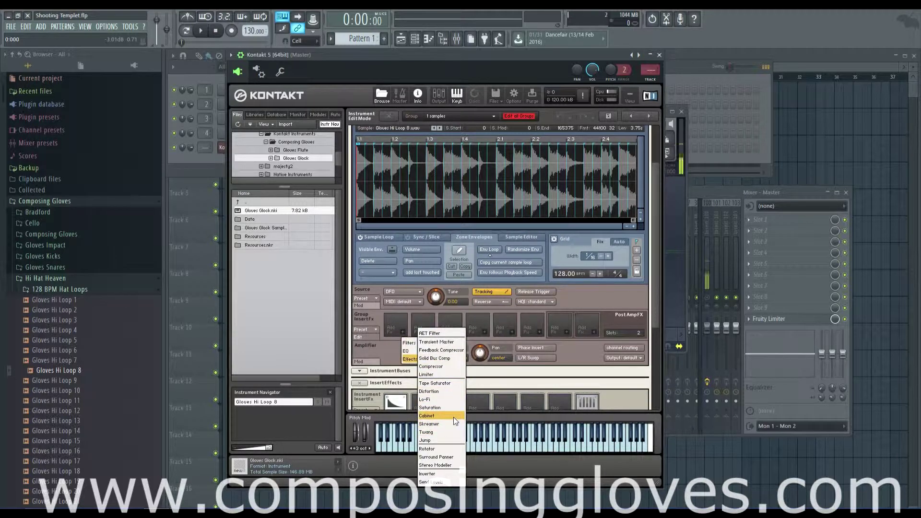
click(454, 383)
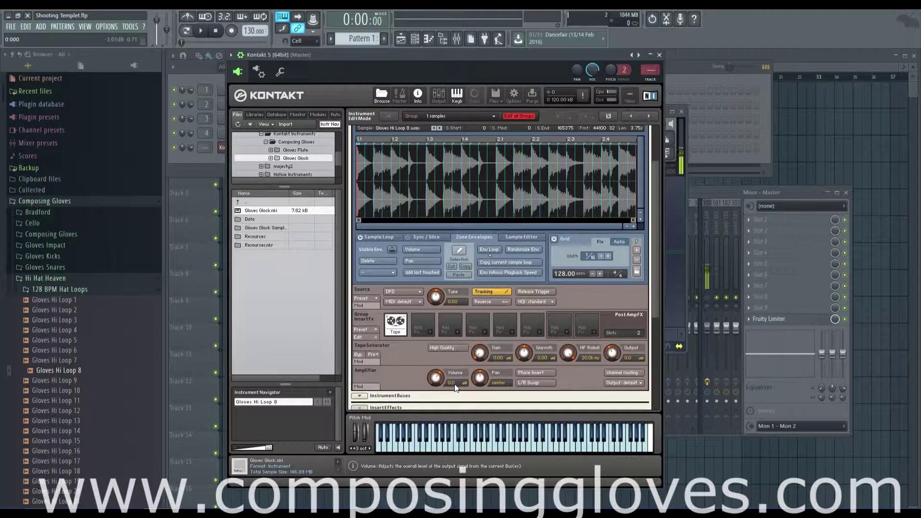
scroll(655, 278, up, 1)
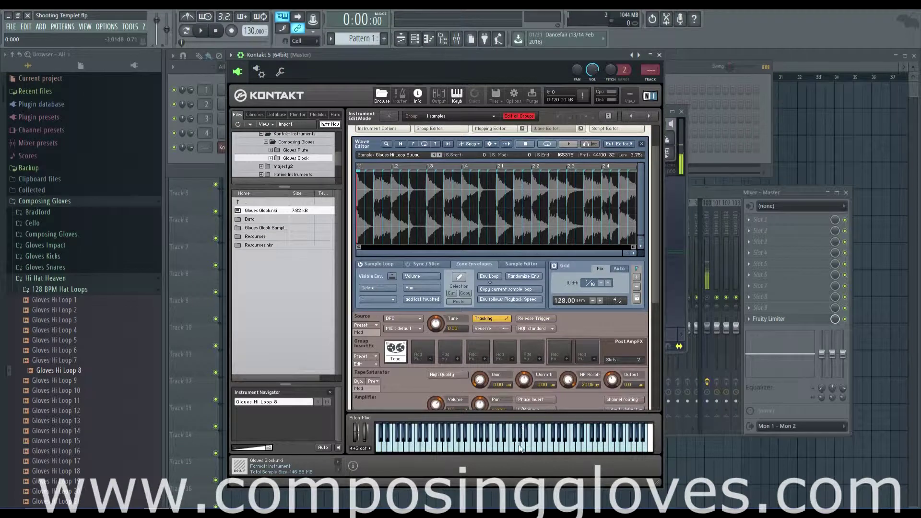
click(481, 381)
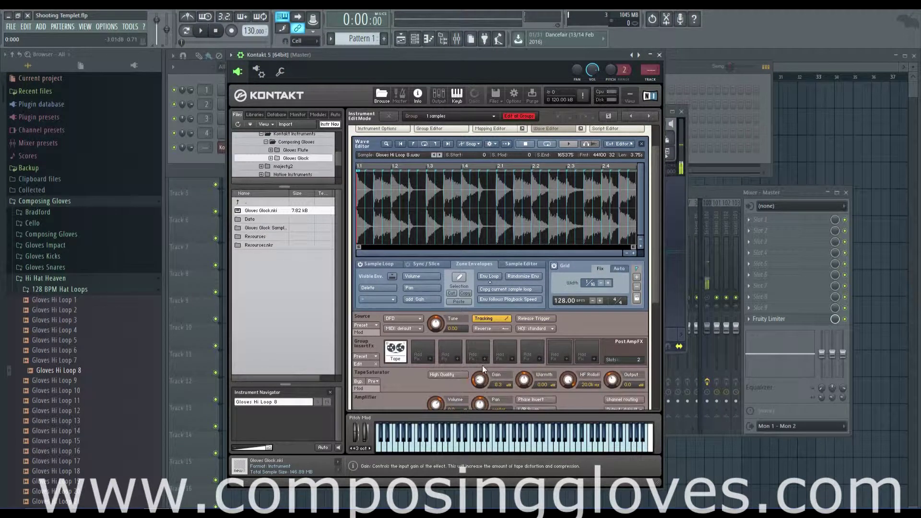
drag(524, 380, 522, 336)
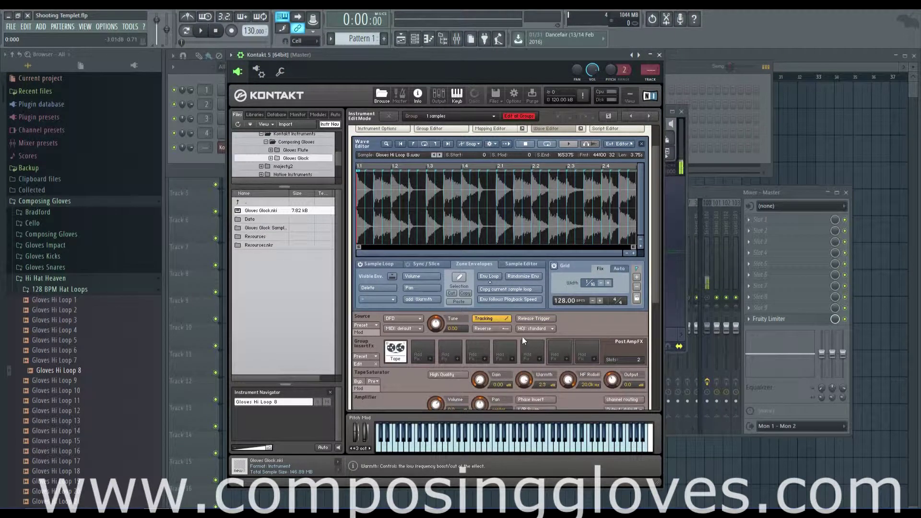
key(Delete)
Step: Insert an SV LP4 low-pass filter in the first group effect slot and audition the loop
click(402, 359)
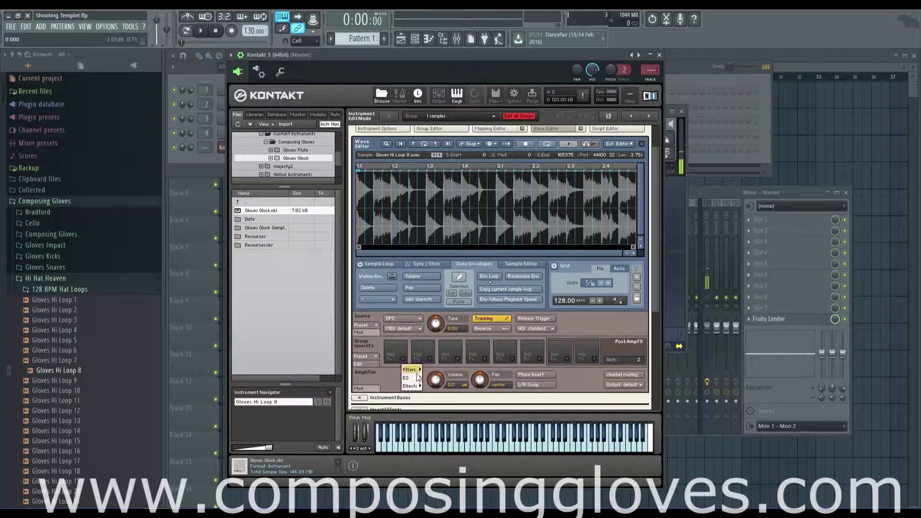
mouse_move(418, 371)
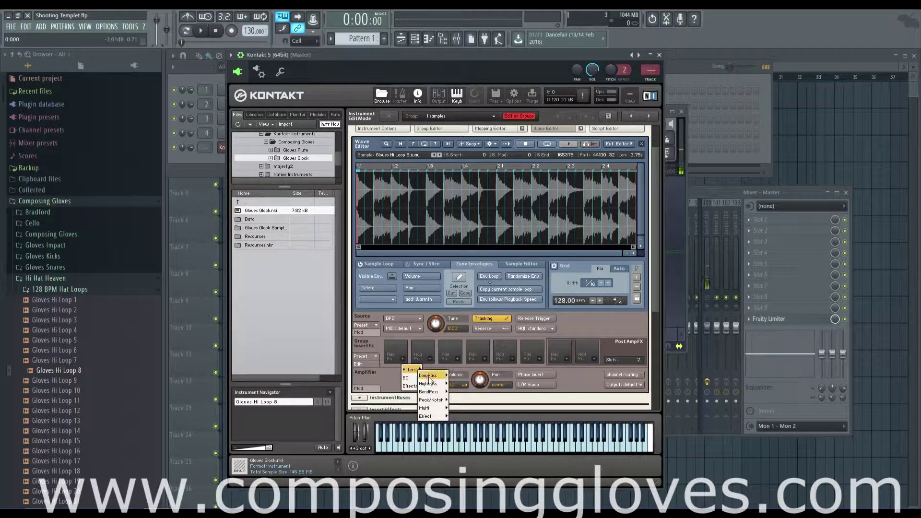
click(453, 367)
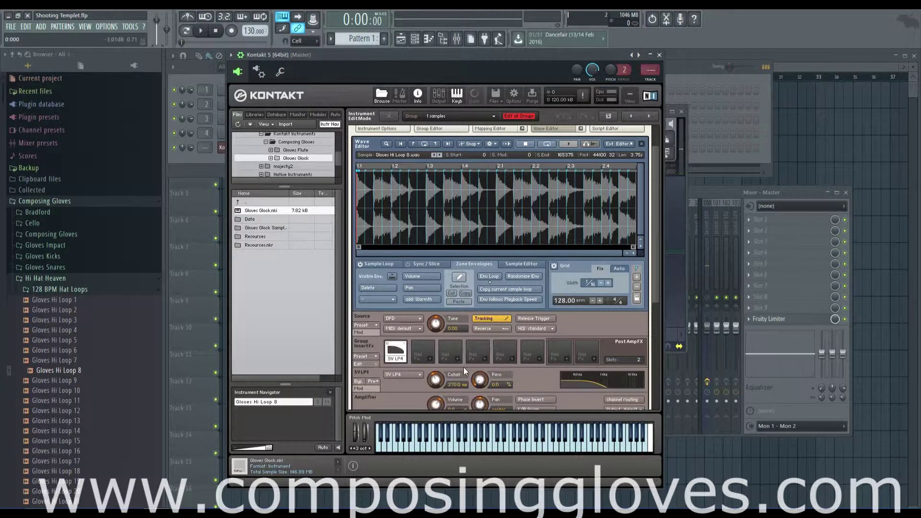
click(510, 442)
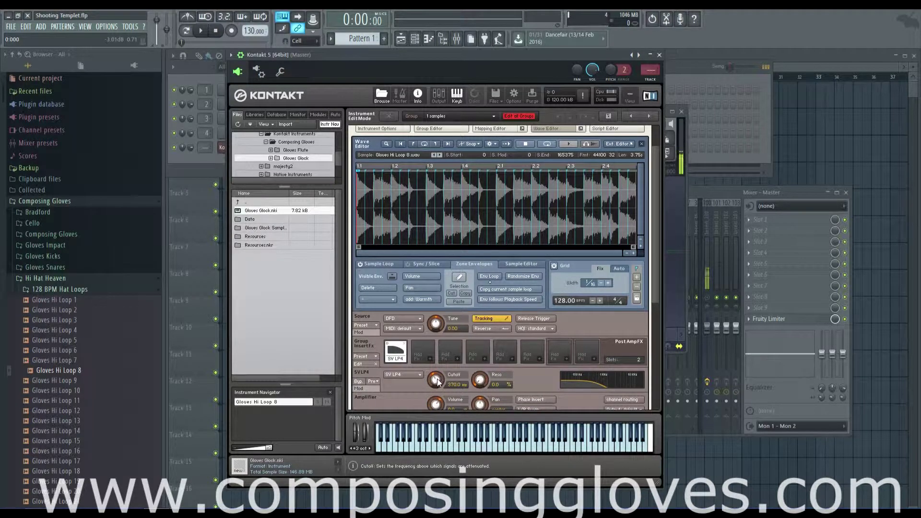
Step: Add a Cutoff zone envelope and draw it at maximum level across the whole loop with the Pencil tool
click(417, 301)
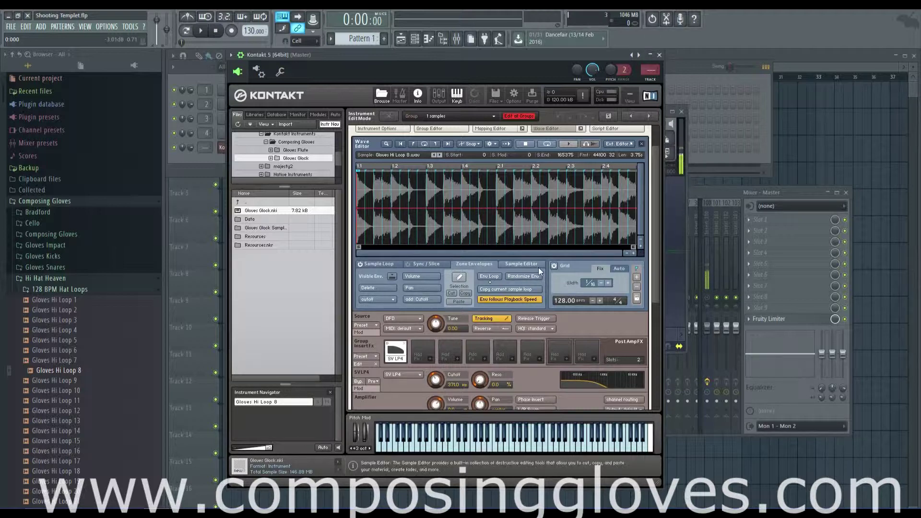
click(459, 278)
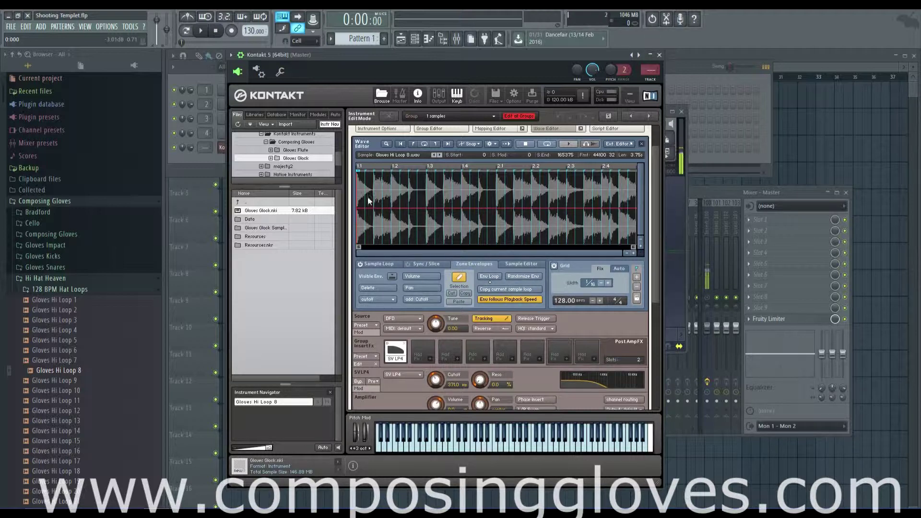
drag(366, 156, 646, 155)
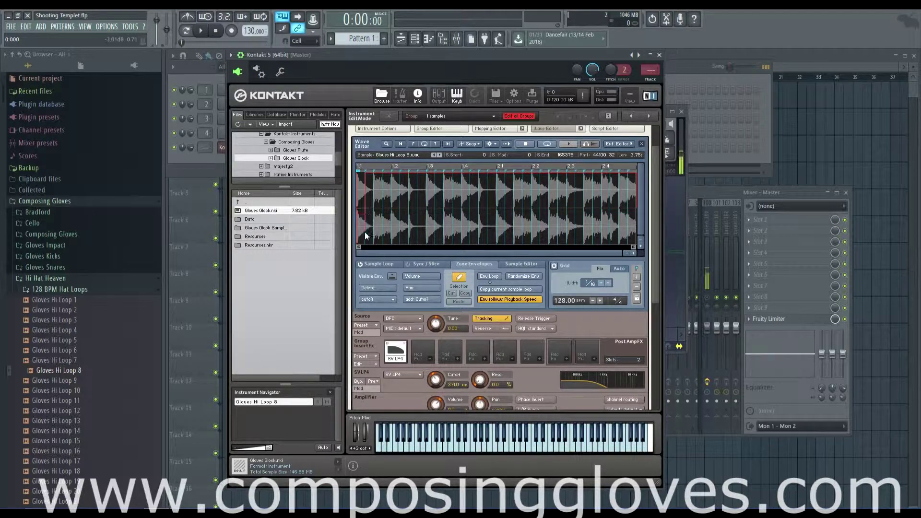
Step: Draw the Cutoff envelope down to minimum over the first half of beats 1.1, 1.3 and 2.1, and audition the loop
drag(366, 245, 363, 213)
drag(365, 244, 372, 250)
drag(433, 239, 431, 245)
click(533, 451)
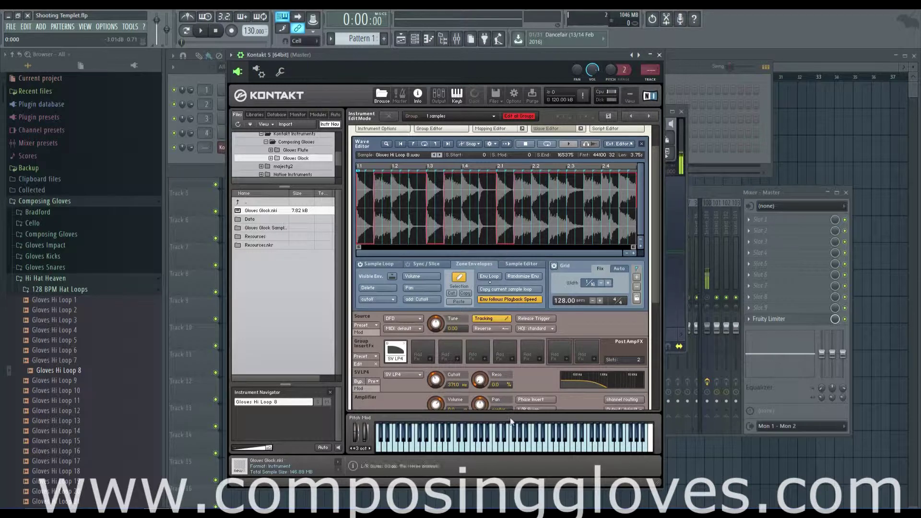
click(457, 451)
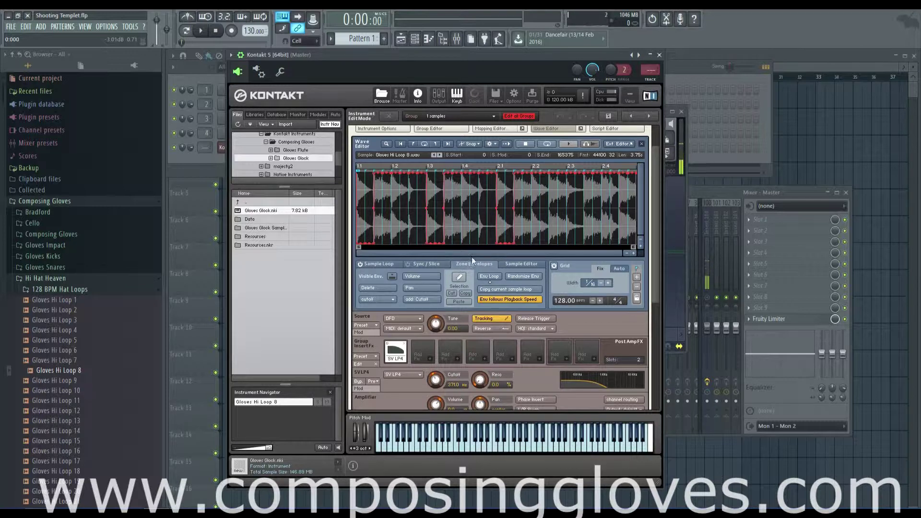
Step: Turn on looping for the Cutoff envelope across the whole hi-hat loop and audition the result
click(489, 277)
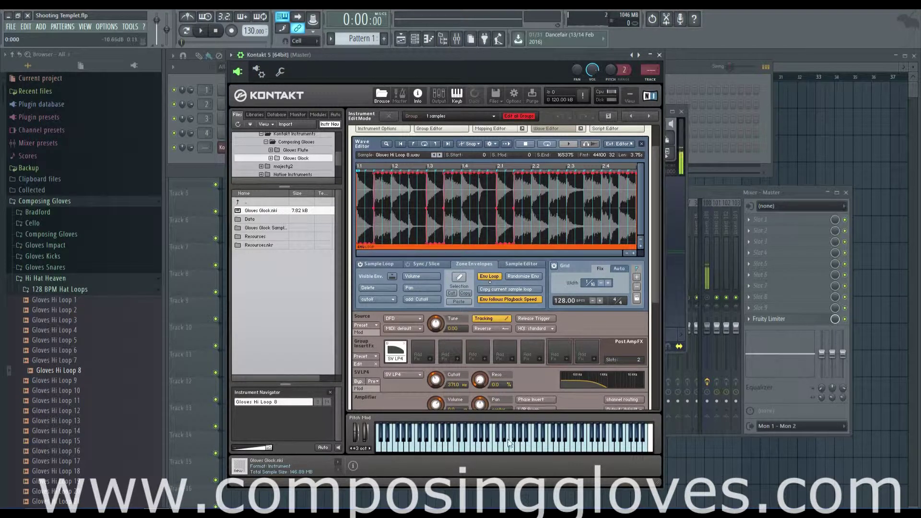
click(456, 449)
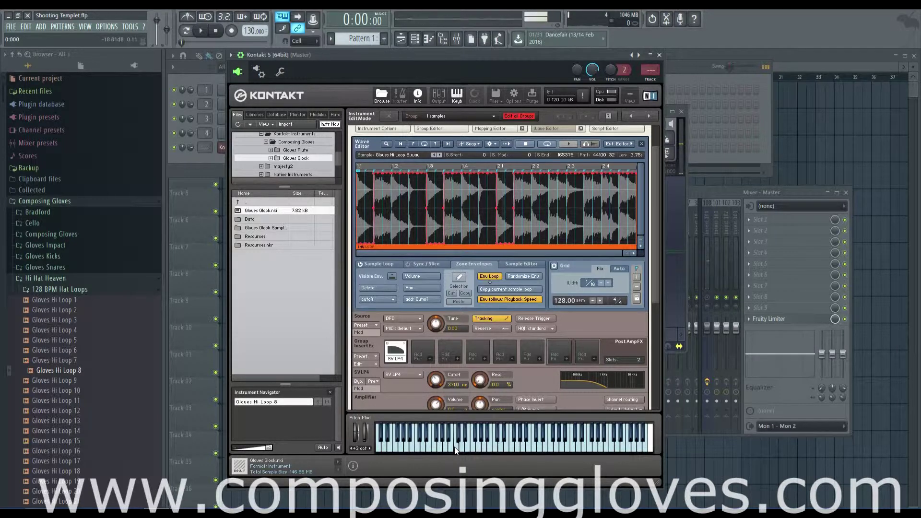
click(456, 450)
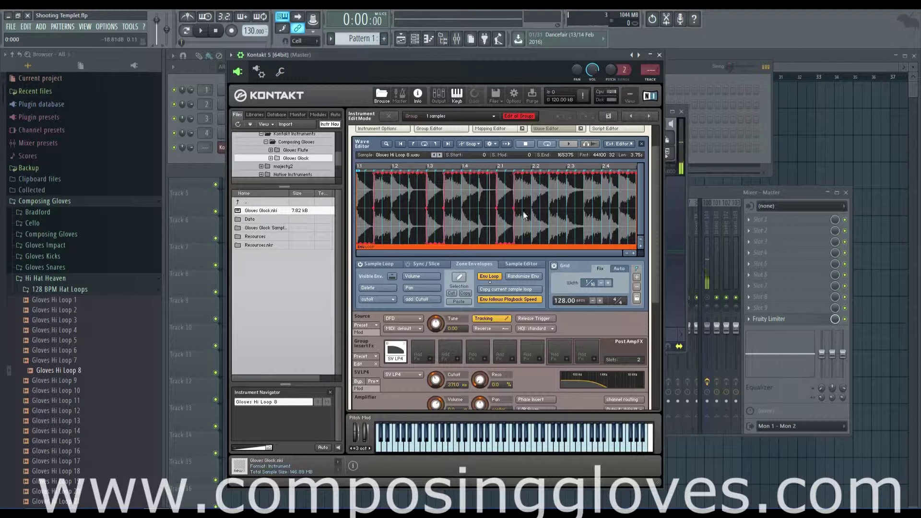
scroll(375, 357, down, 1)
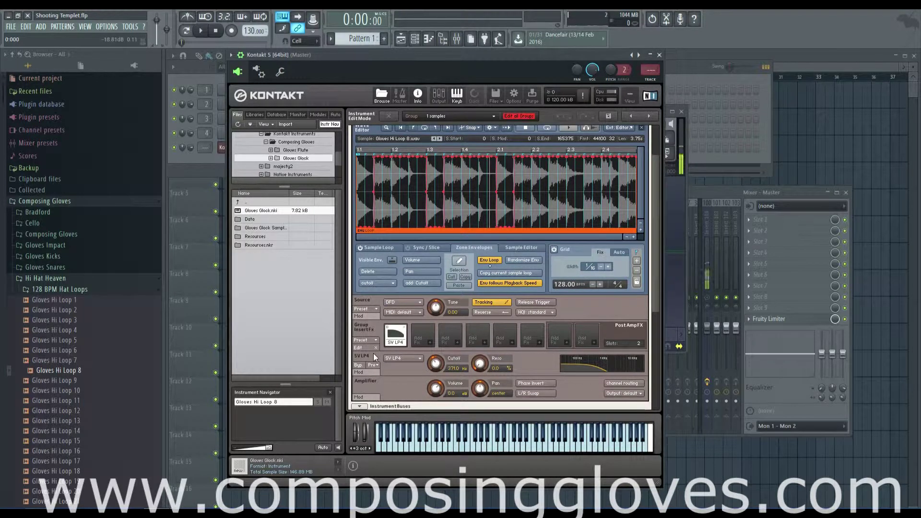
drag(658, 292, 641, 191)
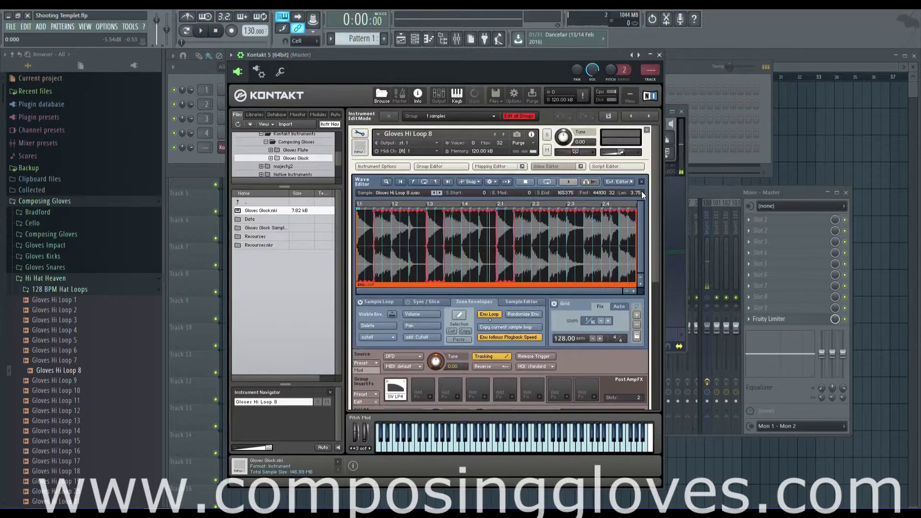